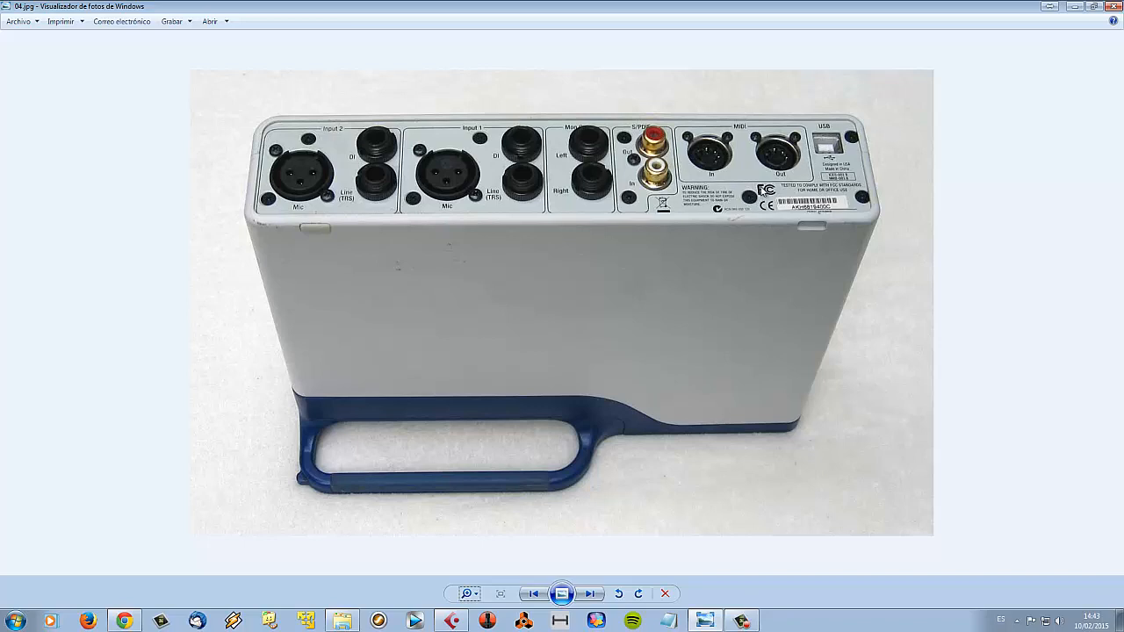
# - Browse the sound card, FireWire card and audio interface photos, ending on the M-Audio FireWire 410 picture
pyautogui.press('Right')
pyautogui.press('Right')
pyautogui.press('Right')
pyautogui.press('Right')
pyautogui.press('Right')
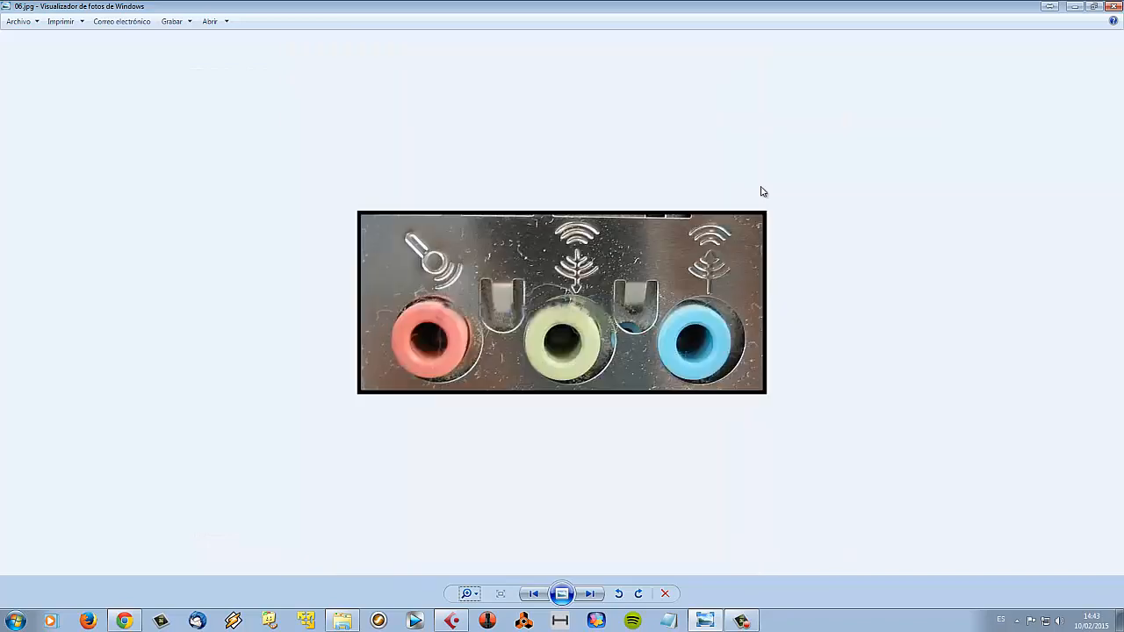
pyautogui.press('Left')
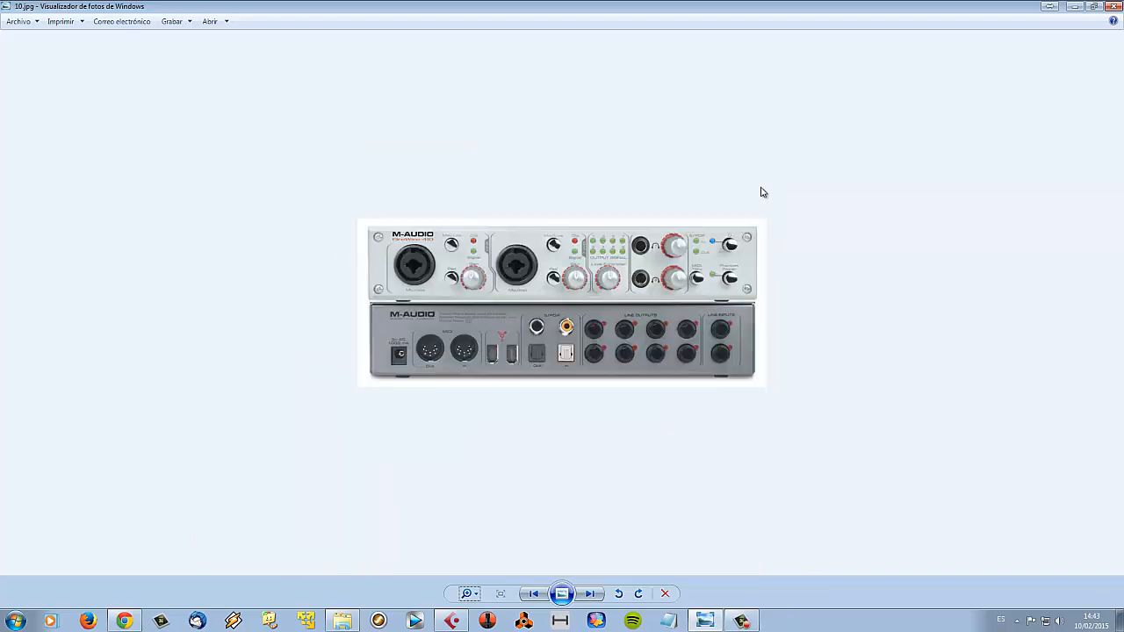
pyautogui.press('Right')
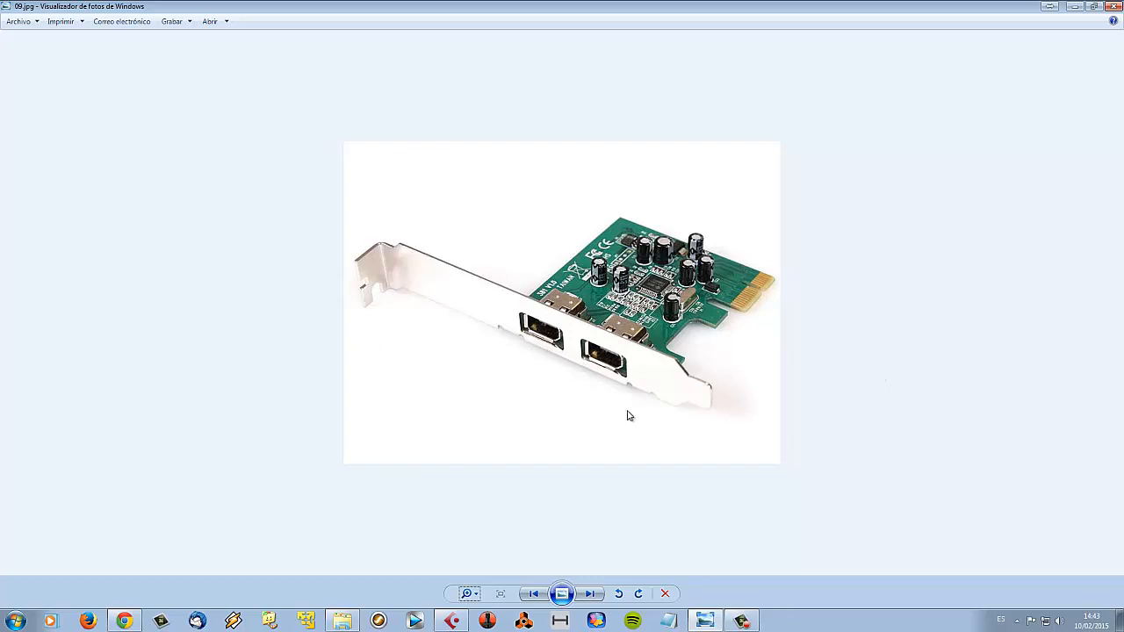
pyautogui.scroll(-1, 628, 415)
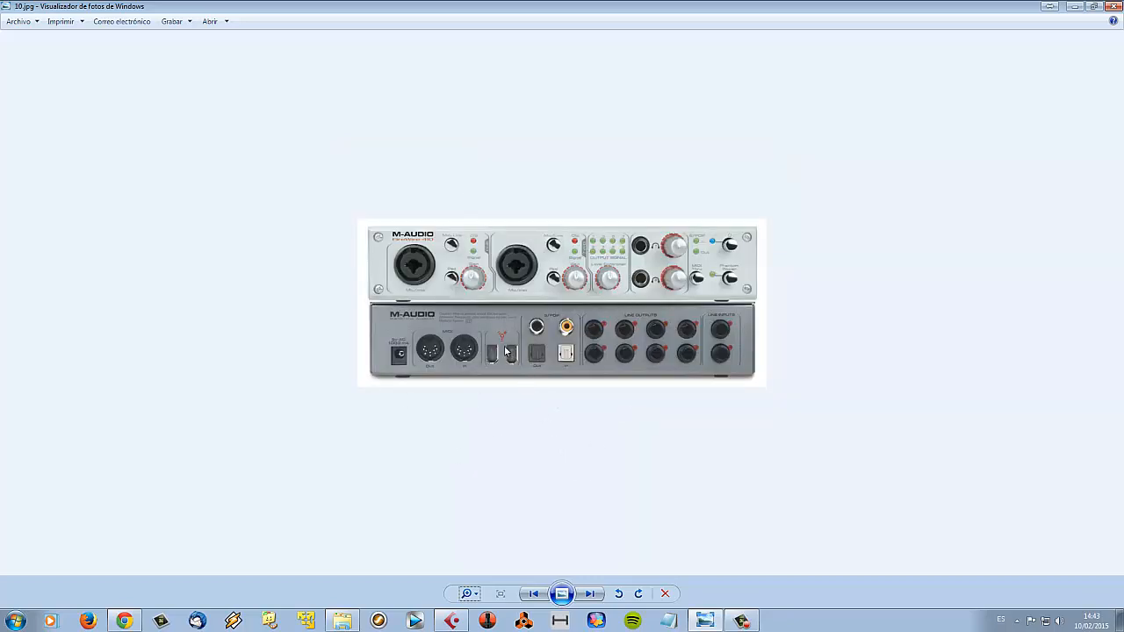
# - Enlarge the M-Audio FireWire 410 photo to examine its ports, and view the FireWire cable and webcam pictures
pyautogui.click(470, 594)
pyautogui.moveTo(472, 595); pyautogui.dragTo(475, 572)
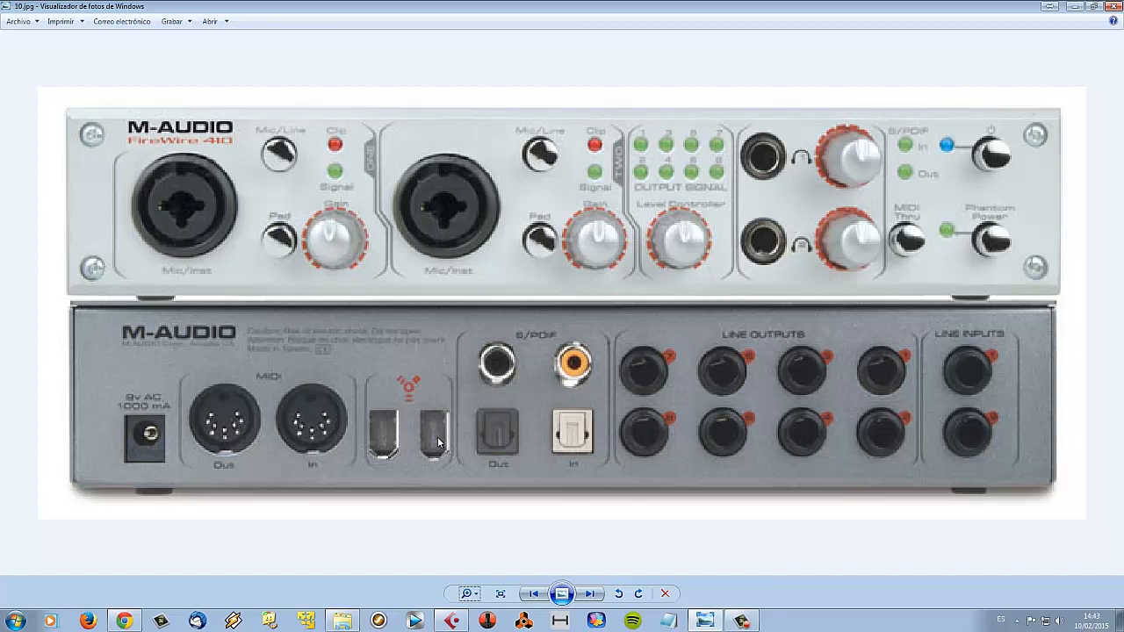
pyautogui.click(529, 596)
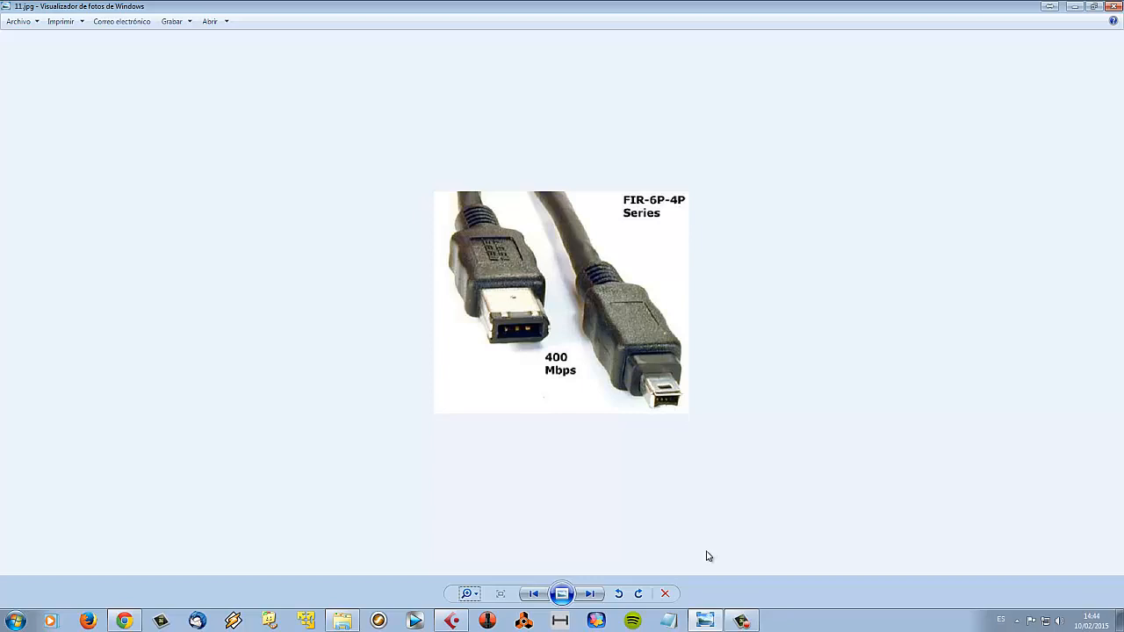
pyautogui.press('Right')
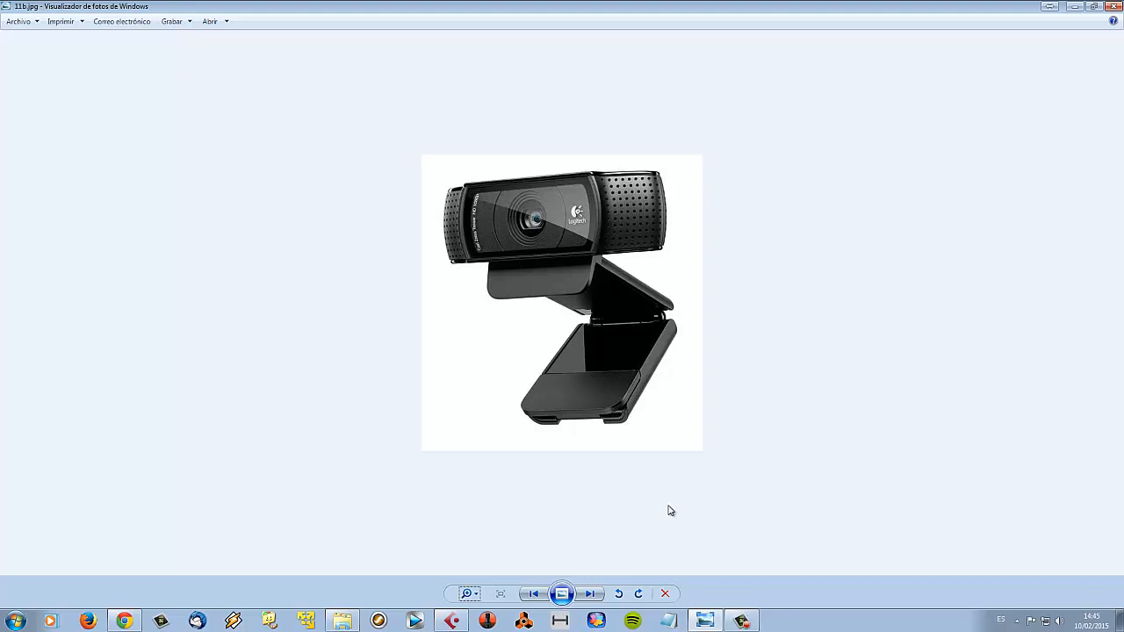
pyautogui.press('Right')
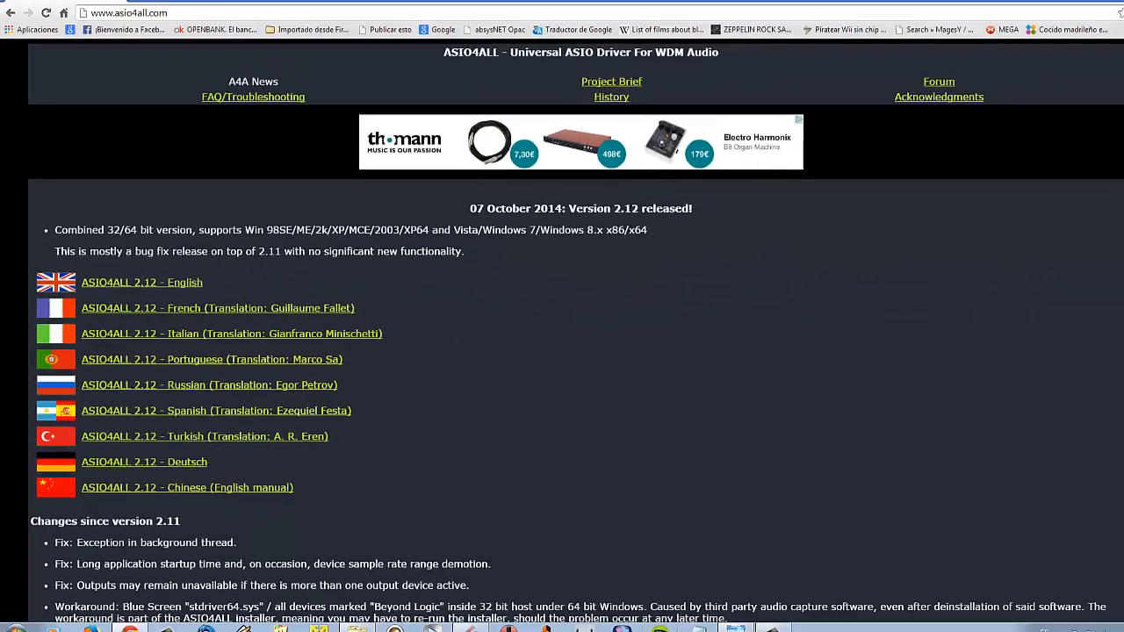
# - Switch to Cubase 5 and open the VST audio system settings in the device configuration
pyautogui.click(471, 628)
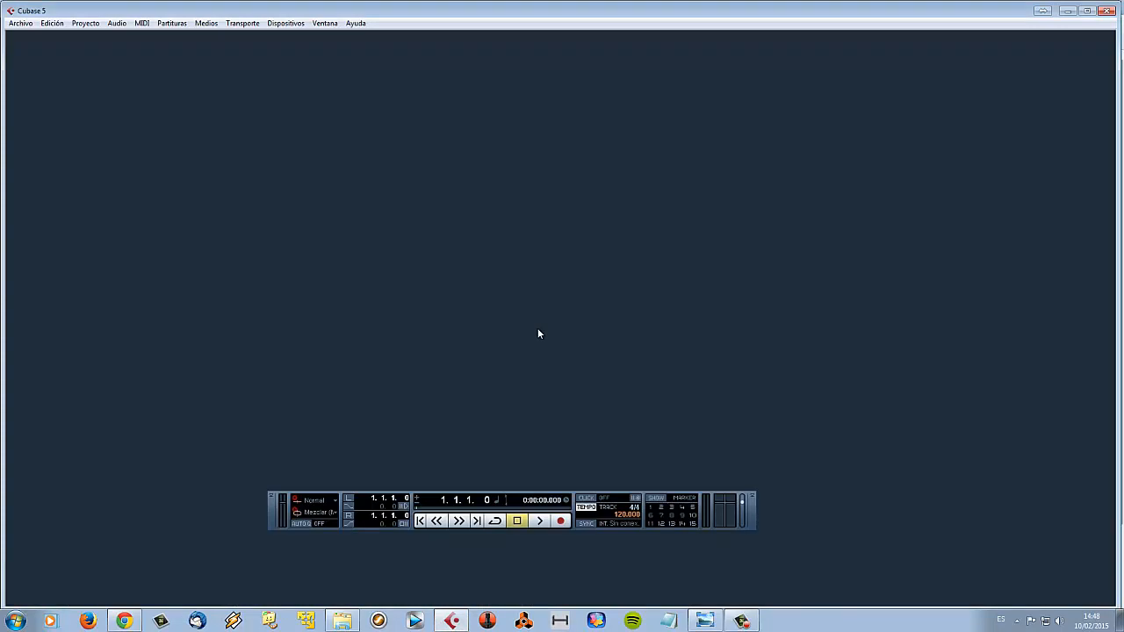
pyautogui.click(290, 24)
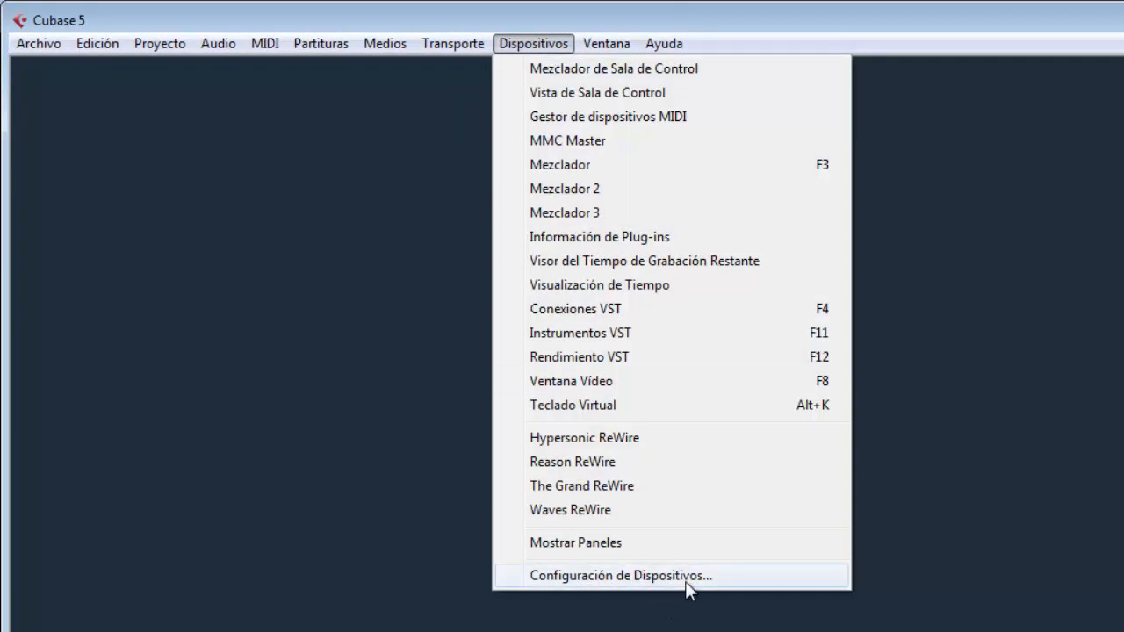
pyautogui.click(682, 577)
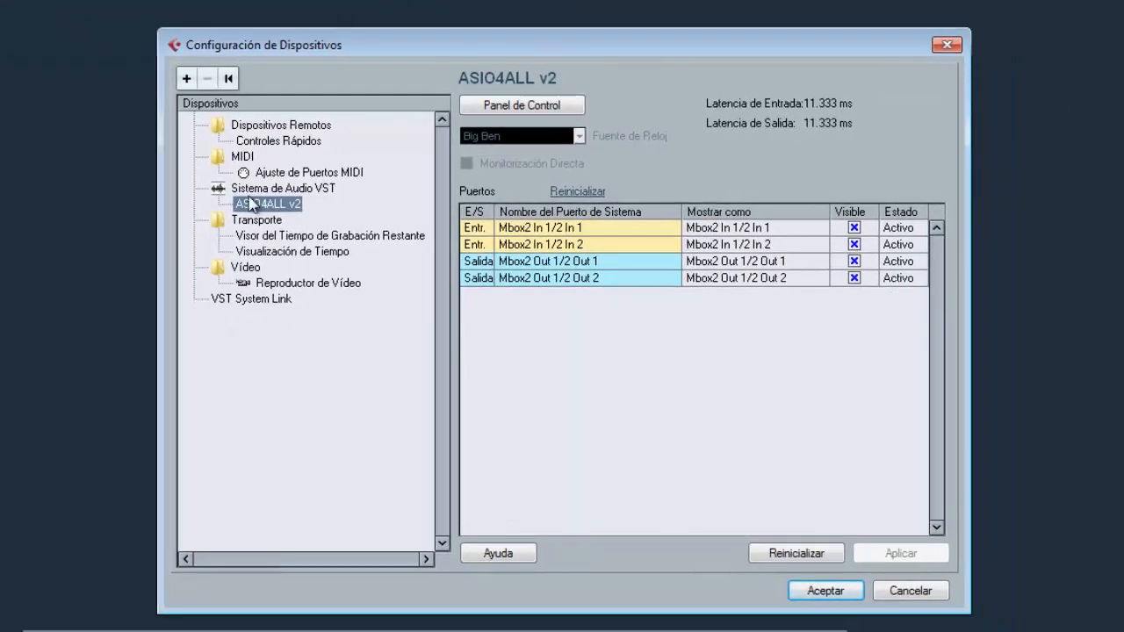
pyautogui.click(294, 204)
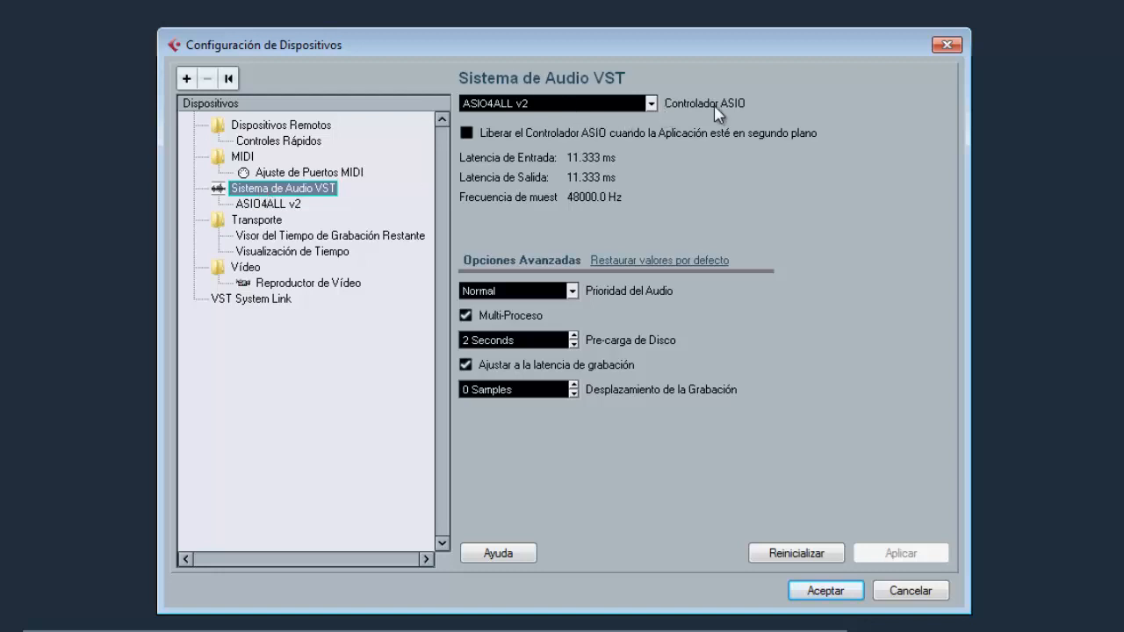
# - Change the ASIO driver to ASIO Digidesign Driver Mbox2 and accept the driver switch
pyautogui.click(560, 106)
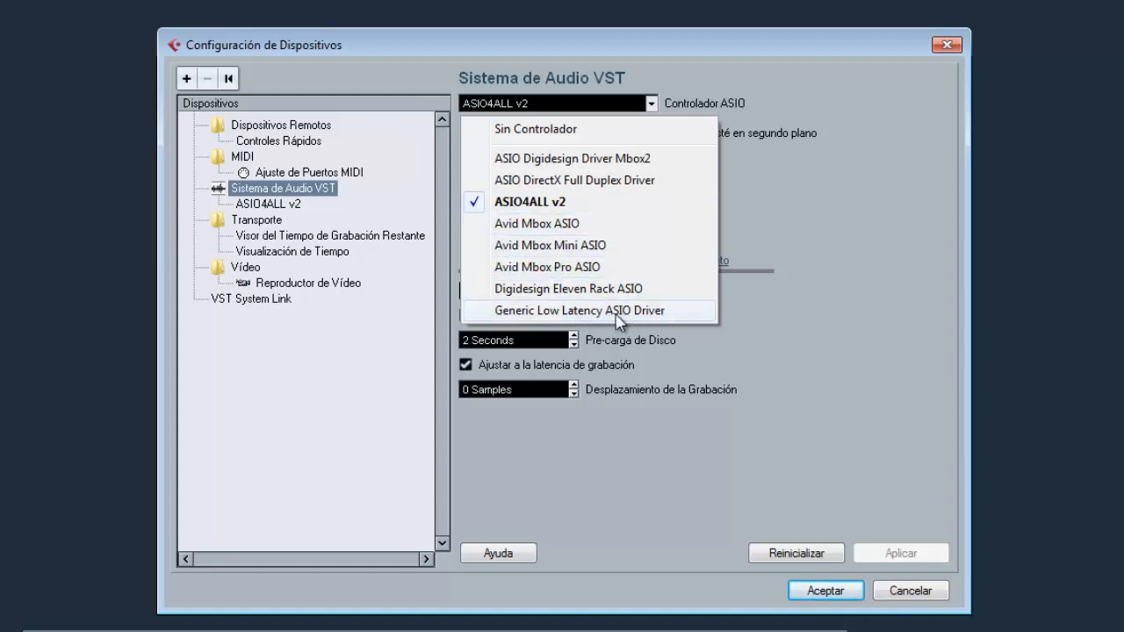
pyautogui.click(569, 160)
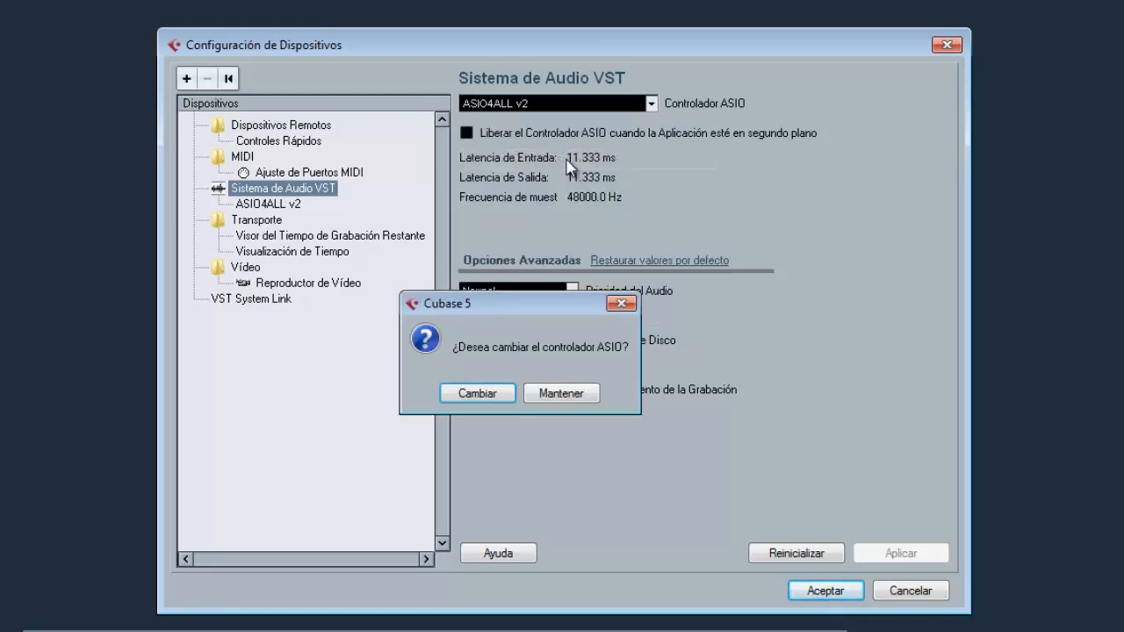
pyautogui.click(481, 393)
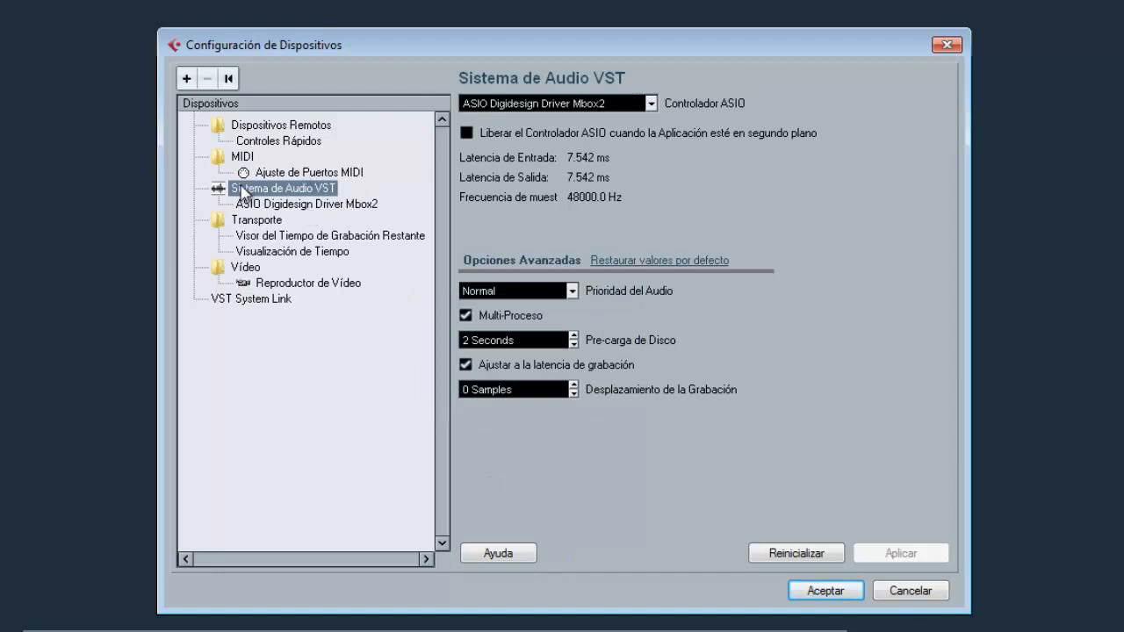
# - Open the control panel of the ASIO Digidesign Driver Mbox2 and set its buffer size to 64
pyautogui.click(308, 209)
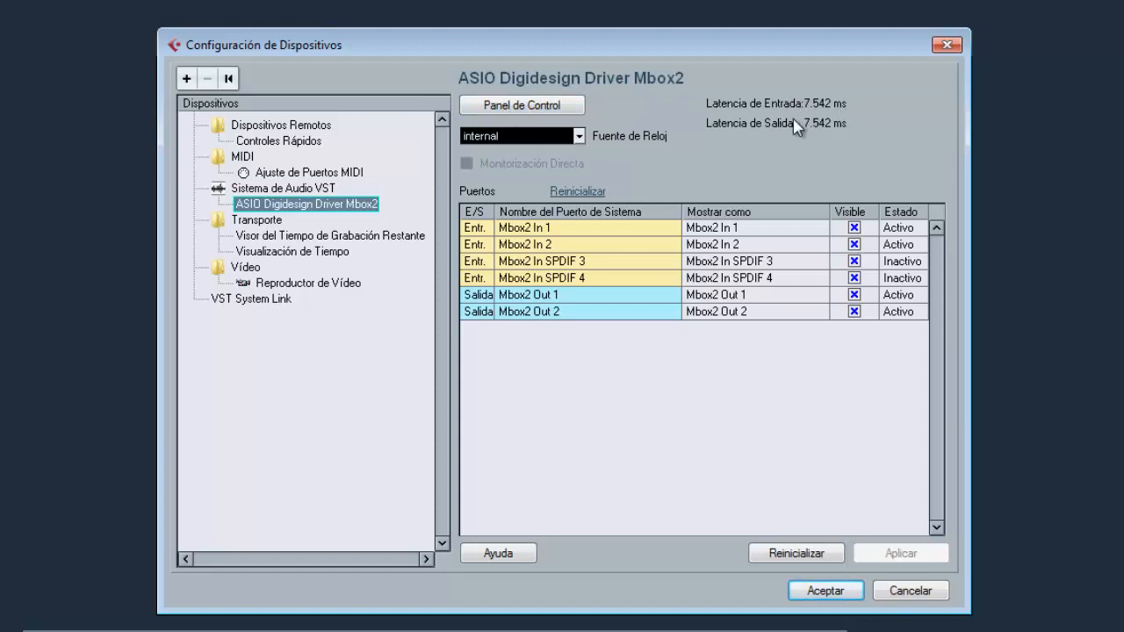
pyautogui.click(530, 112)
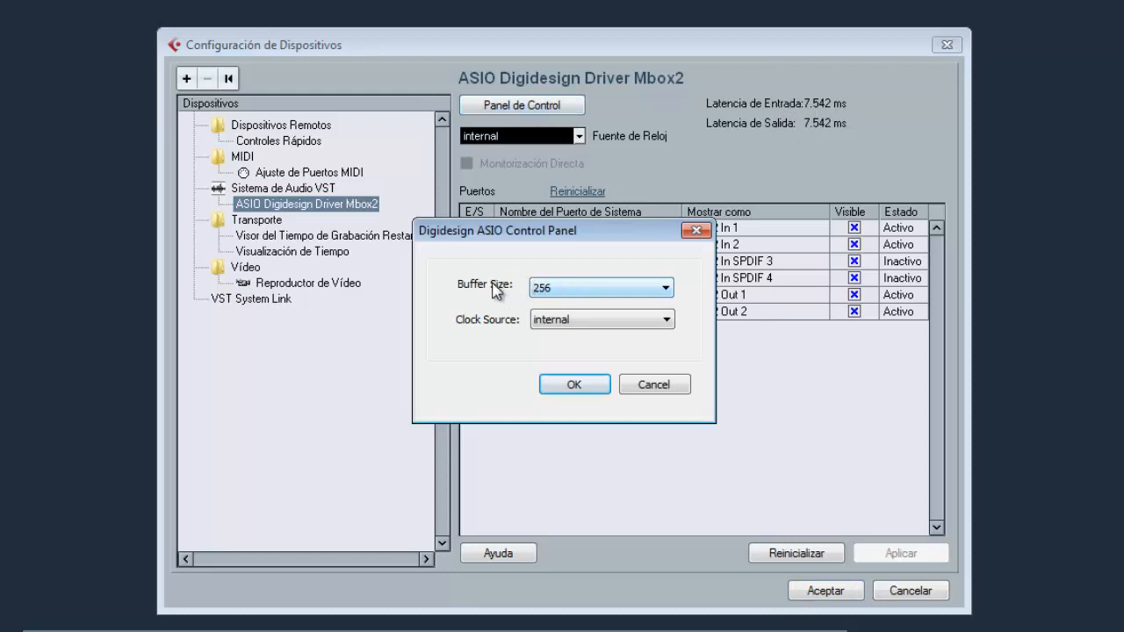
pyautogui.click(584, 293)
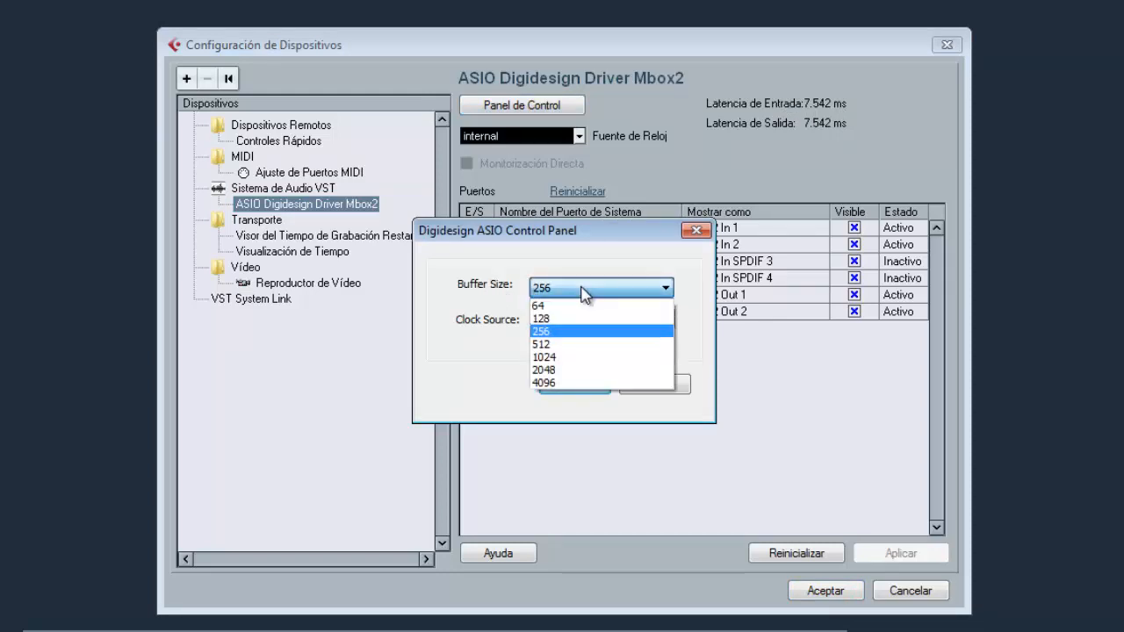
pyautogui.click(583, 293)
pyautogui.click(582, 290)
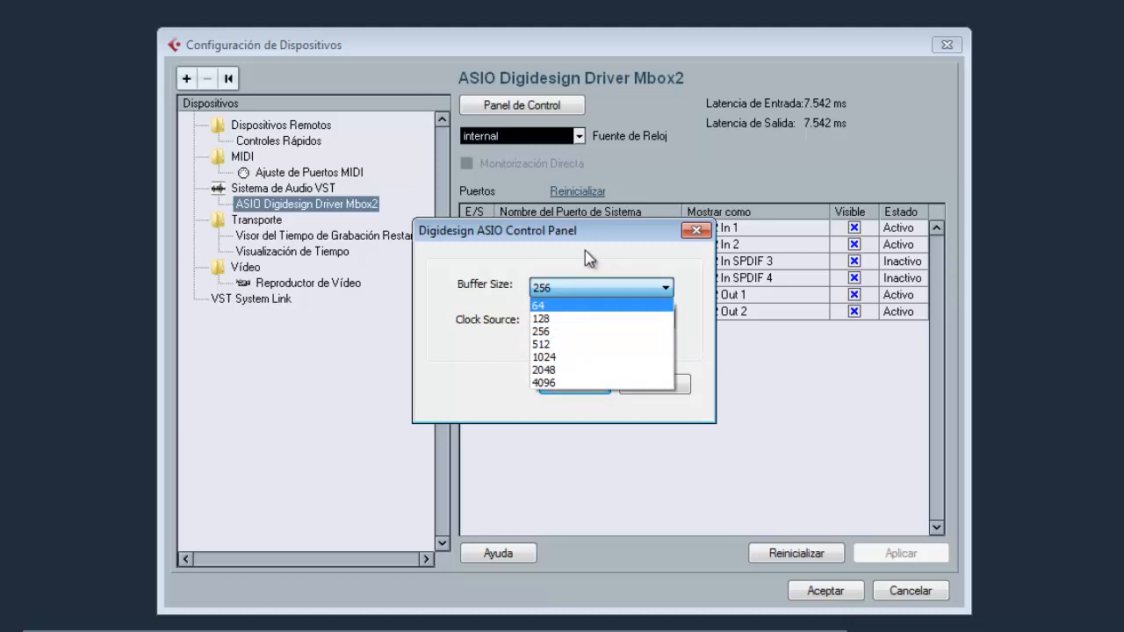
pyautogui.click(587, 304)
pyautogui.click(576, 387)
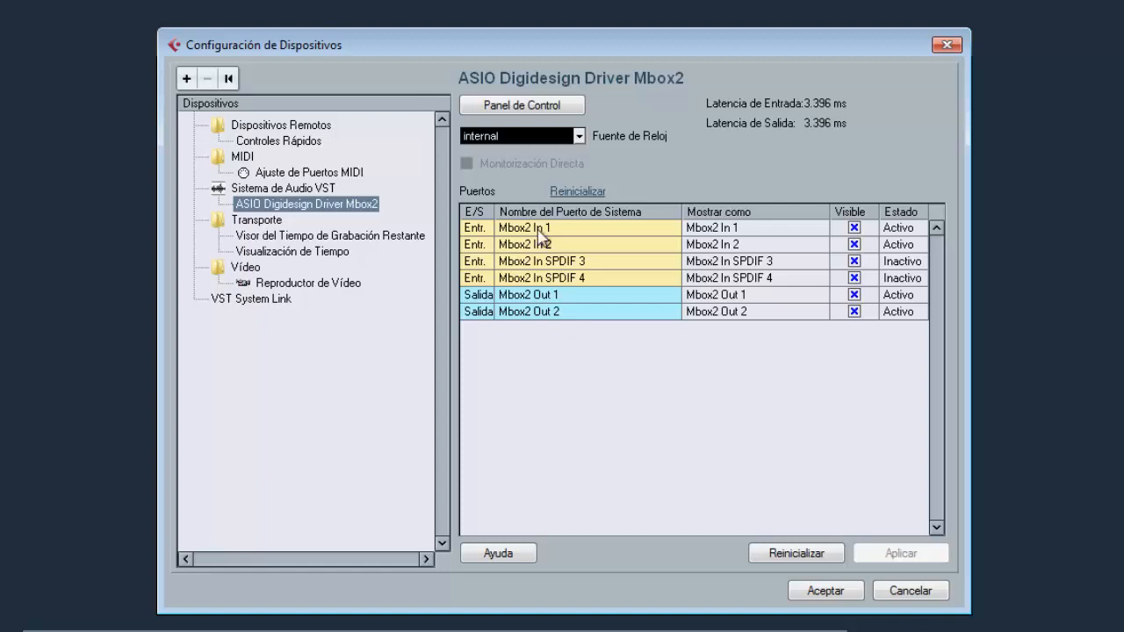
# - Raise the Digidesign Mbox2 driver's buffer size to 4096
pyautogui.click(539, 107)
pyautogui.click(599, 288)
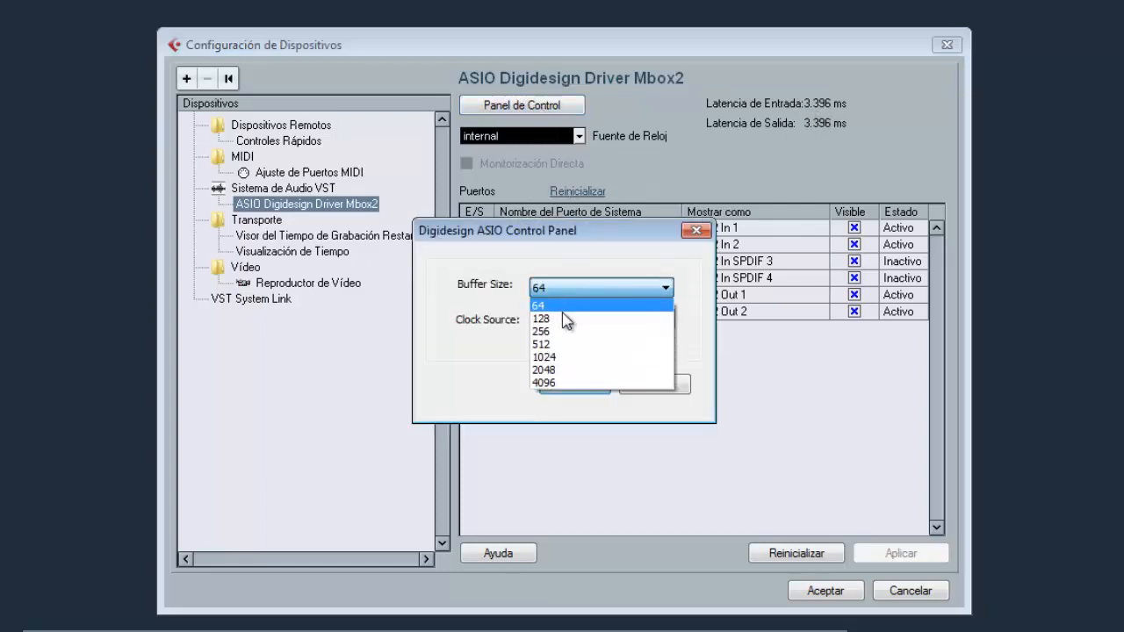
pyautogui.click(573, 390)
pyautogui.click(573, 386)
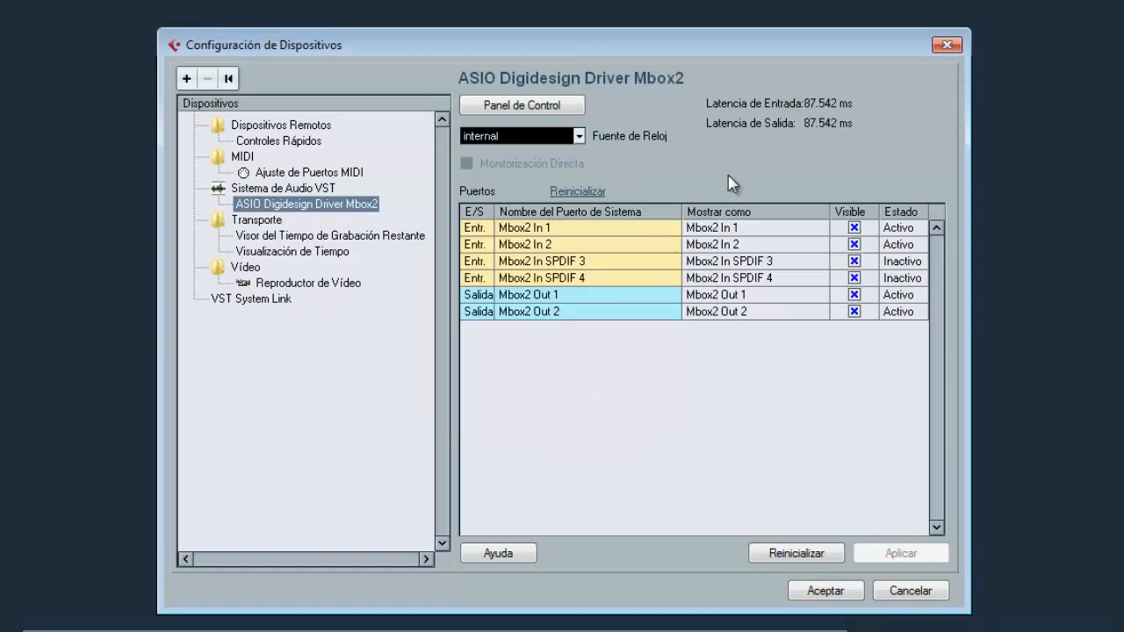
# - Set the Digidesign Mbox2 driver's buffer size to 256
pyautogui.click(538, 107)
pyautogui.click(584, 288)
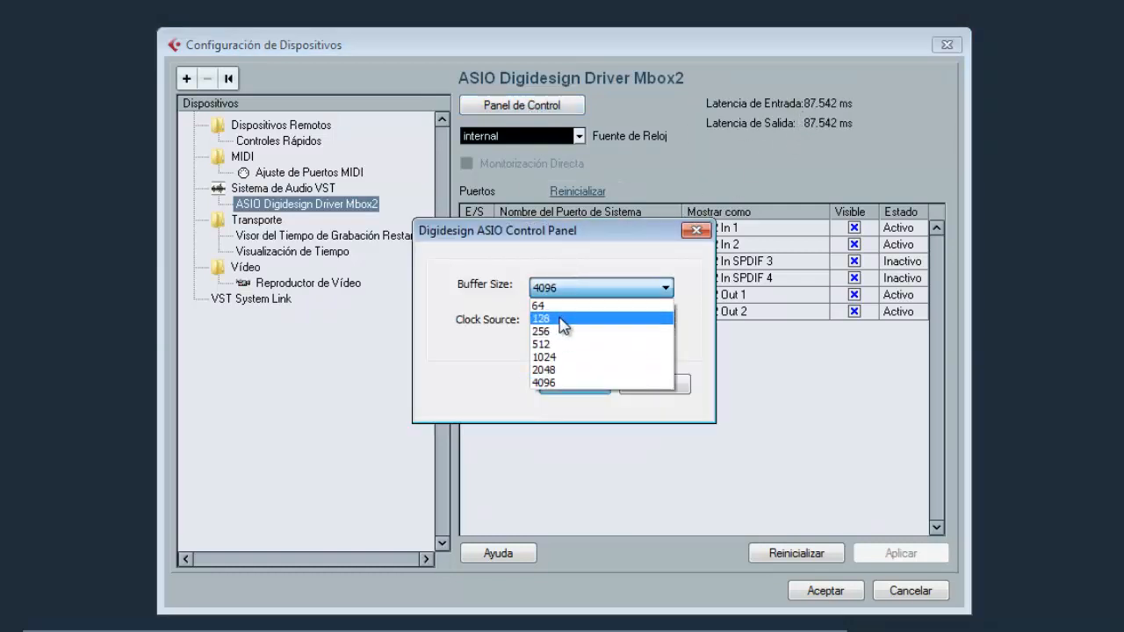
pyautogui.click(560, 331)
pyautogui.click(575, 384)
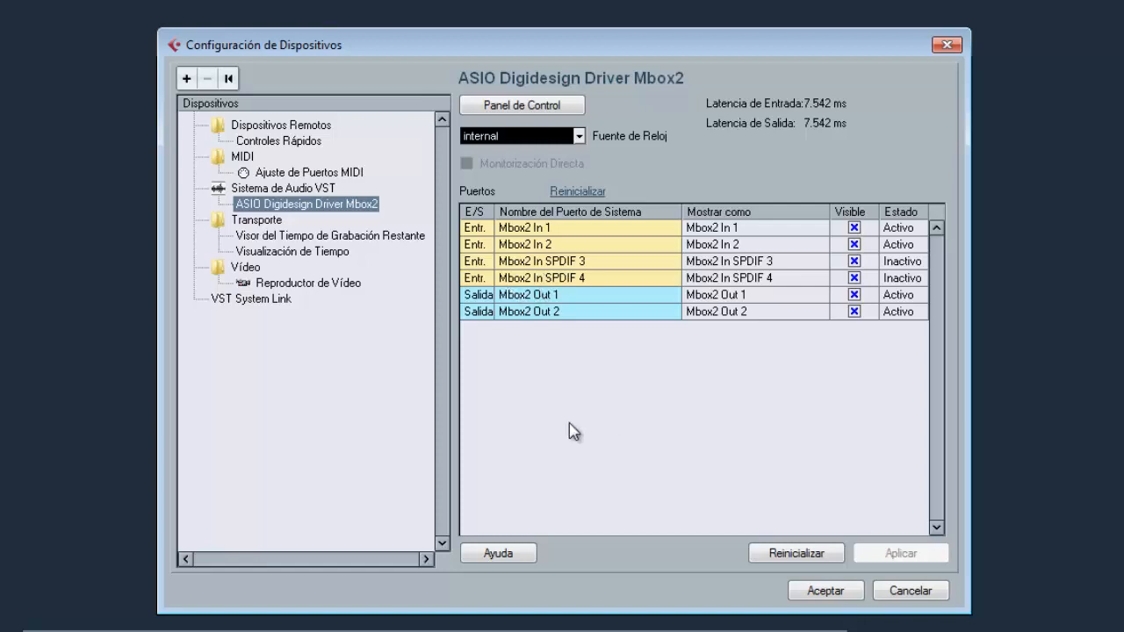
# - Review the available buffer sizes for the Digidesign Mbox2 driver and set the buffer size to 512
pyautogui.click(537, 105)
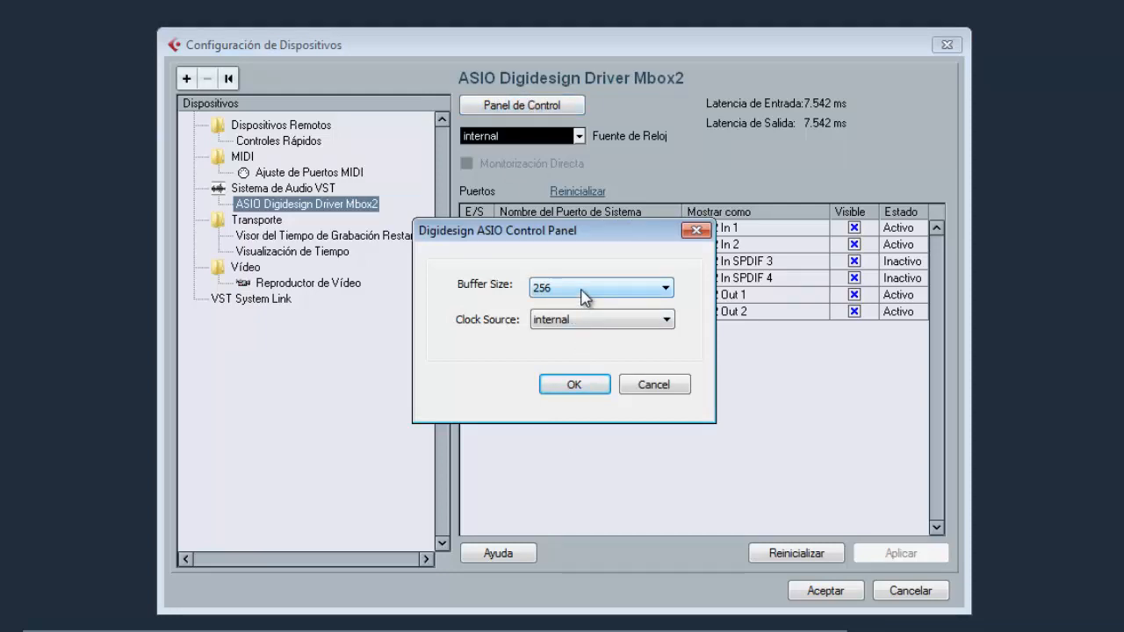
pyautogui.click(583, 292)
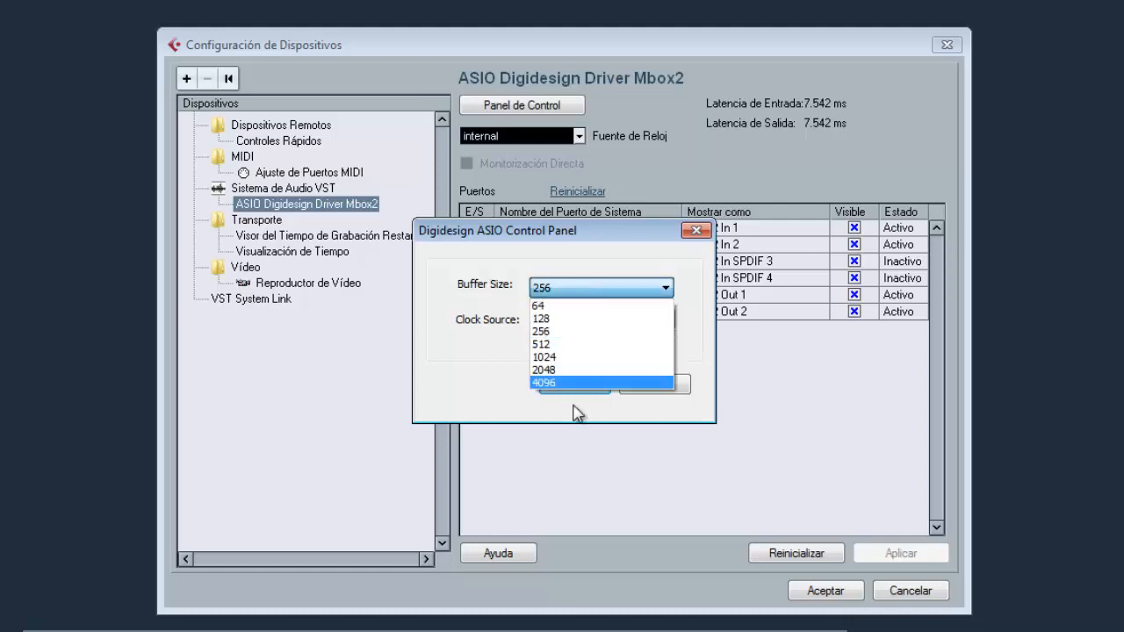
pyautogui.click(636, 241)
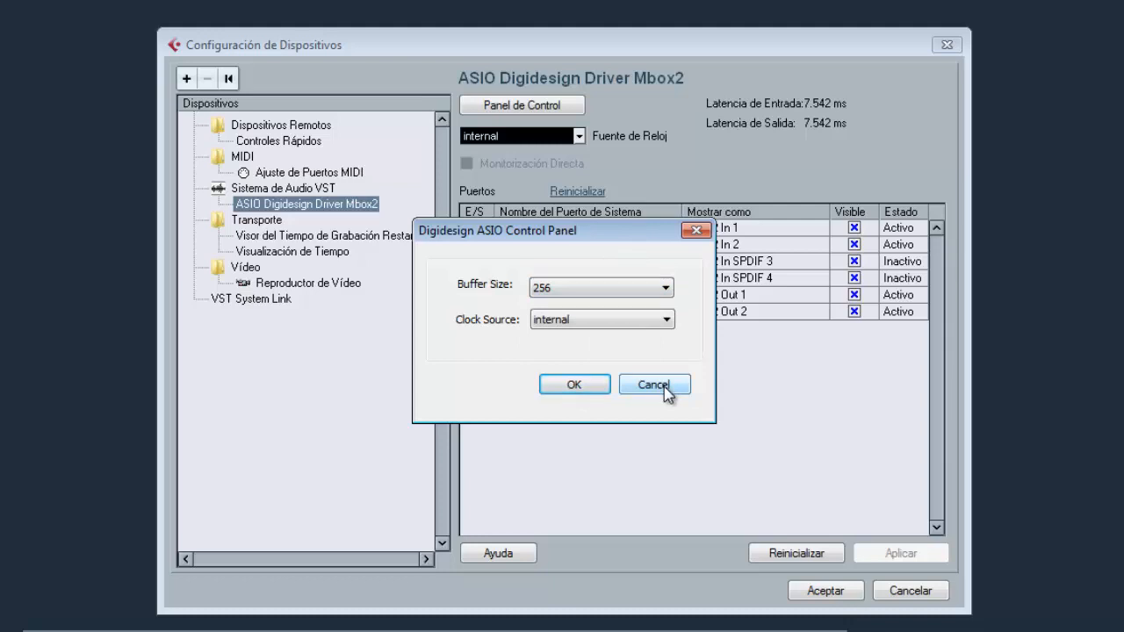
pyautogui.click(546, 291)
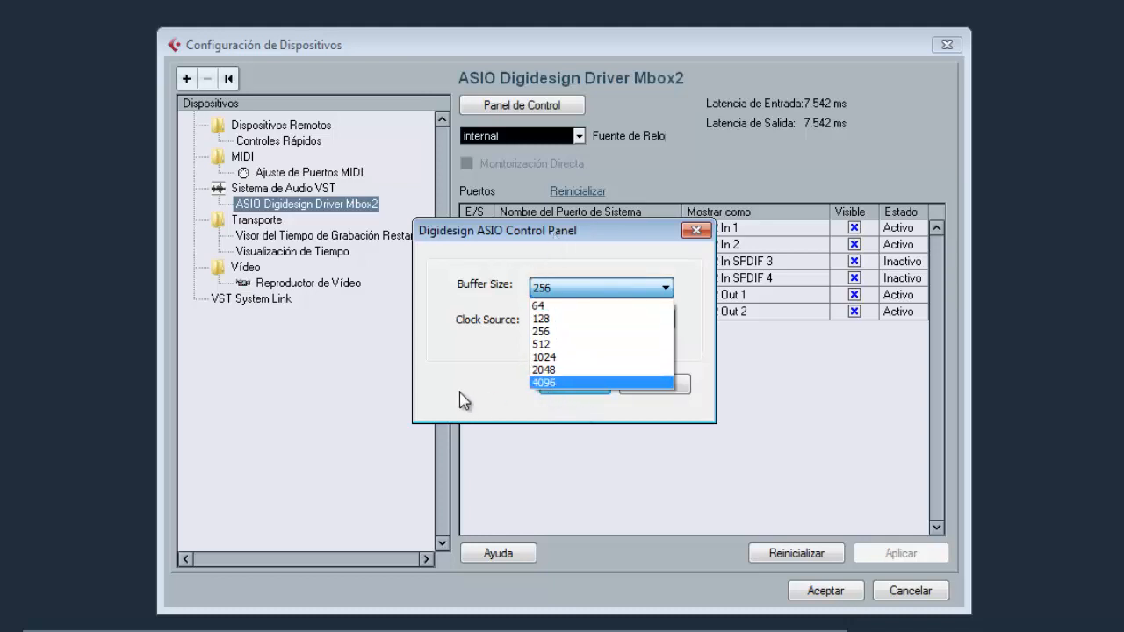
pyautogui.click(548, 346)
pyautogui.click(574, 387)
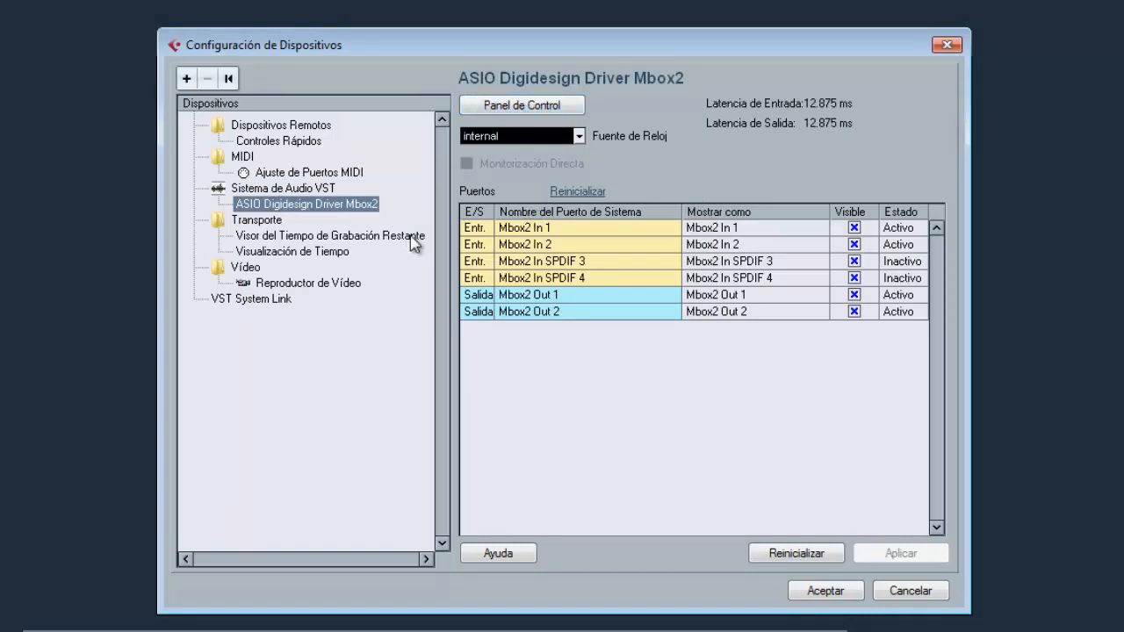
# - Change the VST audio system's ASIO driver to ASIO4ALL v2 and accept the driver switch
pyautogui.click(289, 188)
pyautogui.click(509, 103)
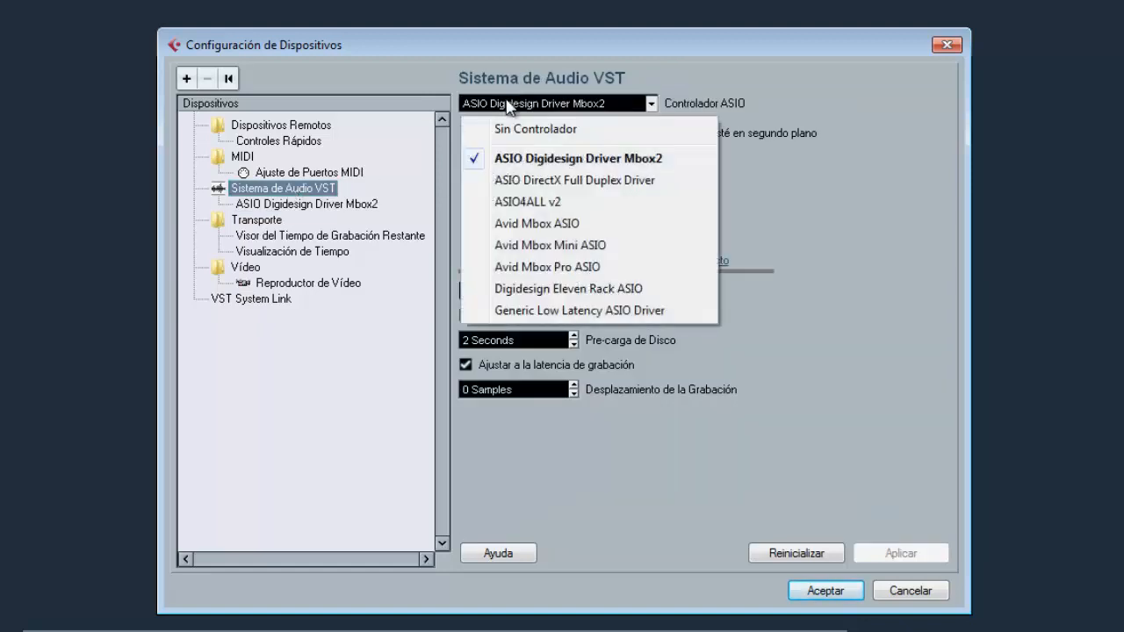
pyautogui.click(542, 203)
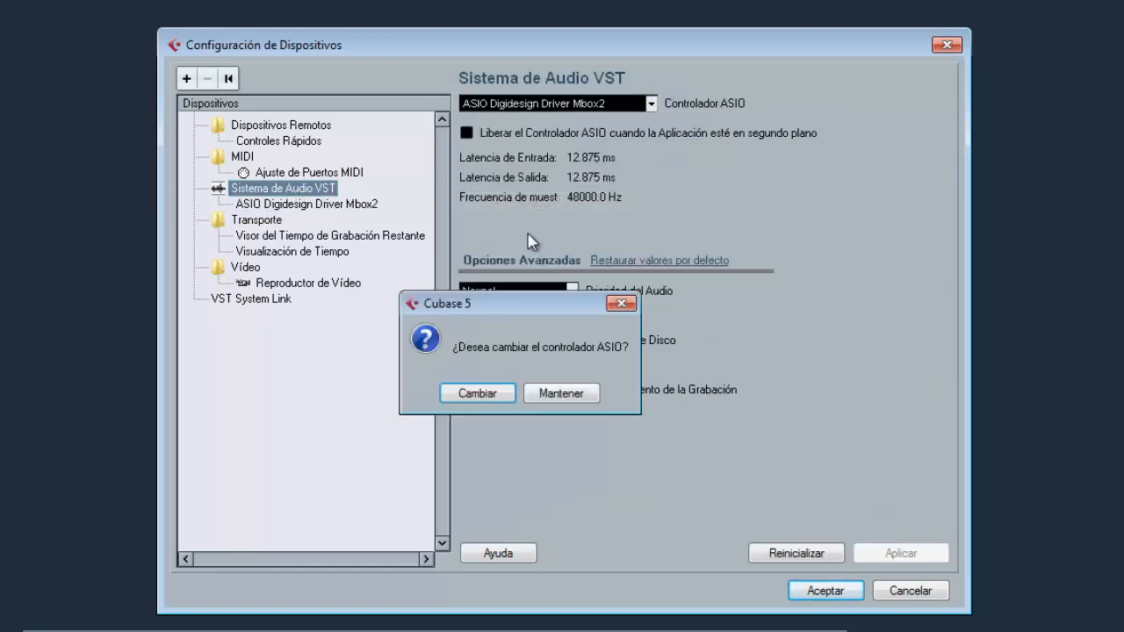
pyautogui.click(490, 395)
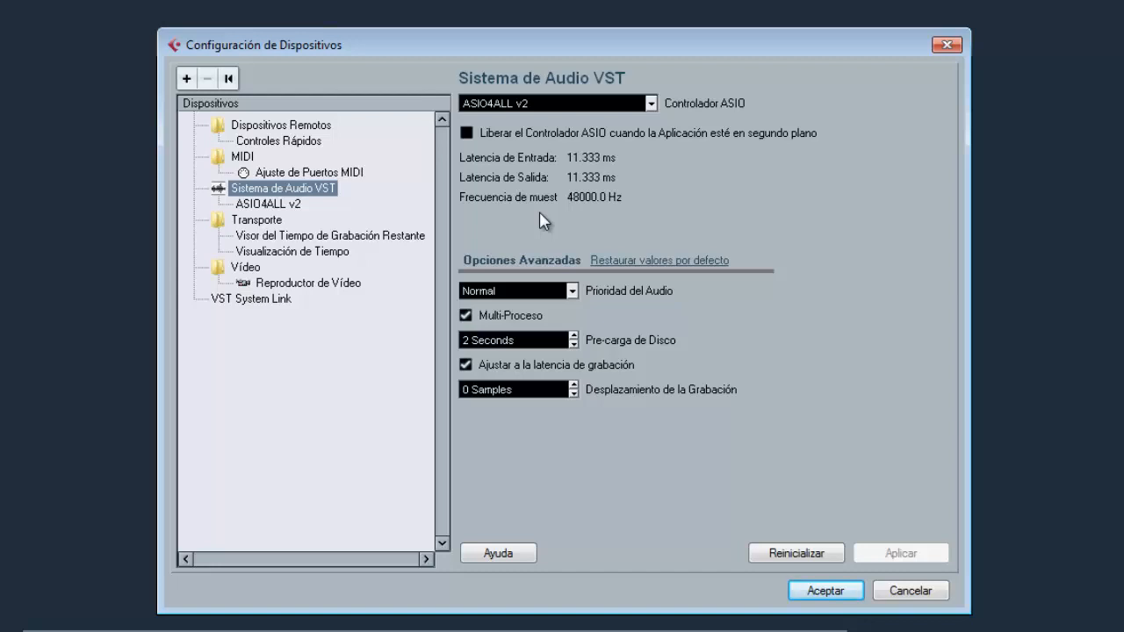
# - Set the ASIO buffer size to 512 samples in the ASIO4ALL v2 control panel and close it
pyautogui.click(263, 207)
pyautogui.click(523, 105)
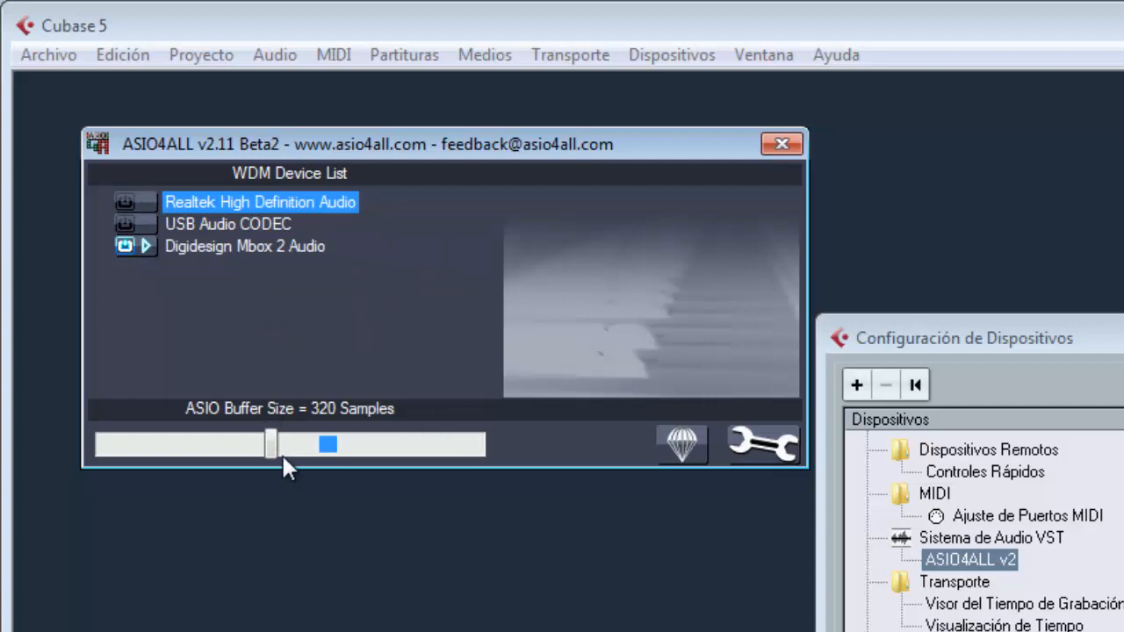
pyautogui.moveTo(273, 448); pyautogui.dragTo(334, 450)
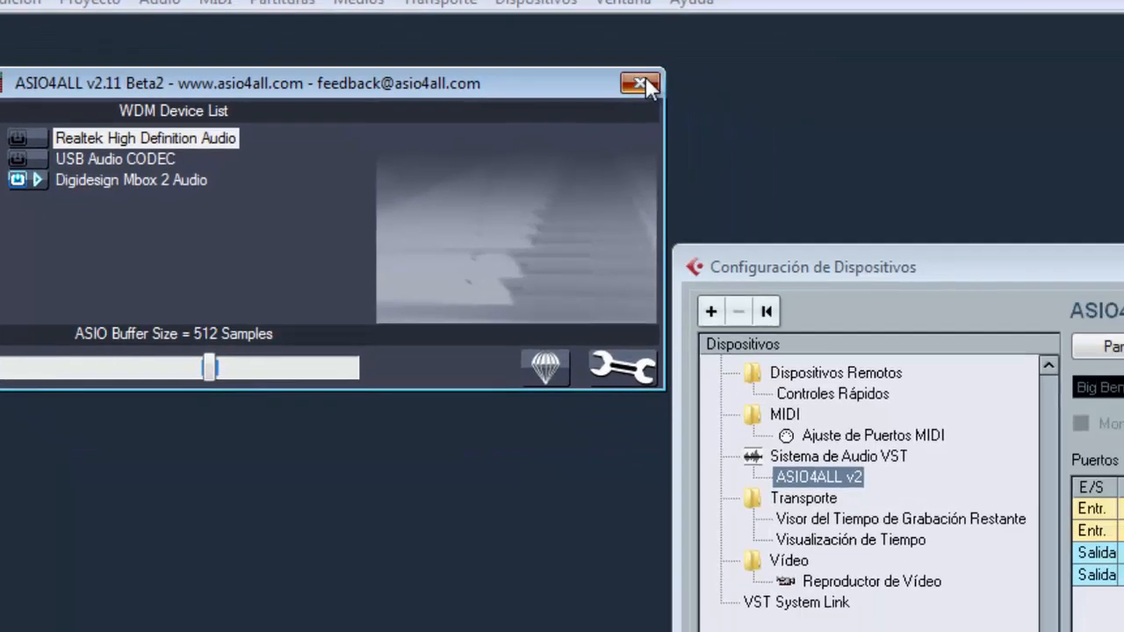
pyautogui.click(782, 144)
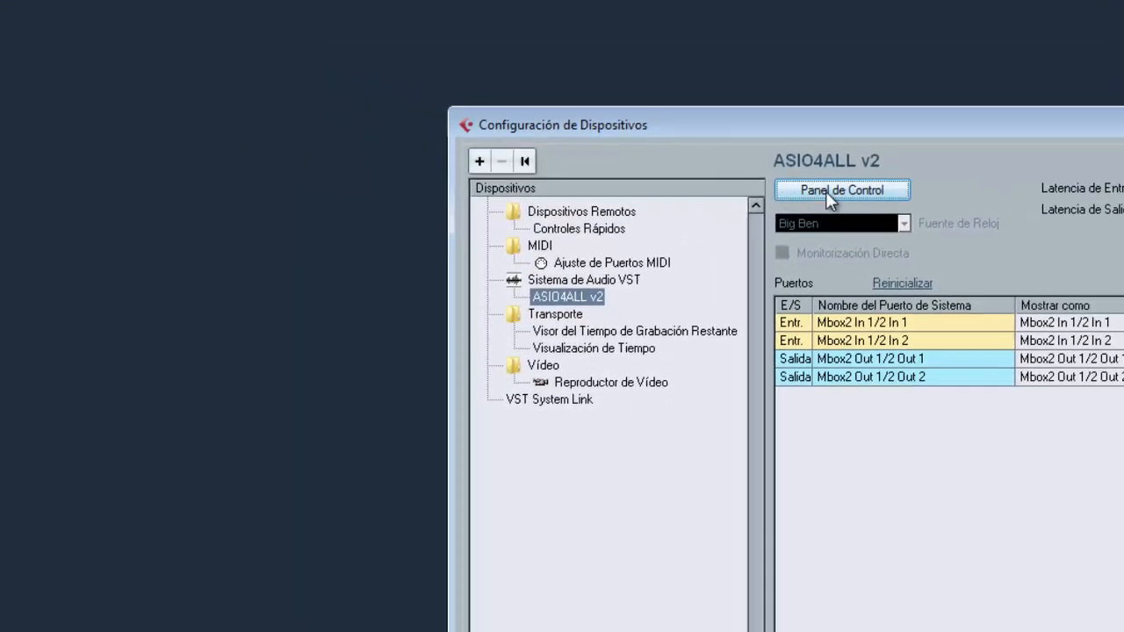
# - Set the ASIO buffer size to 256 samples in the ASIO4ALL control panel and close it
pyautogui.click(829, 191)
pyautogui.moveTo(233, 269); pyautogui.dragTo(141, 215)
pyautogui.click(470, 28)
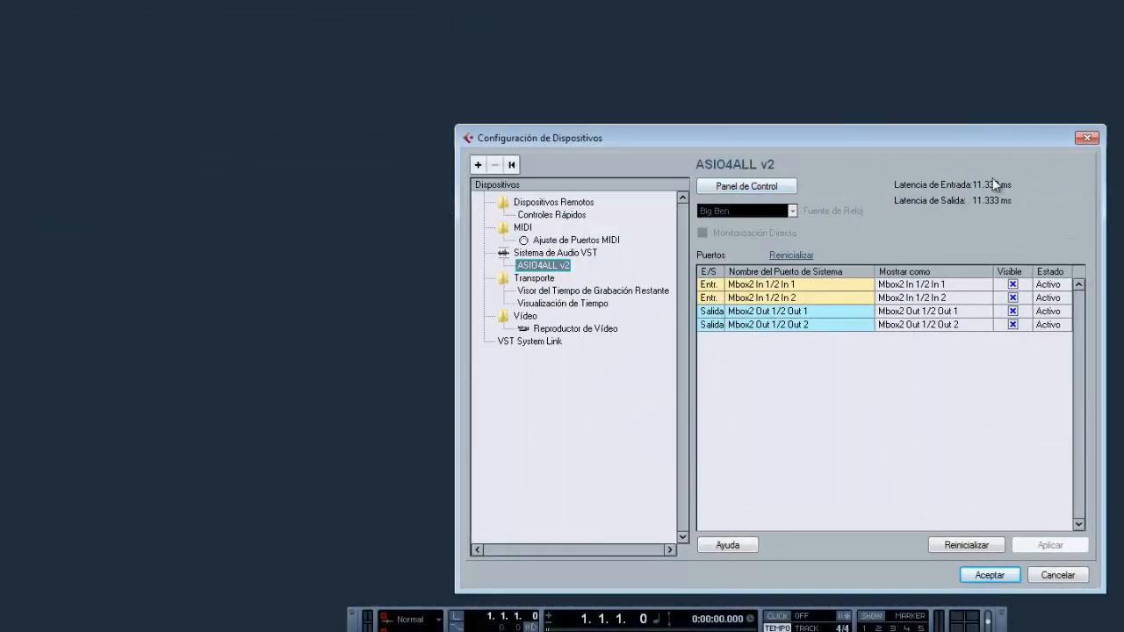
# - Reopen the ASIO4ALL control panel with advanced options and examine the Realtek and Digidesign Mbox 2 inputs and outputs
pyautogui.click(745, 187)
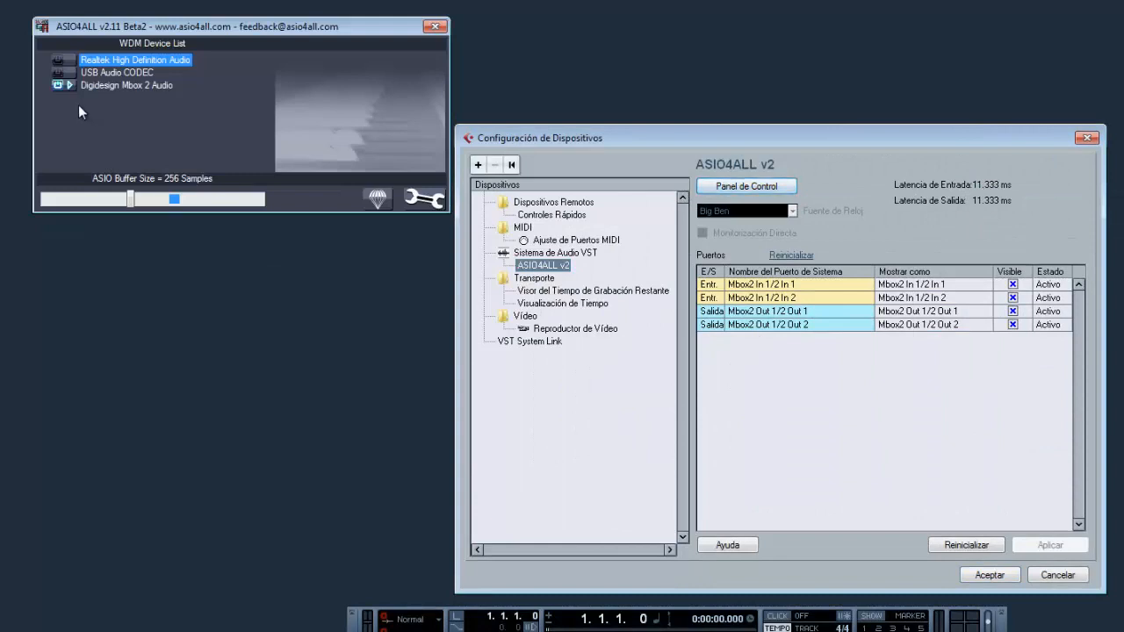
pyautogui.click(426, 195)
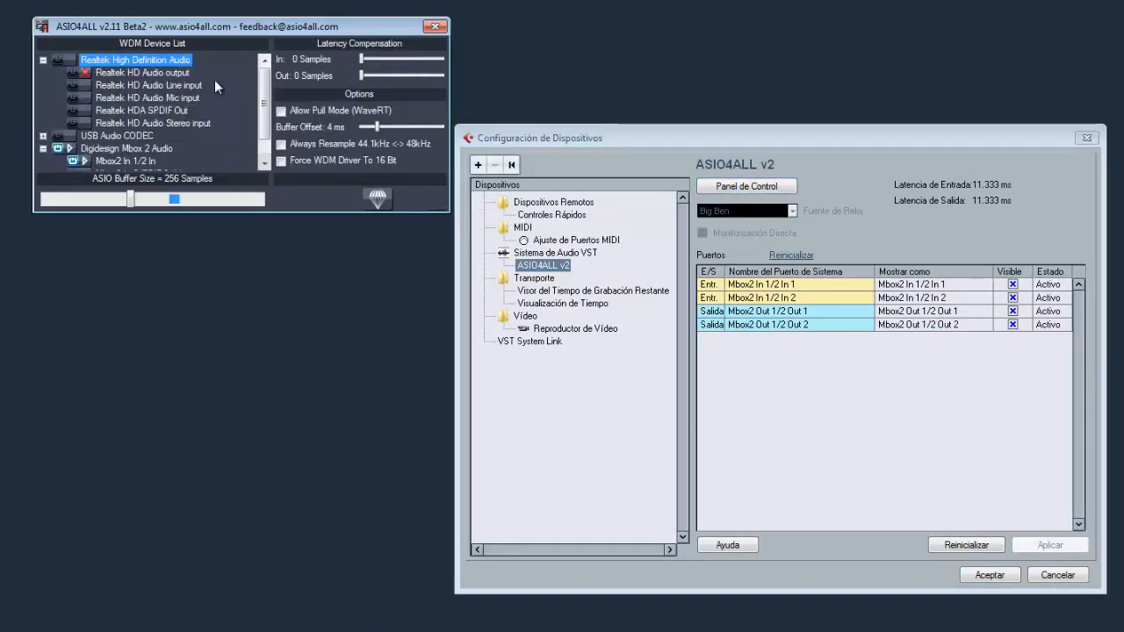
pyautogui.moveTo(267, 85); pyautogui.dragTo(268, 143)
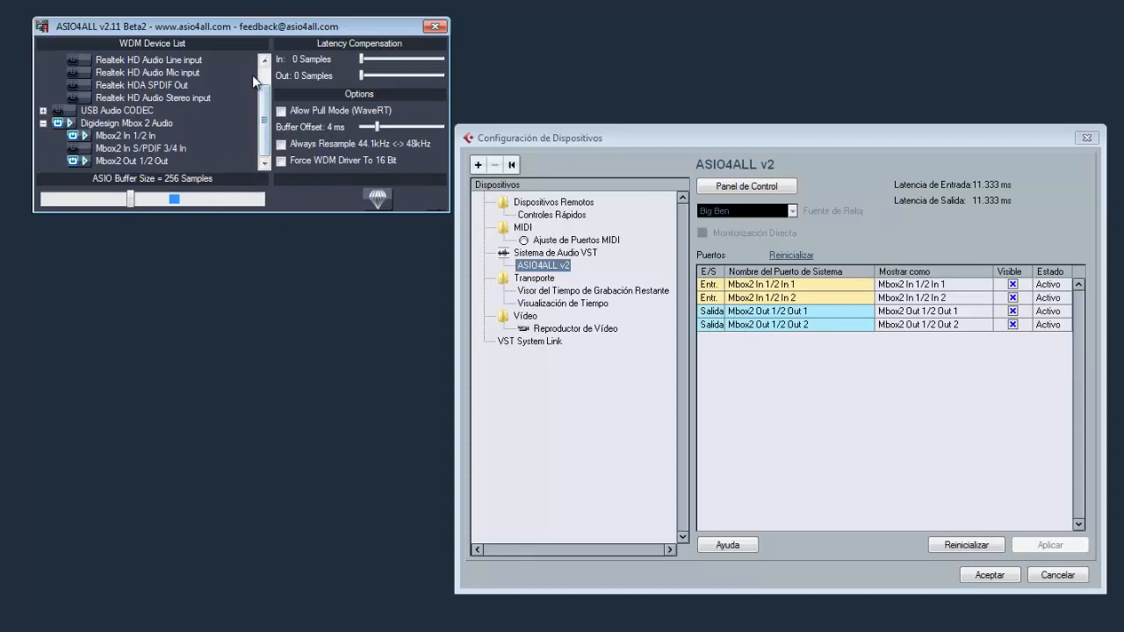
pyautogui.scroll(1, 264, 110)
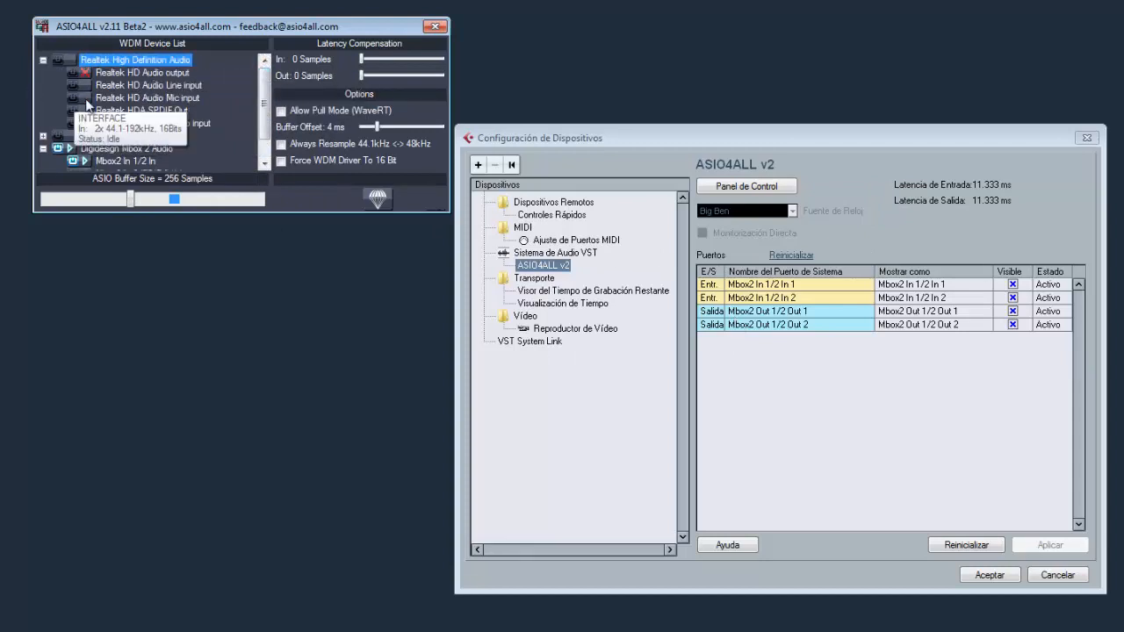
pyautogui.moveTo(144, 164)
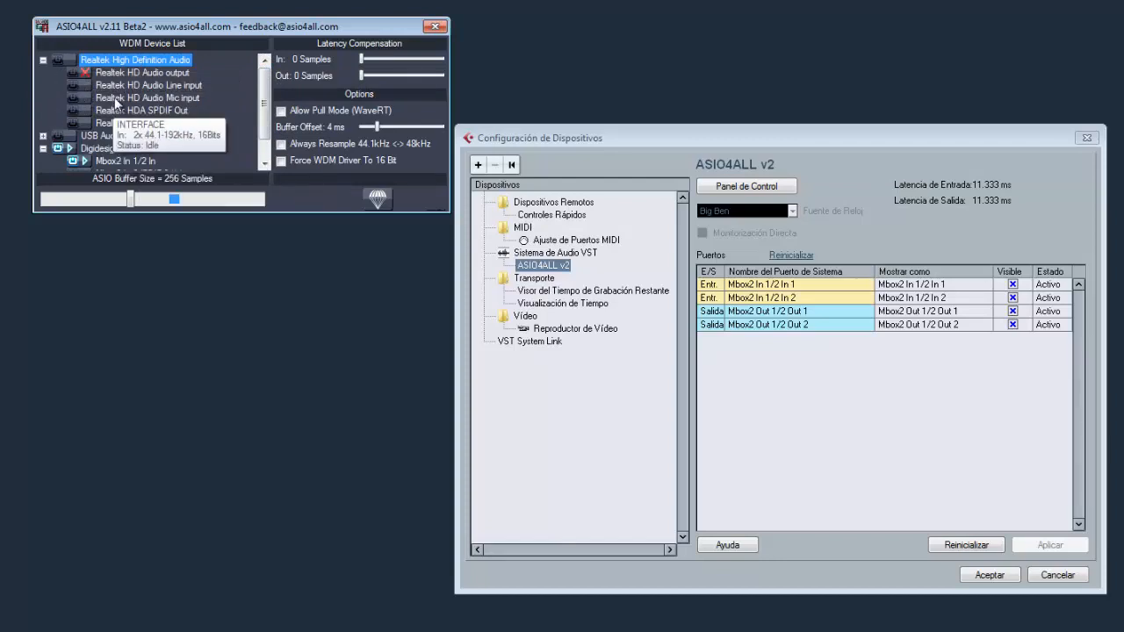
pyautogui.moveTo(130, 102)
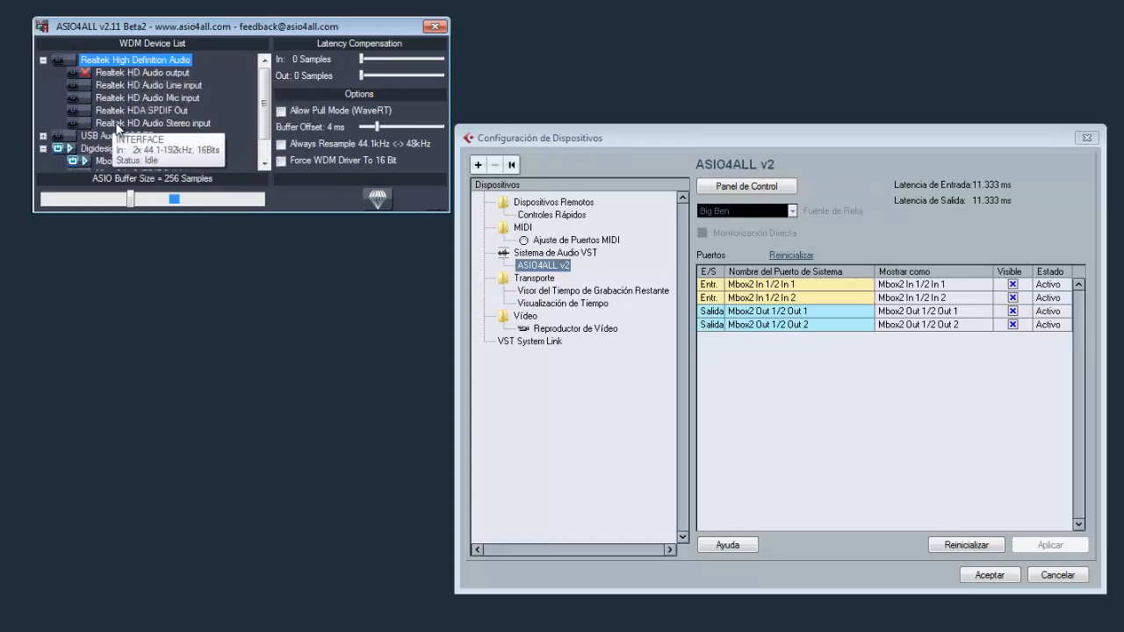
pyautogui.scroll(-1, 180, 134)
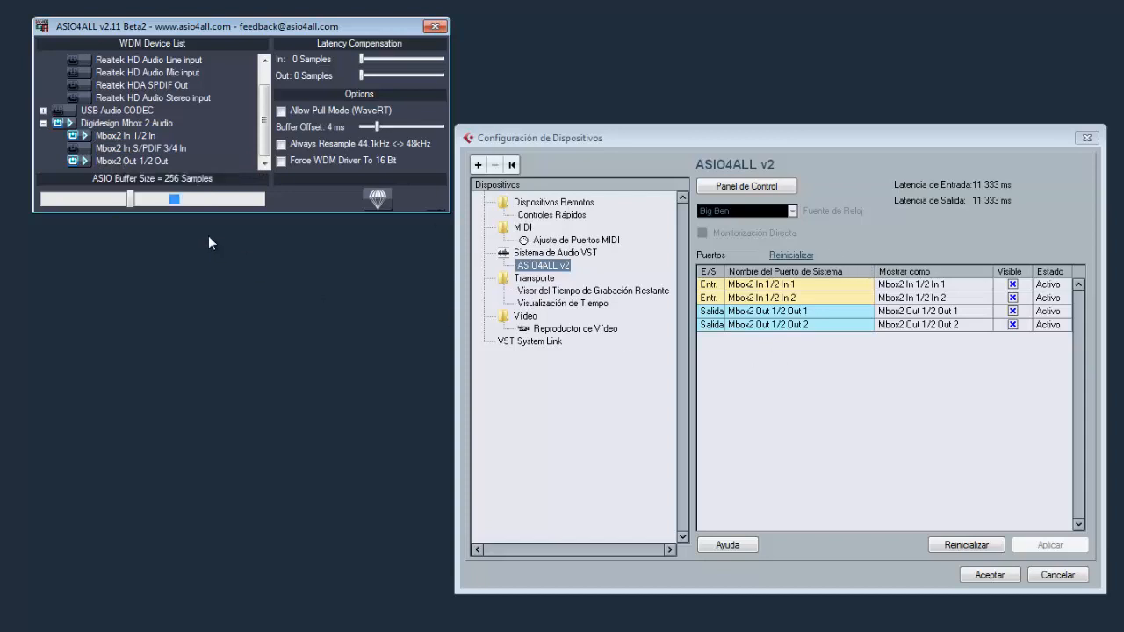
# - Enable the Mbox2 In S/PDIF 3/4 input, set the ASIO buffer size to 512 samples, and accept the device configuration
pyautogui.click(73, 148)
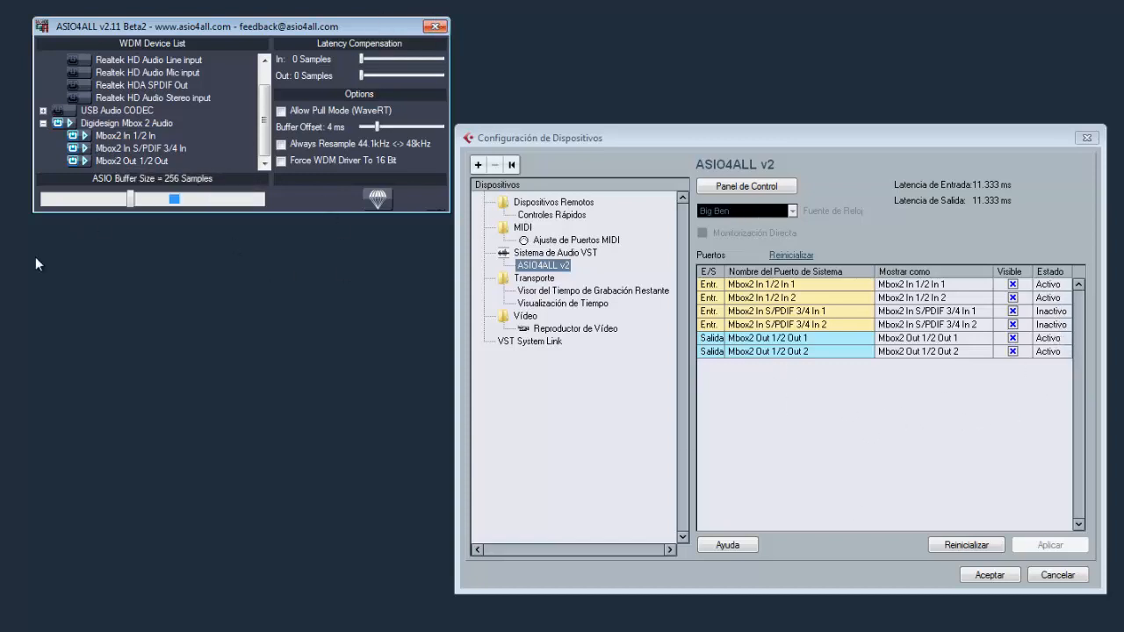
pyautogui.moveTo(133, 204); pyautogui.dragTo(175, 203)
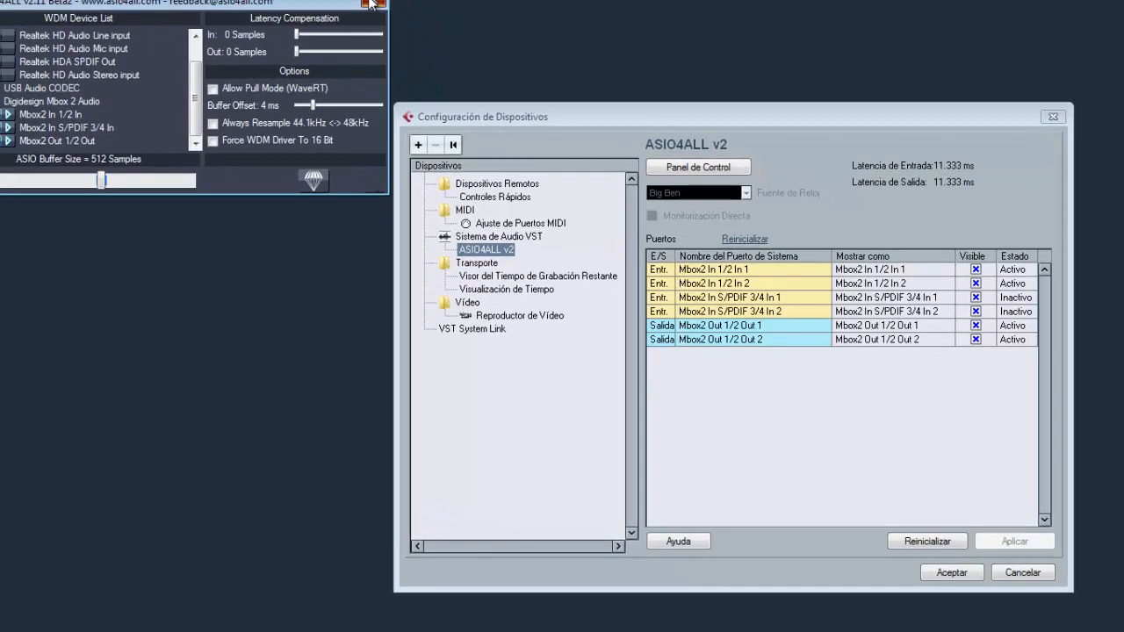
pyautogui.click(432, 29)
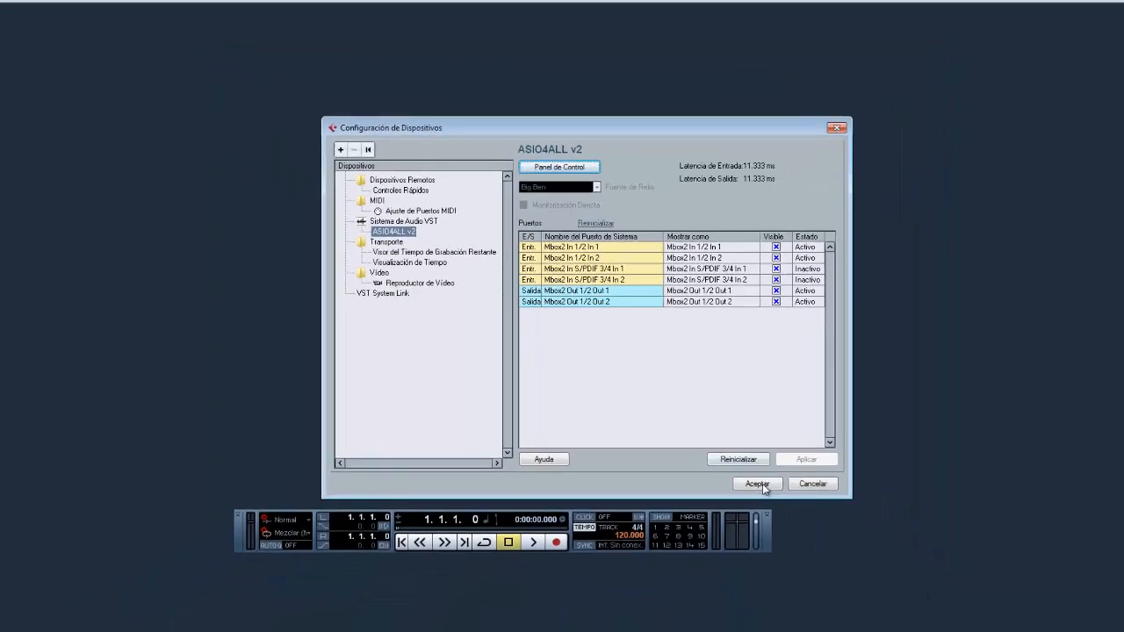
pyautogui.click(760, 484)
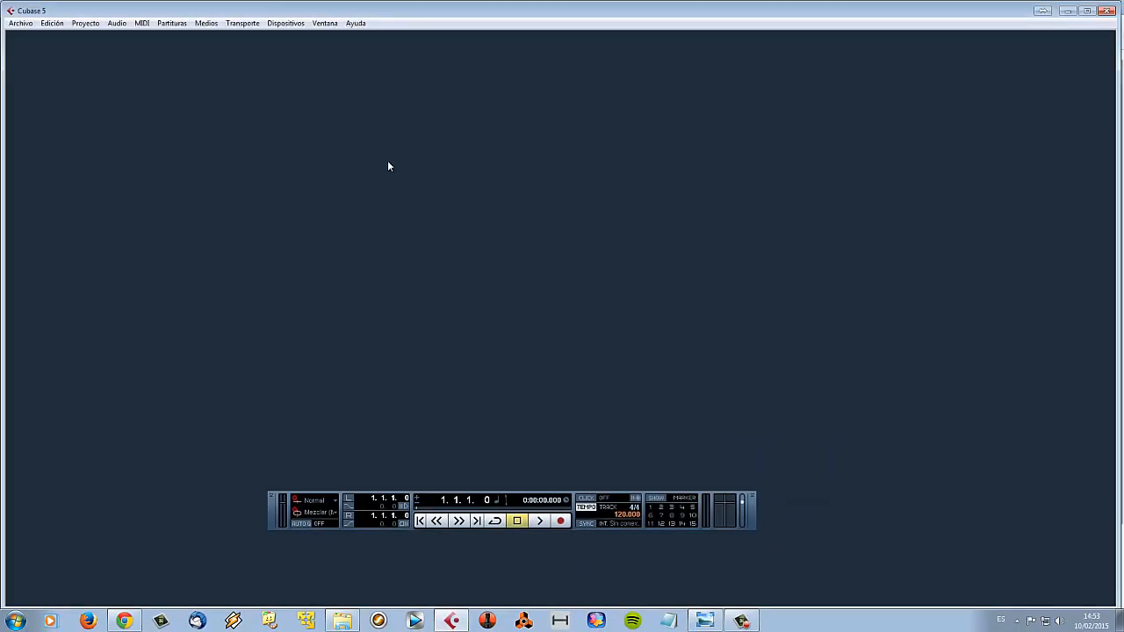
# - Reopen the device configuration to view the ASIO4ALL v2 driver under the VST audio system, and accept it
pyautogui.click(282, 28)
pyautogui.click(353, 311)
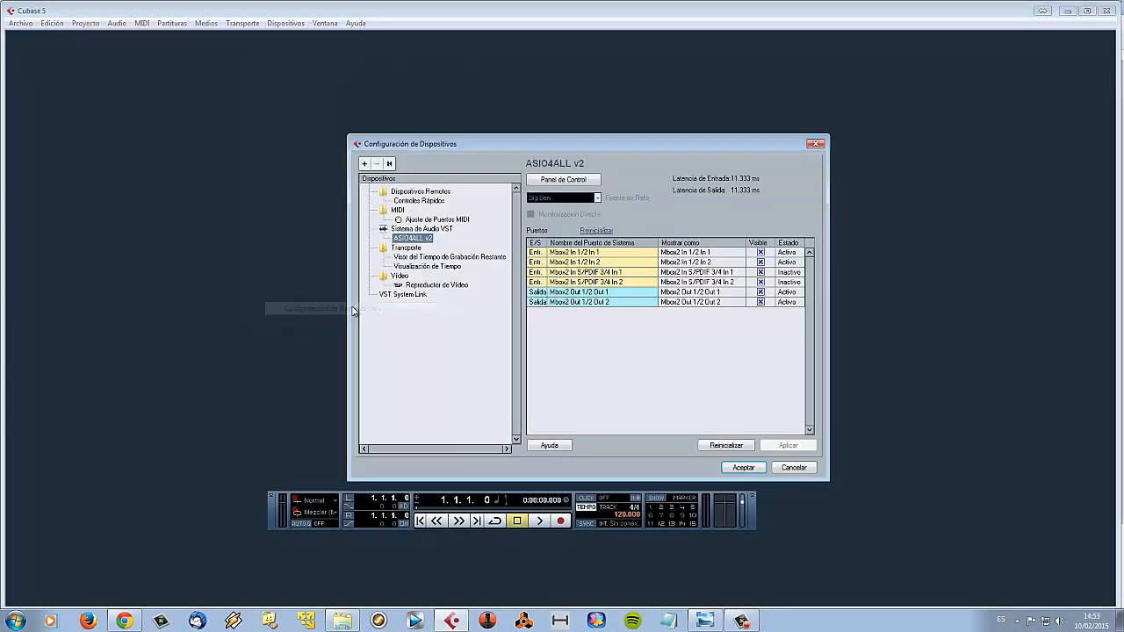
pyautogui.click(409, 229)
pyautogui.click(415, 239)
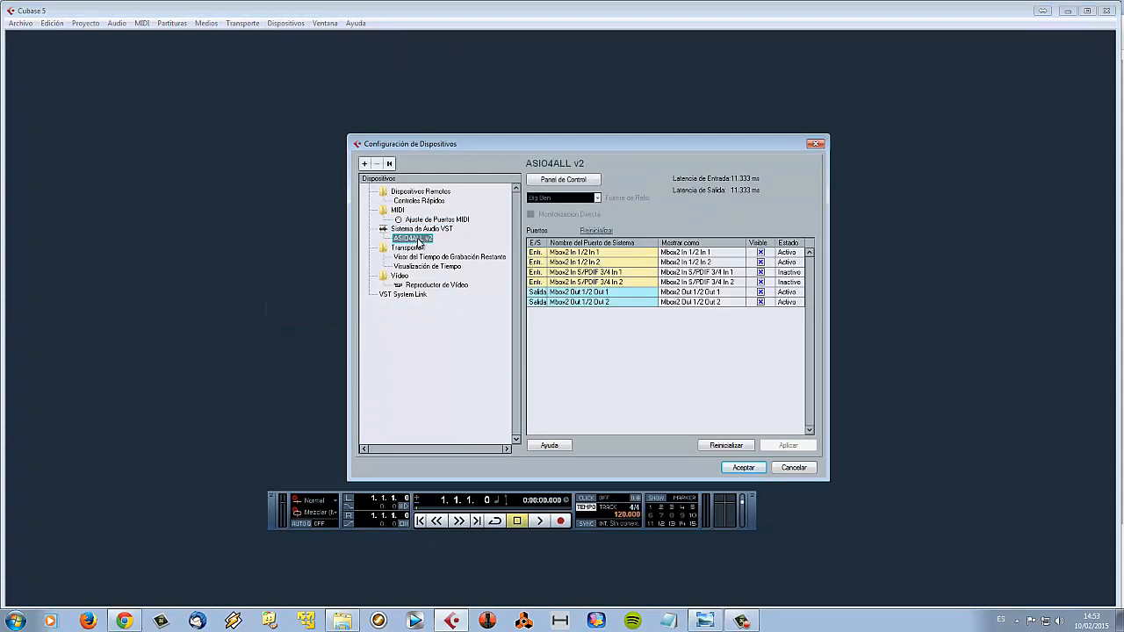
pyautogui.click(744, 468)
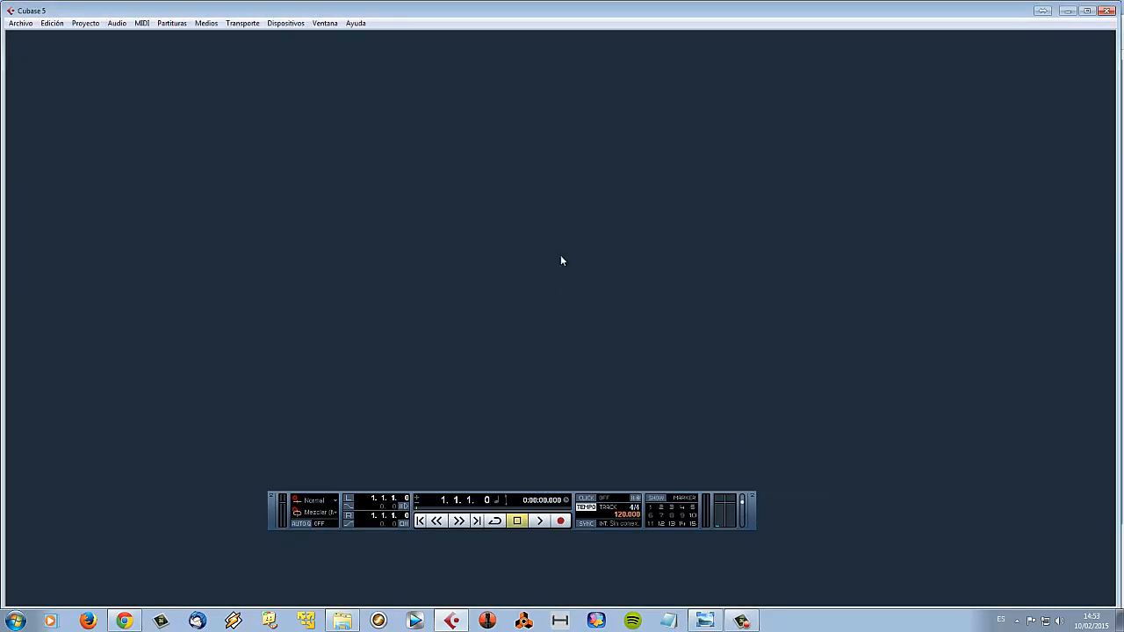
# - Open VST Connections and look through the input, output, external FX, external instrument and studio connections
pyautogui.click(328, 27)
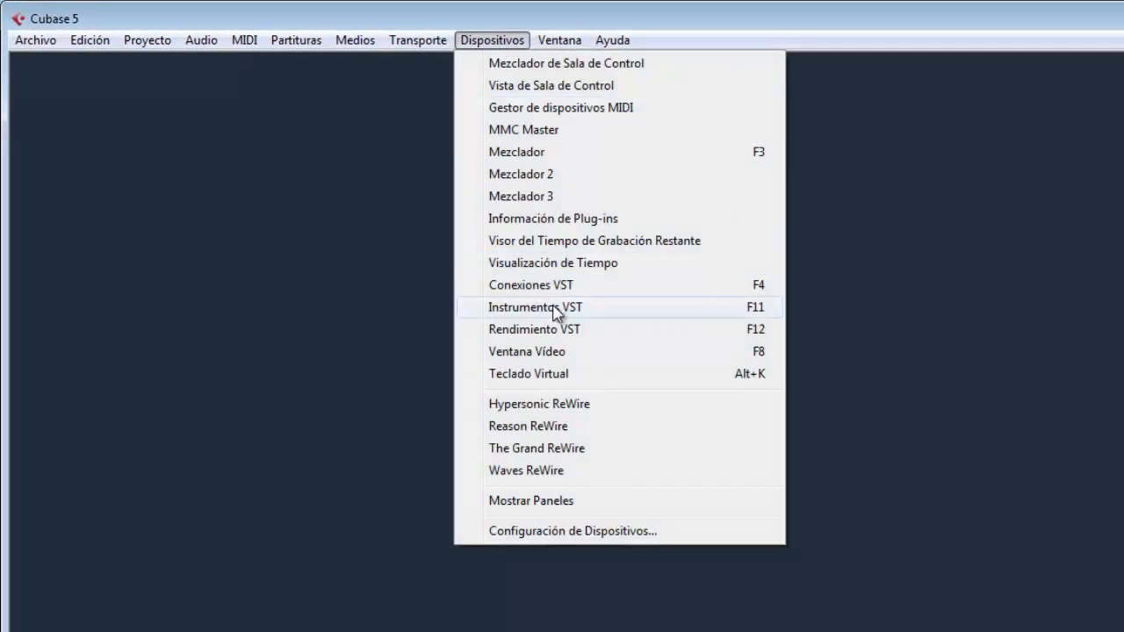
pyautogui.click(569, 285)
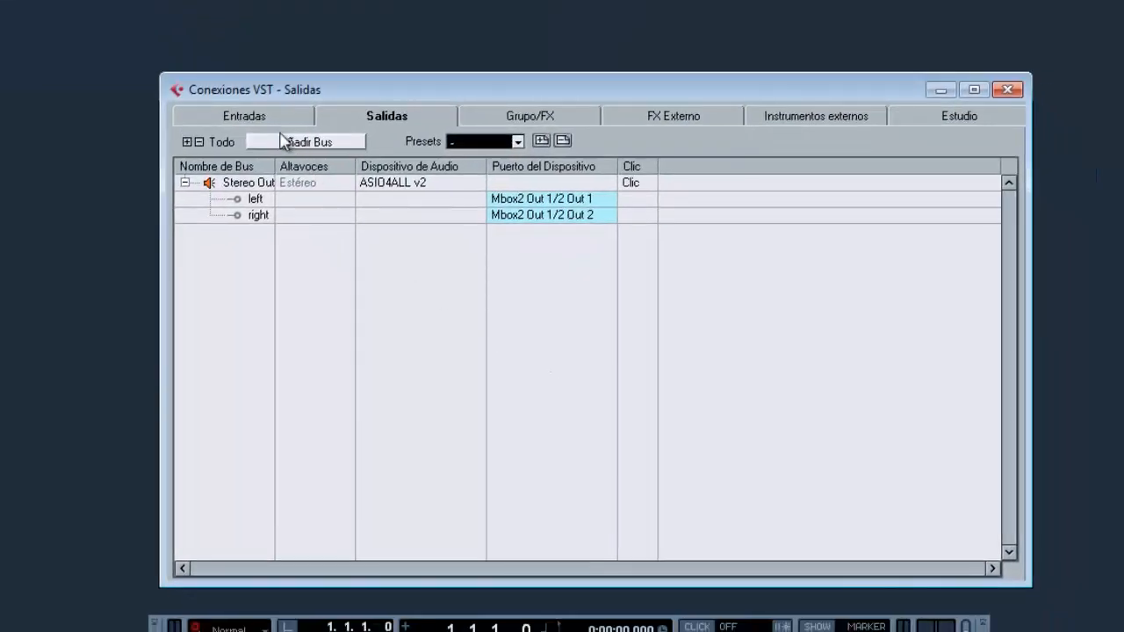
pyautogui.click(235, 121)
pyautogui.click(383, 129)
pyautogui.click(705, 122)
pyautogui.click(839, 118)
pyautogui.click(946, 118)
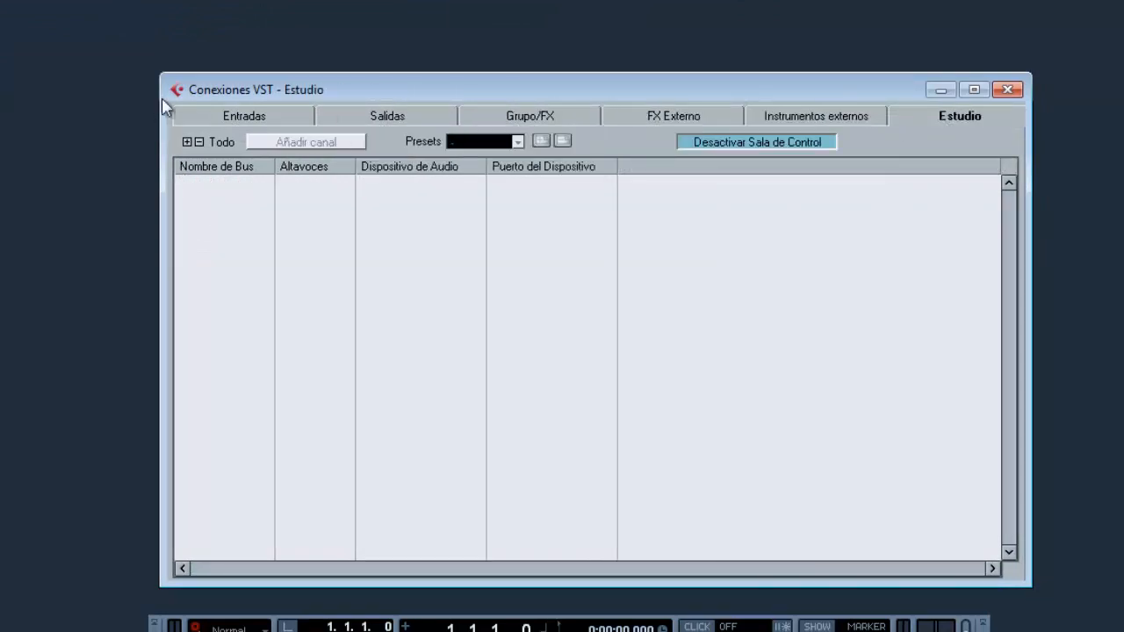
pyautogui.click(257, 123)
pyautogui.click(371, 118)
pyautogui.click(266, 118)
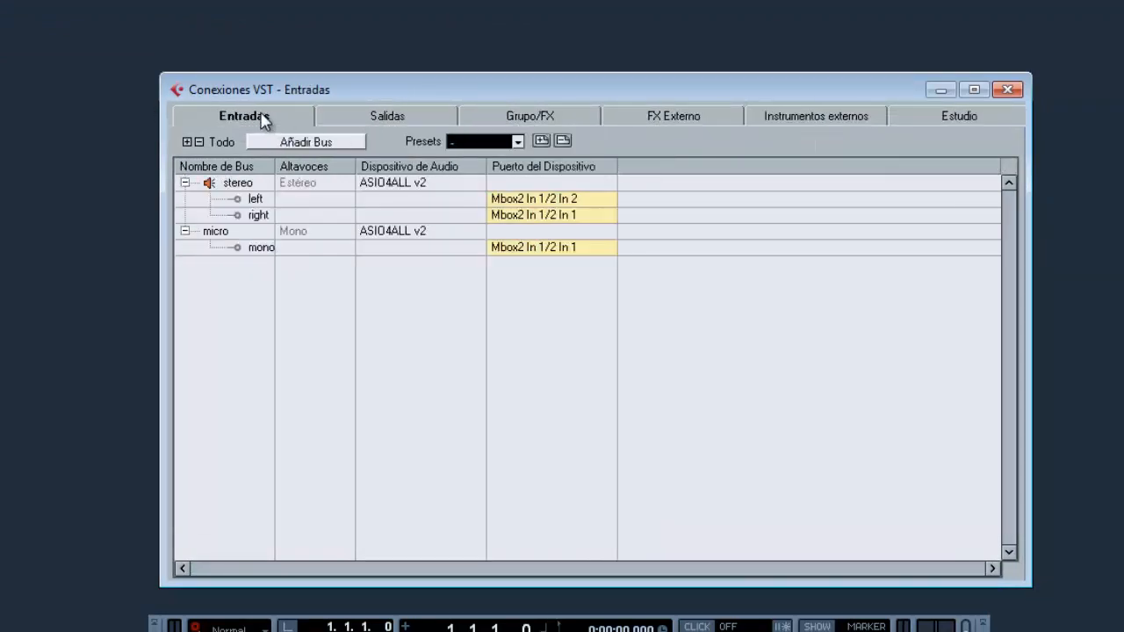
# - Delete the micro input bus and expand the remaining stereo bus to show its channels
pyautogui.click(185, 183)
pyautogui.click(185, 199)
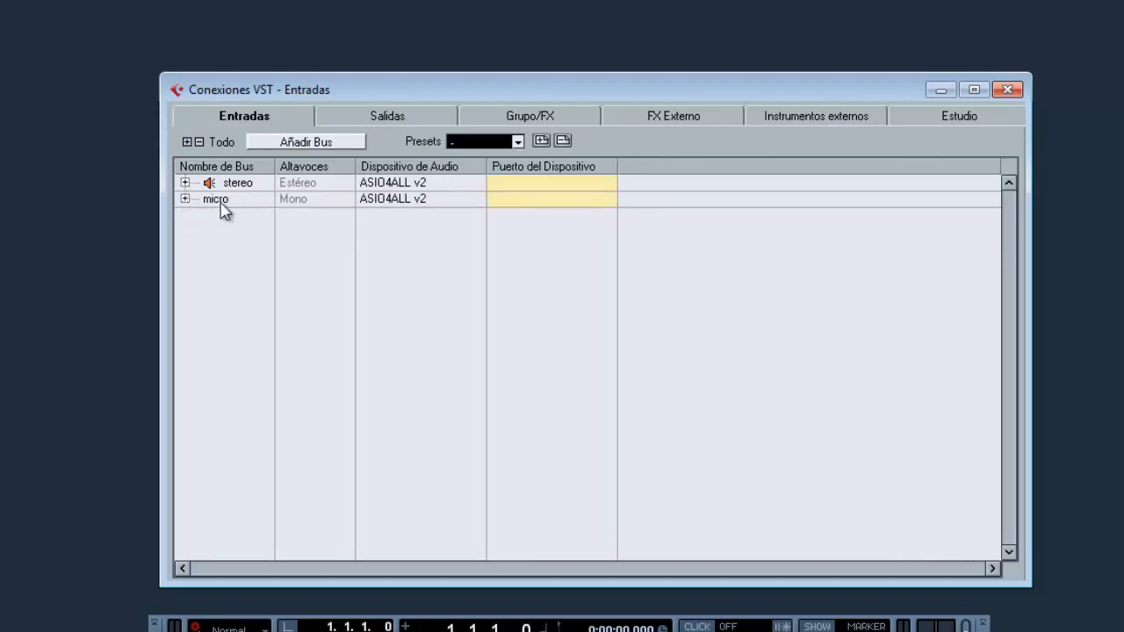
pyautogui.click(226, 201)
pyautogui.press('Delete')
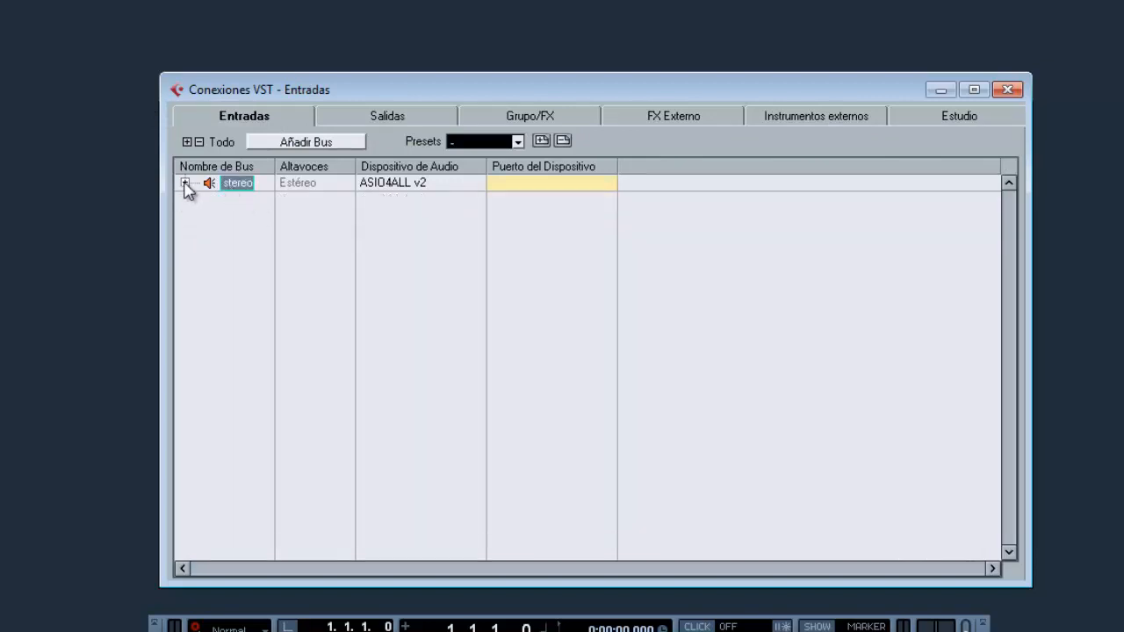
pyautogui.click(186, 182)
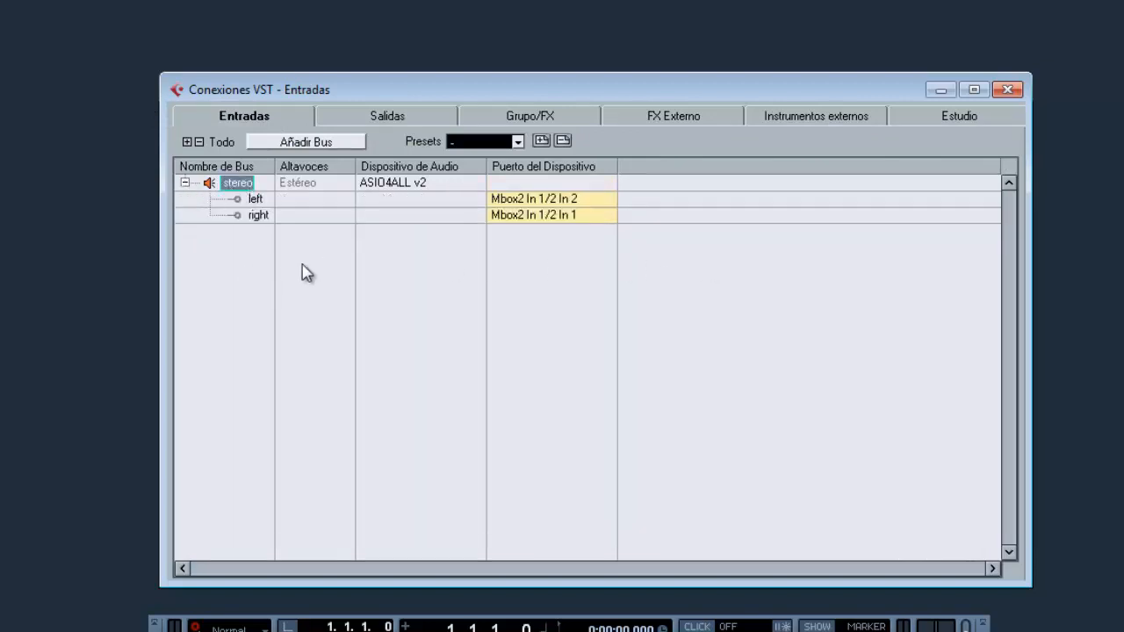
pyautogui.click(252, 113)
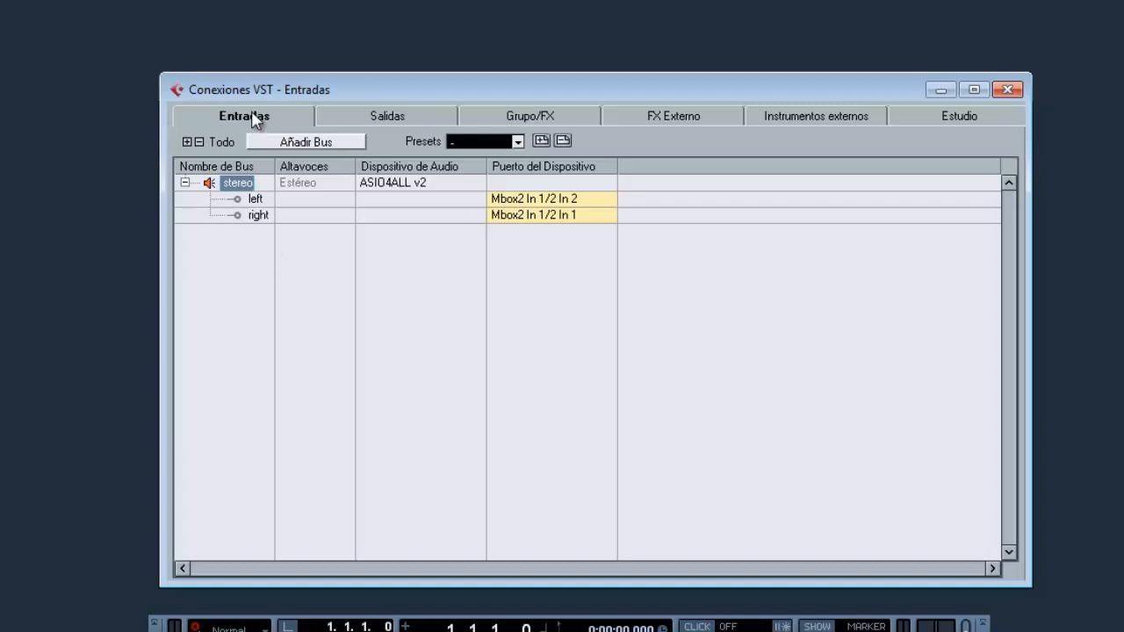
# - Assign the stereo input bus's left channel to Mbox2 In 1/2 In 1 and its right channel to Mbox2 In 1/2 In 2
pyautogui.click(255, 200)
pyautogui.click(258, 216)
pyautogui.click(256, 200)
pyautogui.click(259, 216)
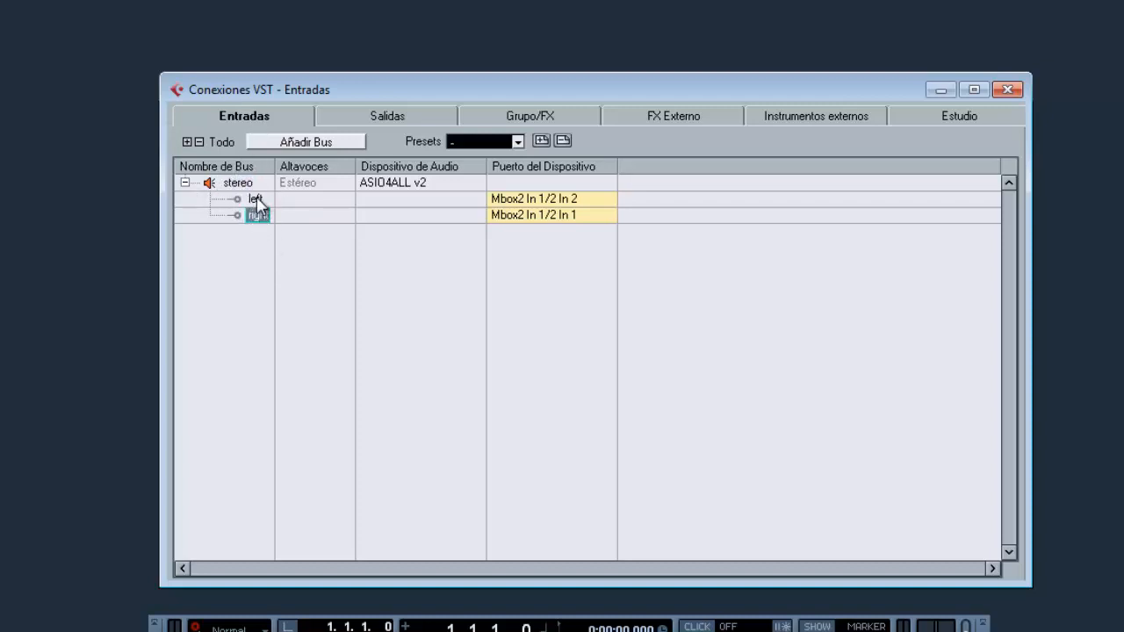
pyautogui.click(583, 202)
pyautogui.click(582, 252)
pyautogui.click(557, 218)
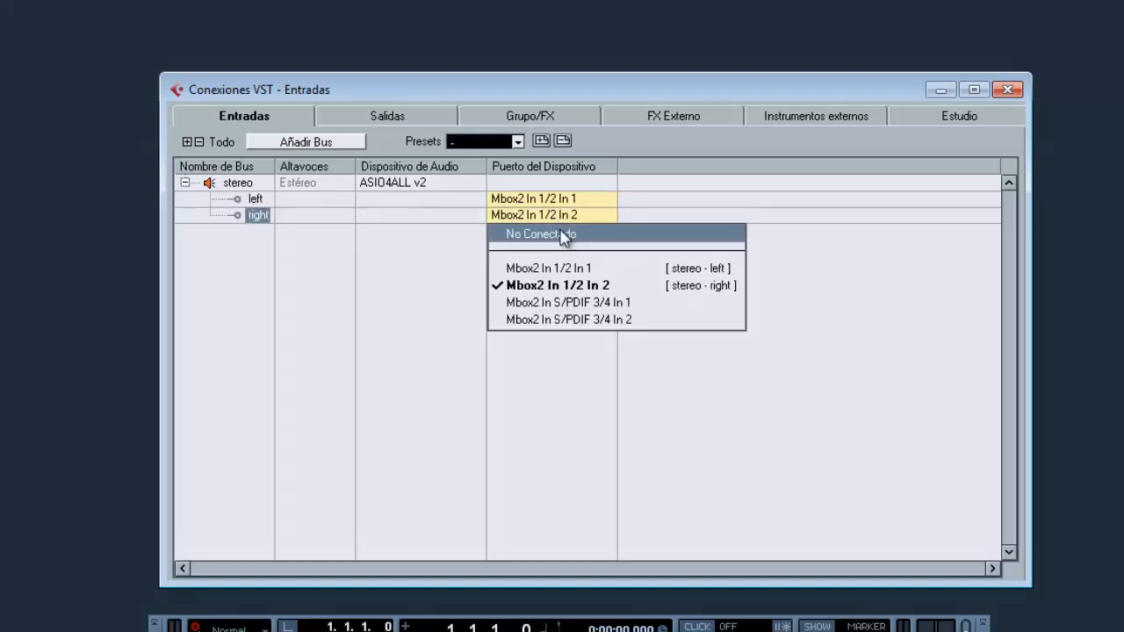
pyautogui.click(580, 287)
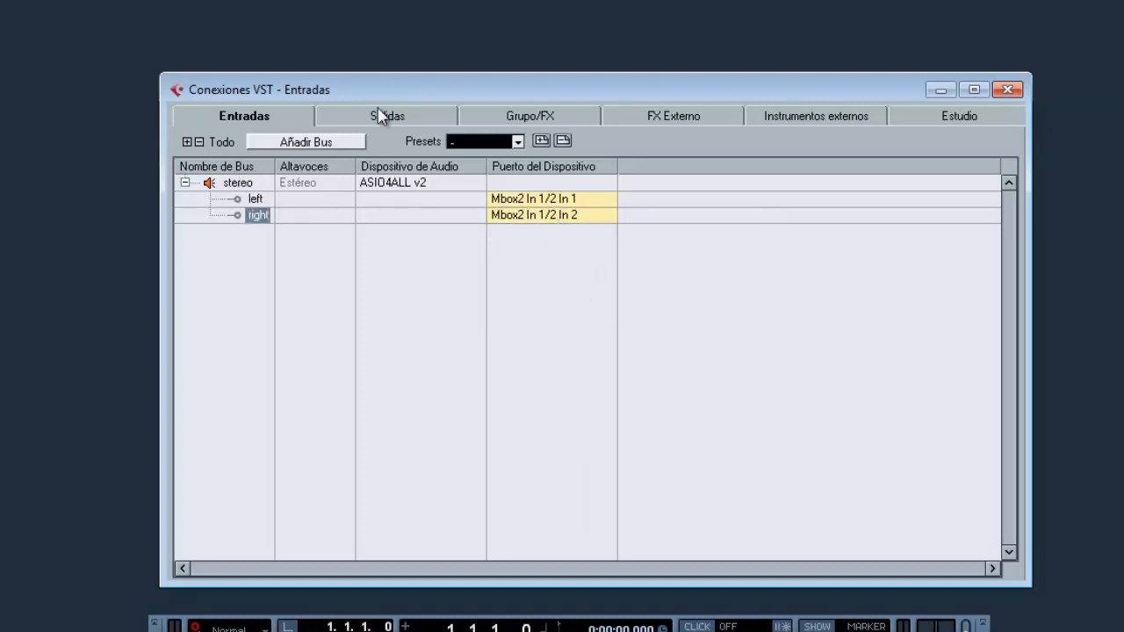
# - Review the left and right channels of the Stereo Out bus and their device ports
pyautogui.click(384, 117)
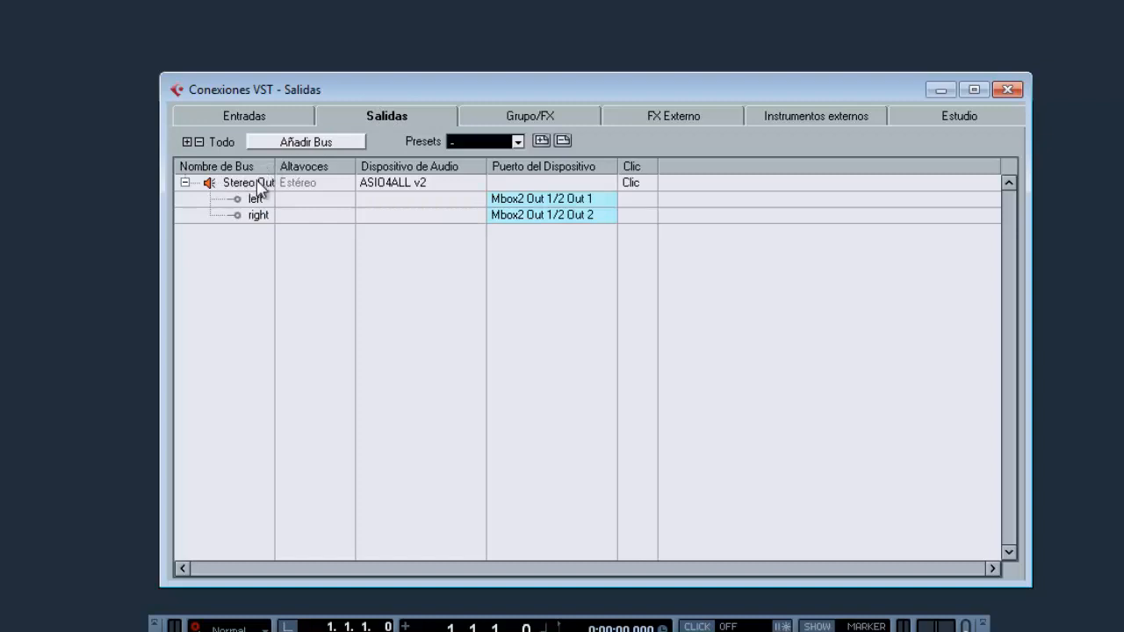
pyautogui.click(260, 216)
pyautogui.click(258, 201)
pyautogui.click(550, 217)
pyautogui.click(558, 252)
# - Add one input bus with the Mono configuration
pyautogui.click(278, 115)
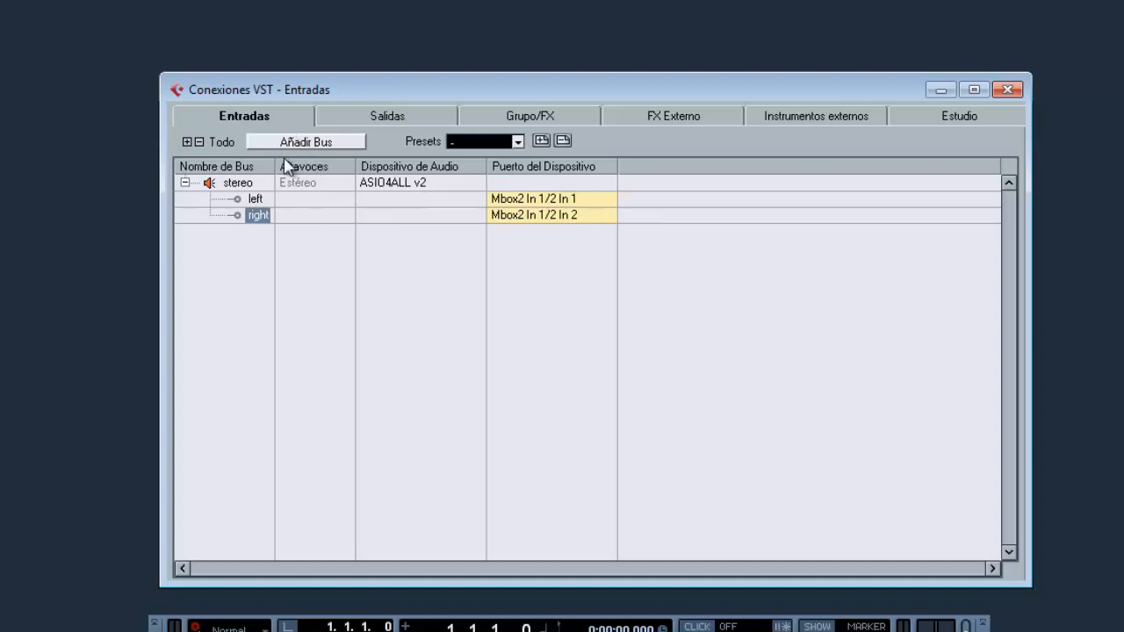
pyautogui.click(309, 141)
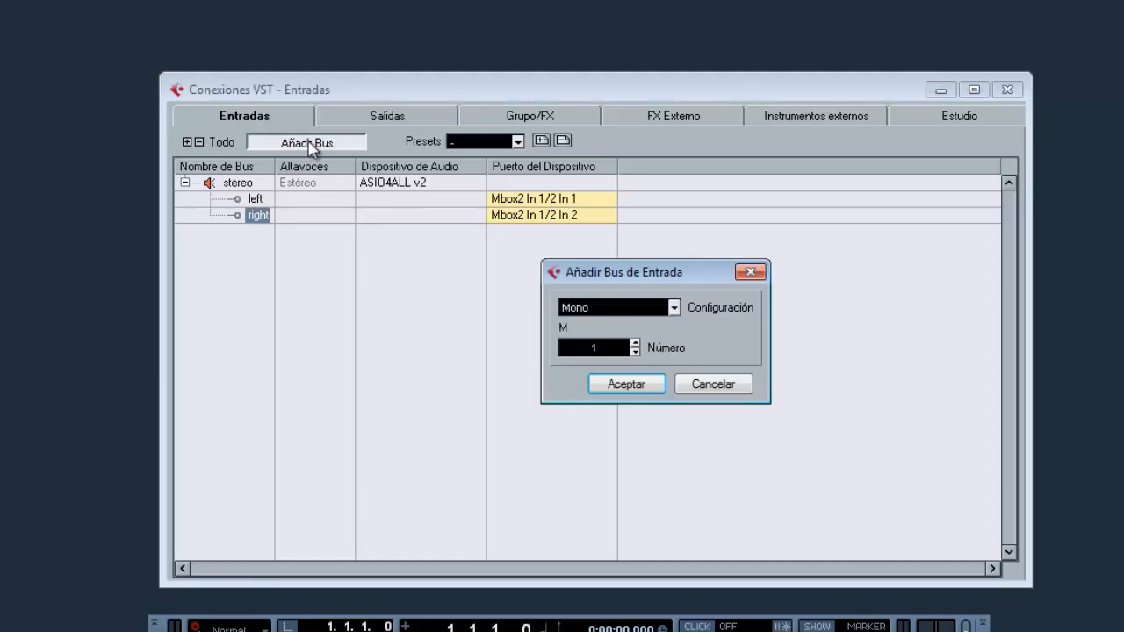
pyautogui.click(642, 309)
pyautogui.click(629, 310)
pyautogui.click(608, 311)
pyautogui.click(609, 311)
pyautogui.click(627, 386)
# - Rename the new mono input bus as Micro and assign its channel to Mbox2 In 1/2 In 2
pyautogui.doubleClick(210, 234)
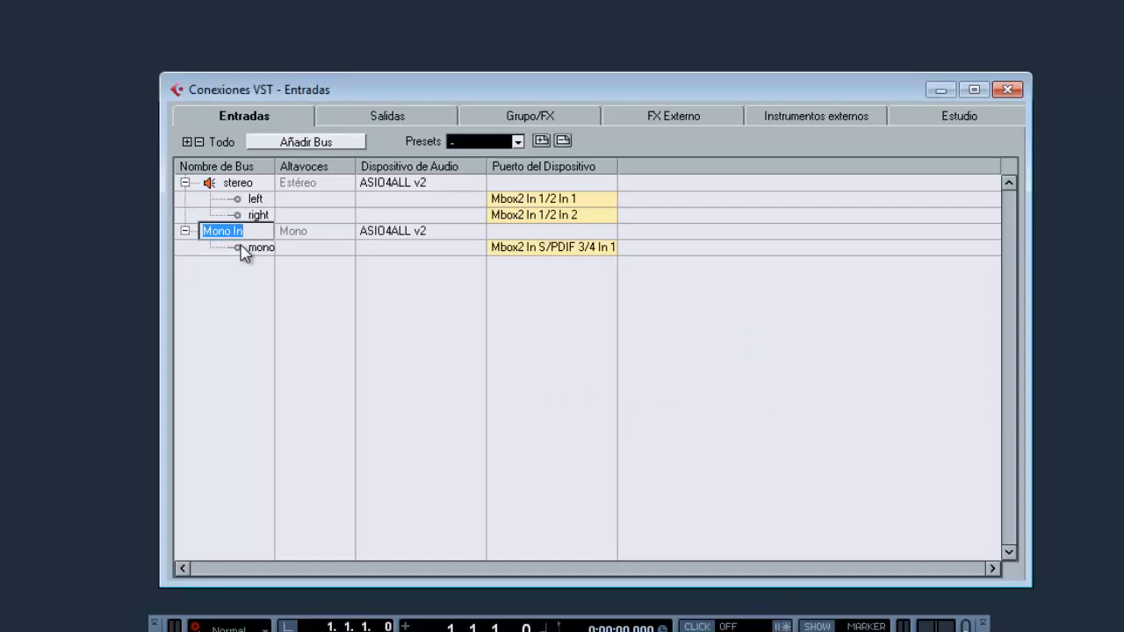
pyautogui.write('Mi')
pyautogui.press('Return')
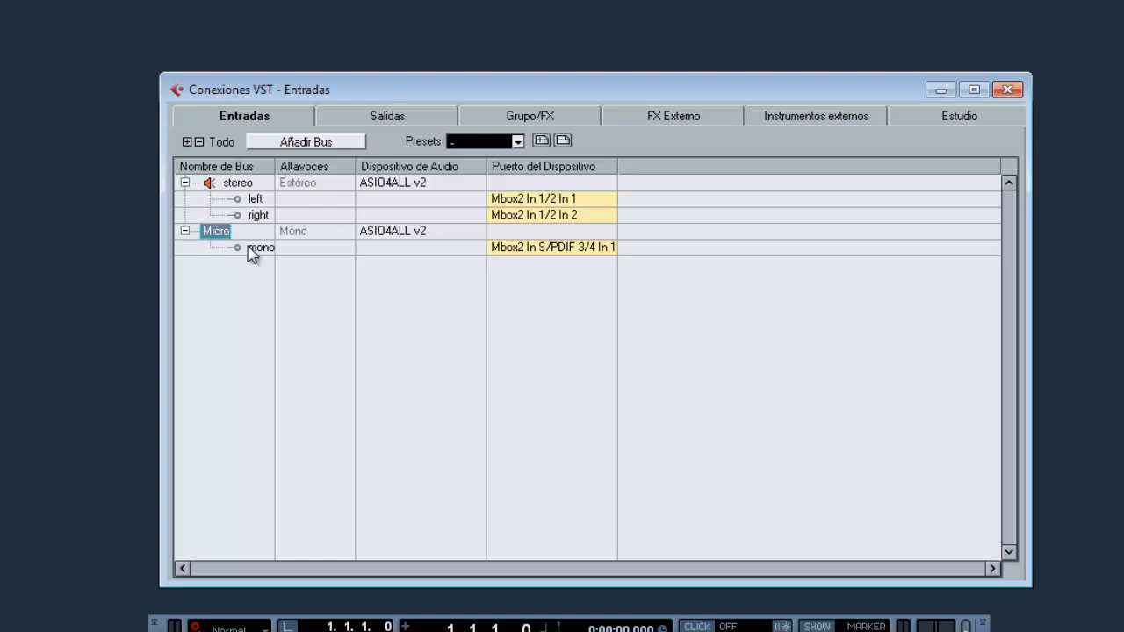
pyautogui.click(253, 251)
pyautogui.click(543, 251)
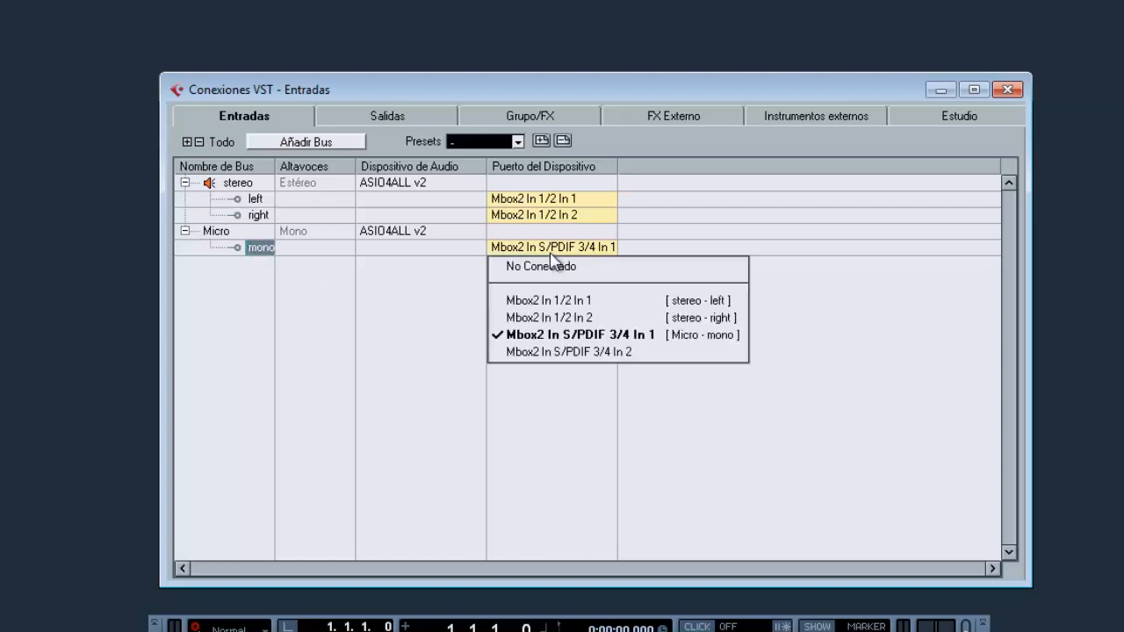
pyautogui.click(586, 322)
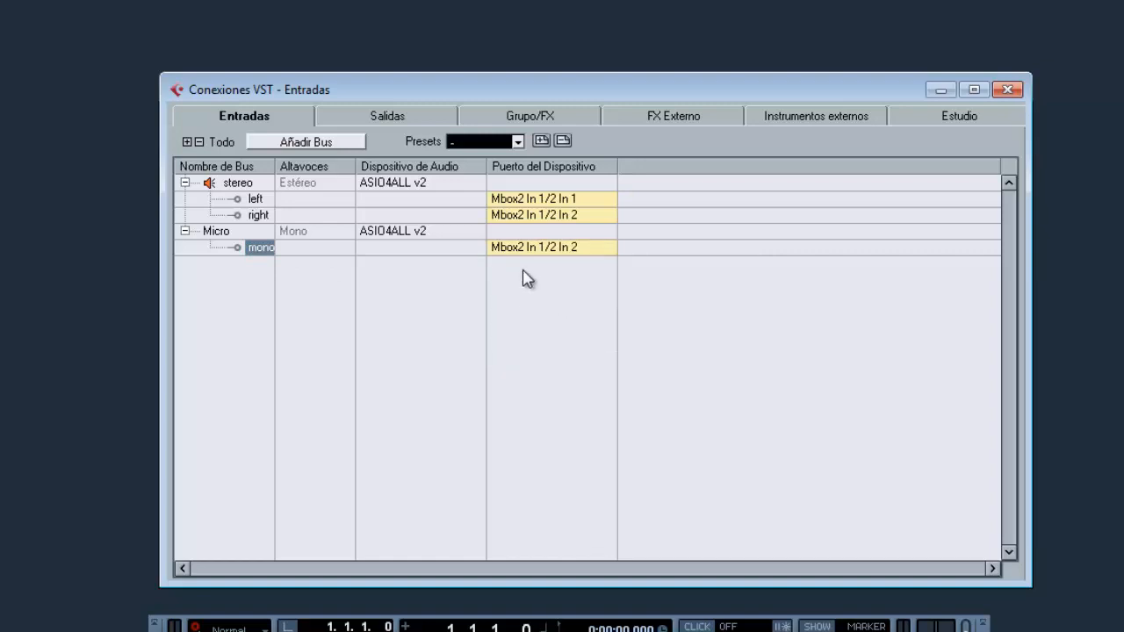
# - Collapse the Micro and stereo input buses and select the Micro bus
pyautogui.click(185, 232)
pyautogui.click(178, 185)
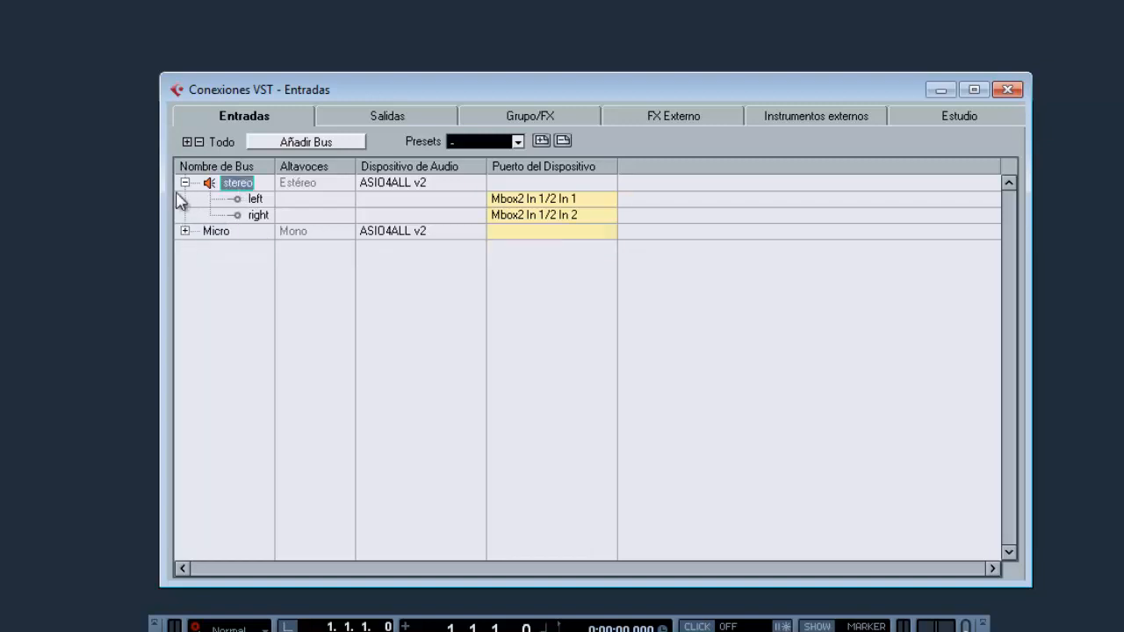
pyautogui.click(184, 183)
pyautogui.click(219, 199)
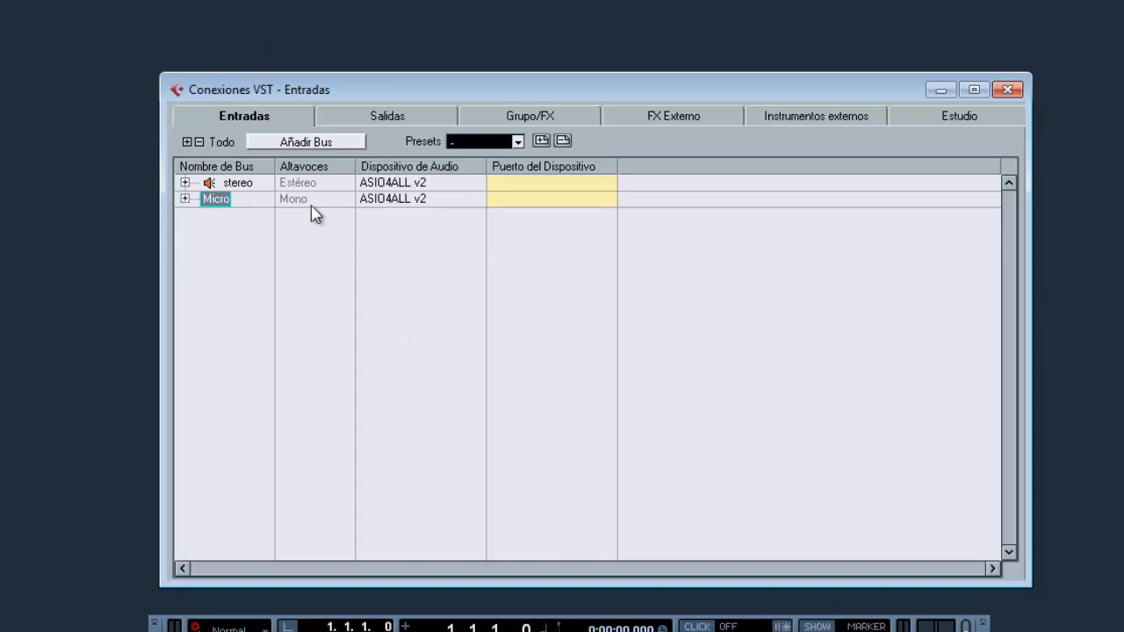
# - Review the output and input buses in VST Connections, and close the window
pyautogui.click(387, 117)
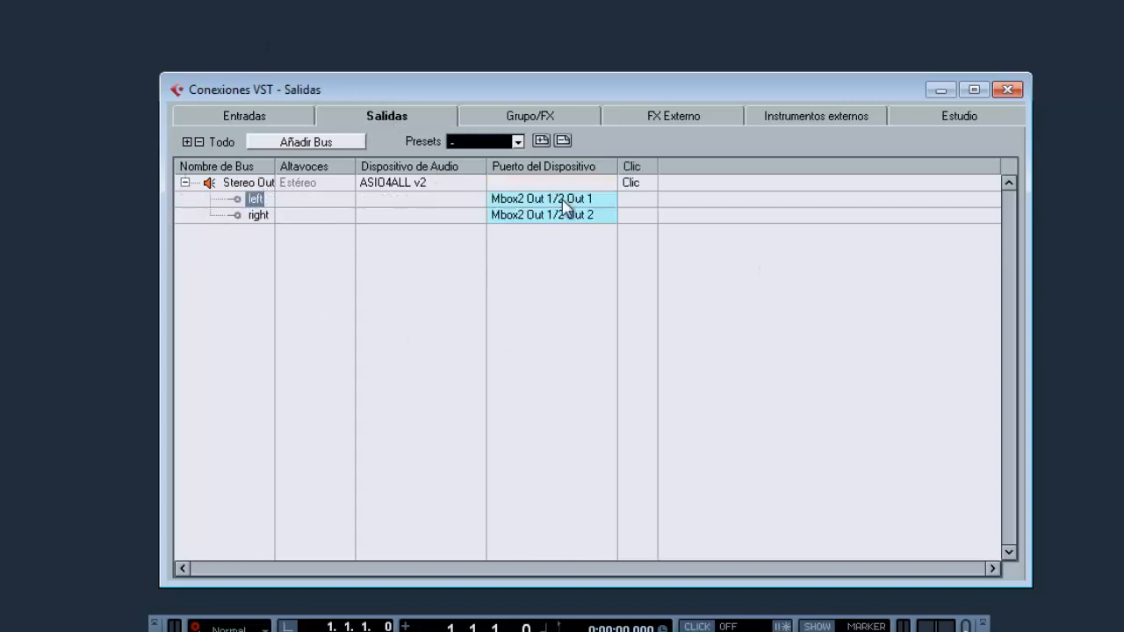
pyautogui.click(300, 120)
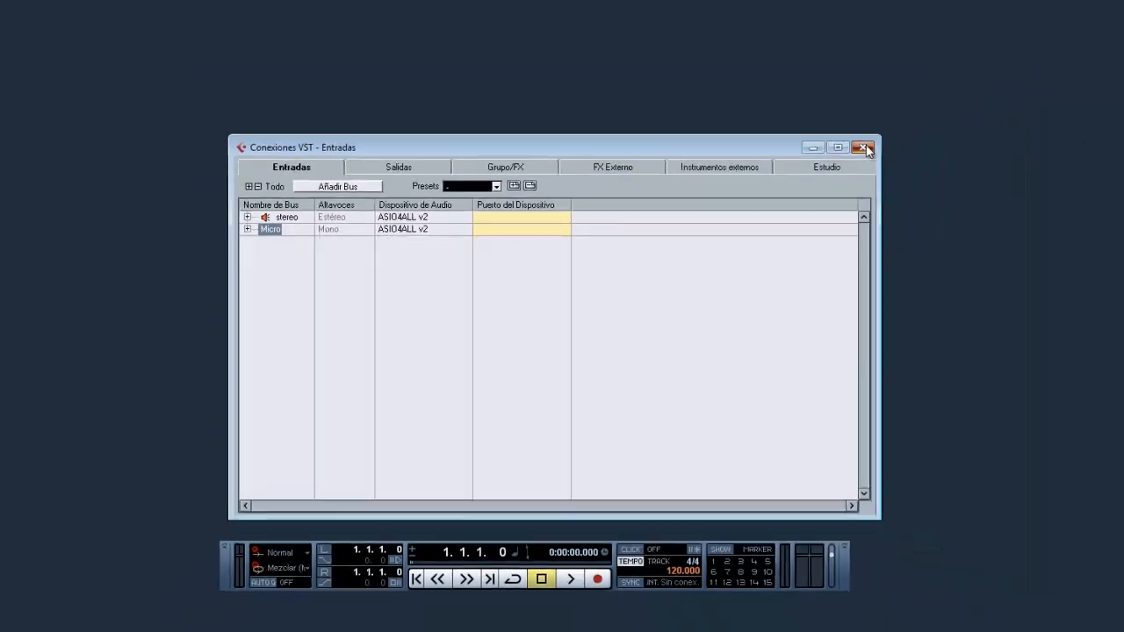
pyautogui.click(1008, 89)
# - Create a new empty project
pyautogui.click(20, 24)
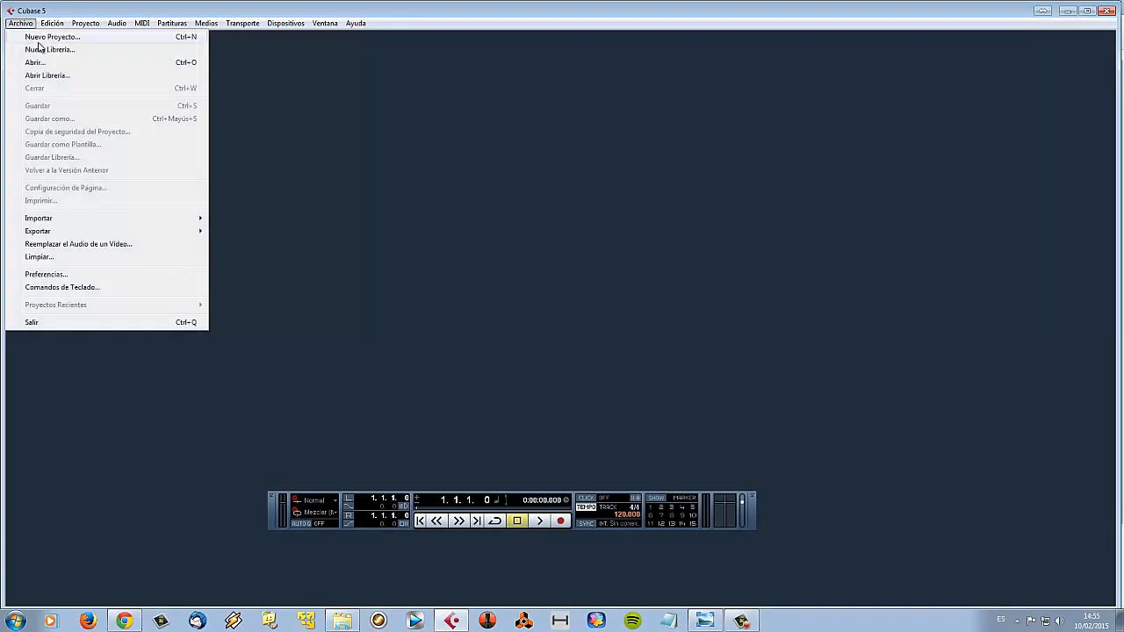
pyautogui.click(51, 37)
pyautogui.click(576, 412)
pyautogui.doubleClick(525, 352)
pyautogui.click(635, 418)
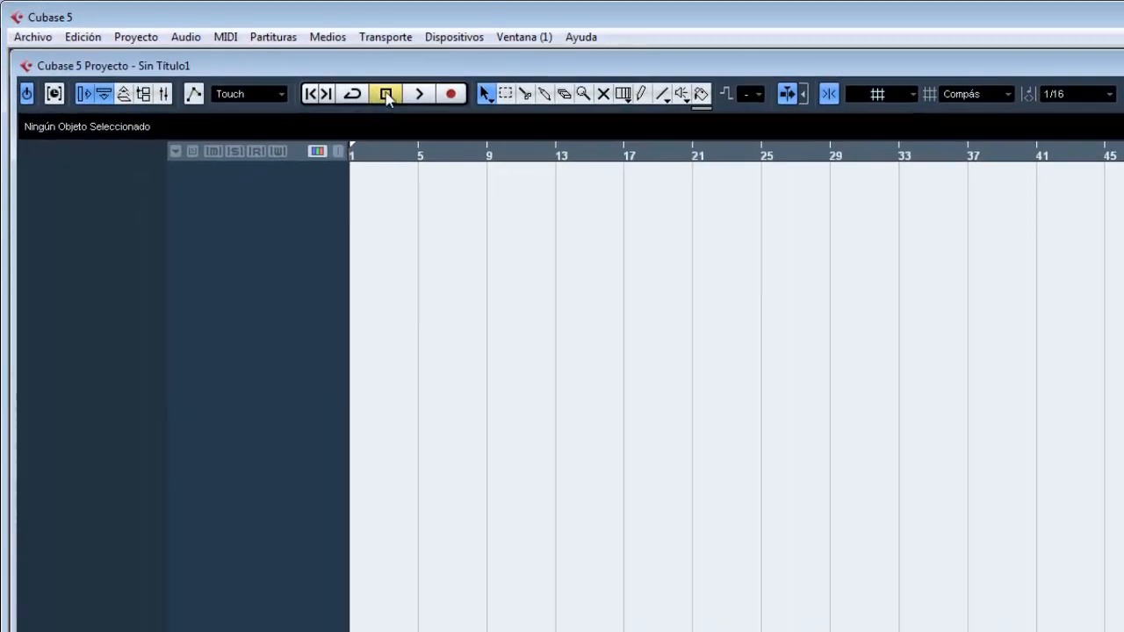
# - Add a mono audio track to the project
pyautogui.click(198, 38)
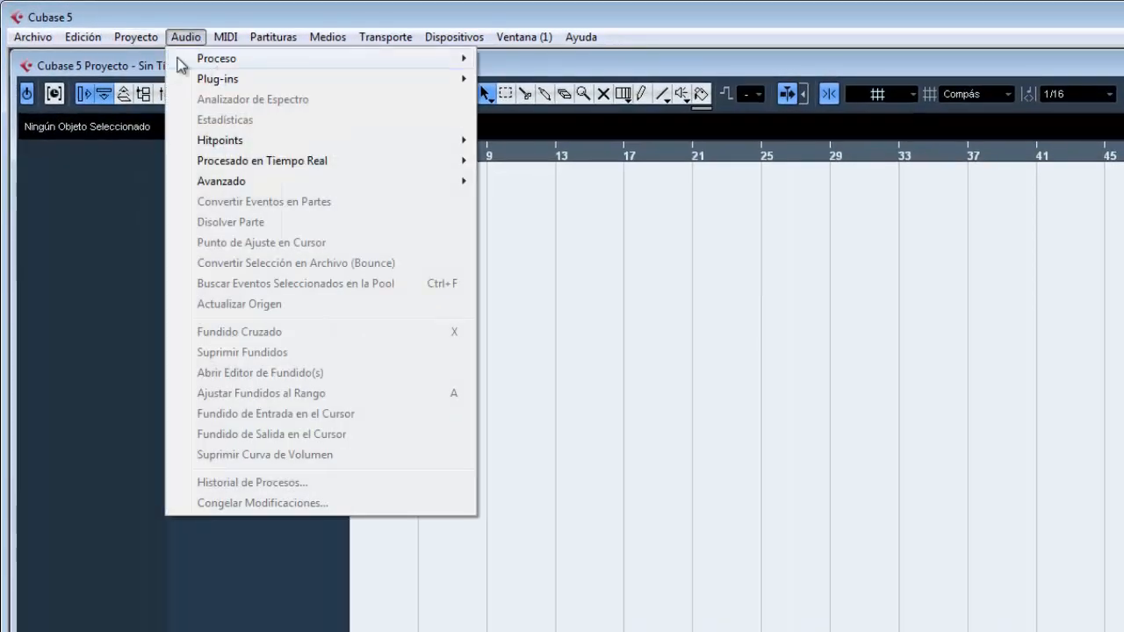
pyautogui.moveTo(132, 38)
pyautogui.moveTo(176, 60)
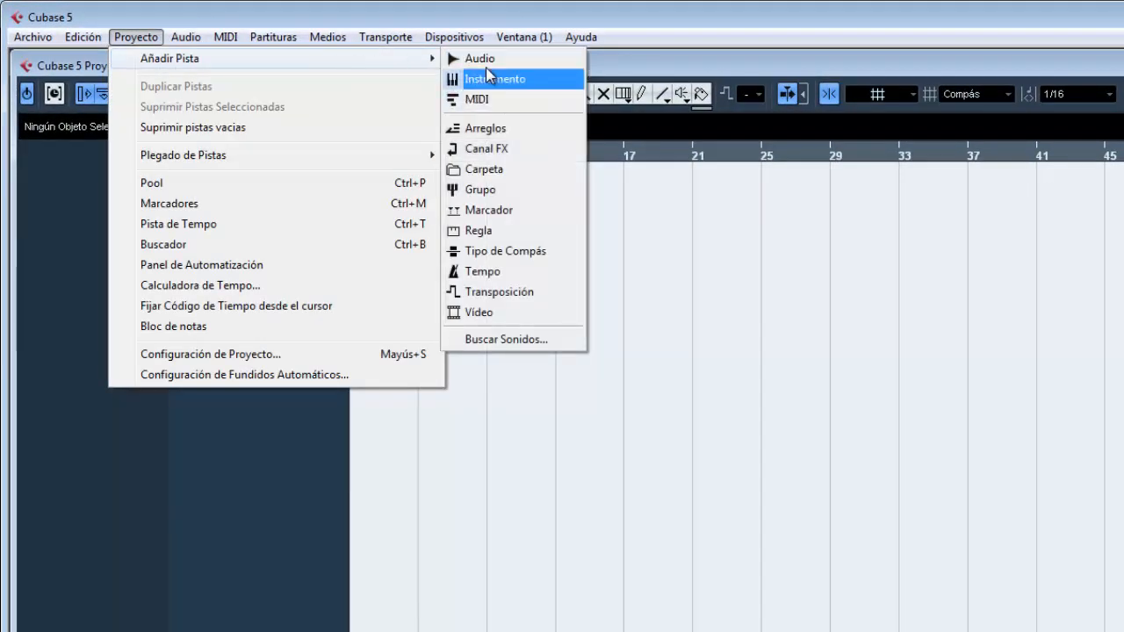
pyautogui.click(475, 57)
pyautogui.click(926, 580)
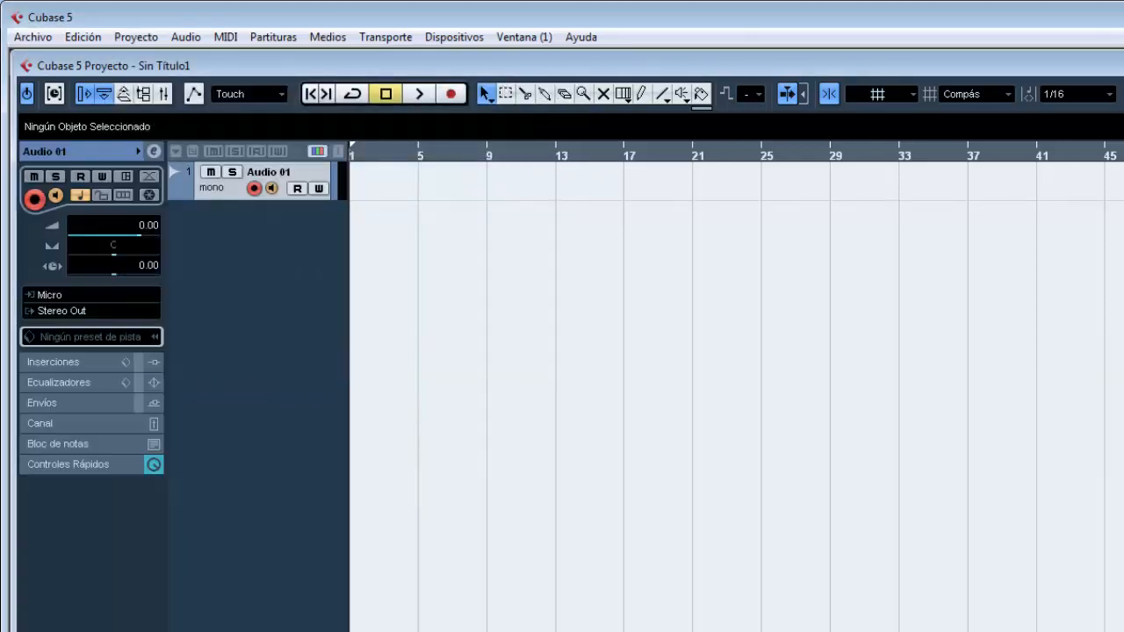
# - Add a second audio track with the stereo configuration
pyautogui.click(149, 39)
pyautogui.moveTo(264, 64)
pyautogui.click(481, 58)
pyautogui.click(866, 504)
pyautogui.click(883, 544)
pyautogui.click(931, 580)
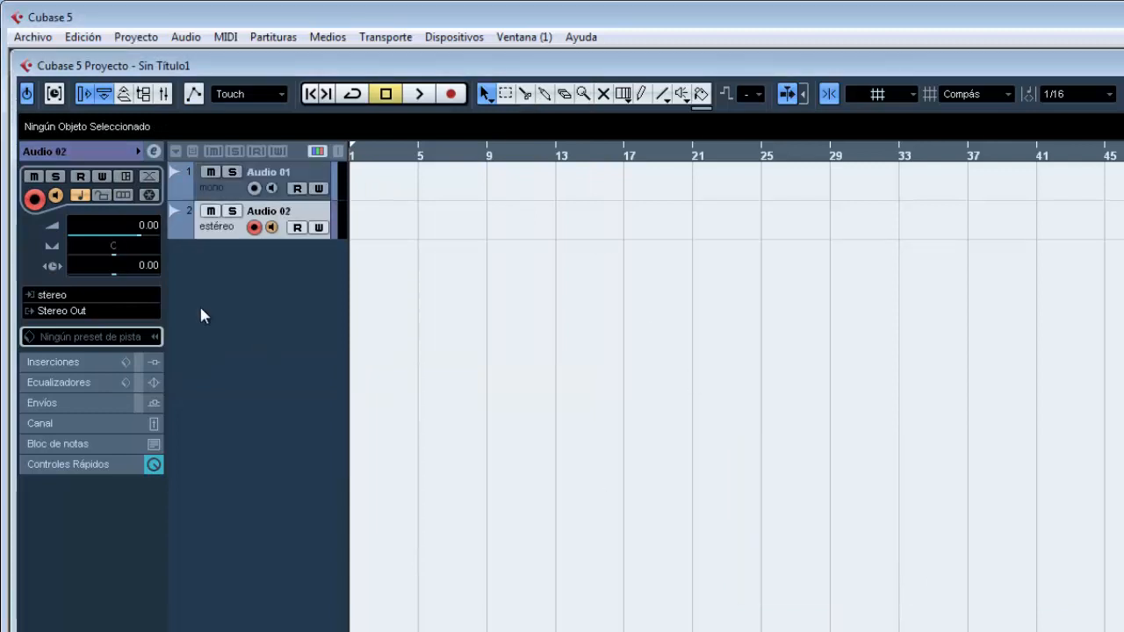
# - Select the mono Audio 01 track and set its routing to the Micro input and Stereo Out output
pyautogui.click(235, 192)
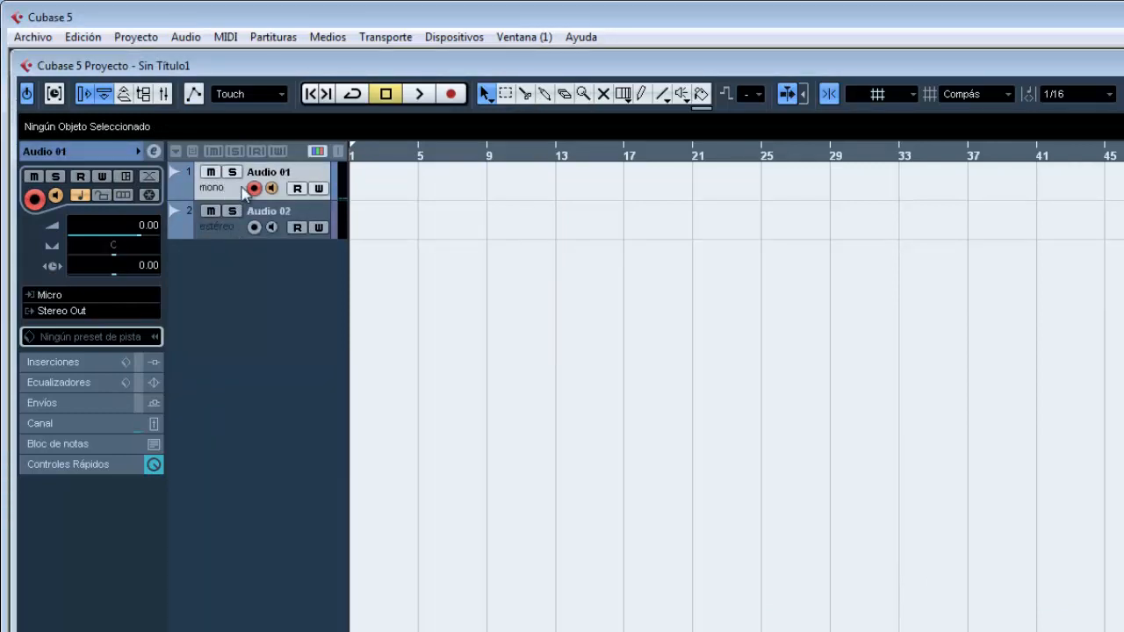
pyautogui.click(68, 313)
pyautogui.click(104, 360)
pyautogui.click(66, 298)
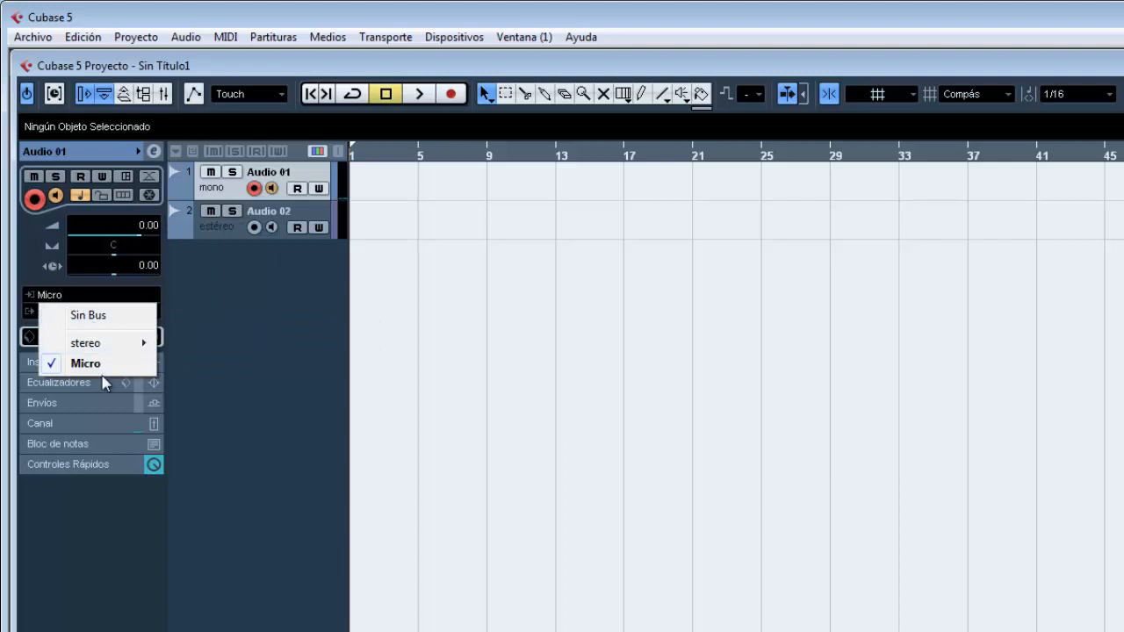
pyautogui.moveTo(105, 347)
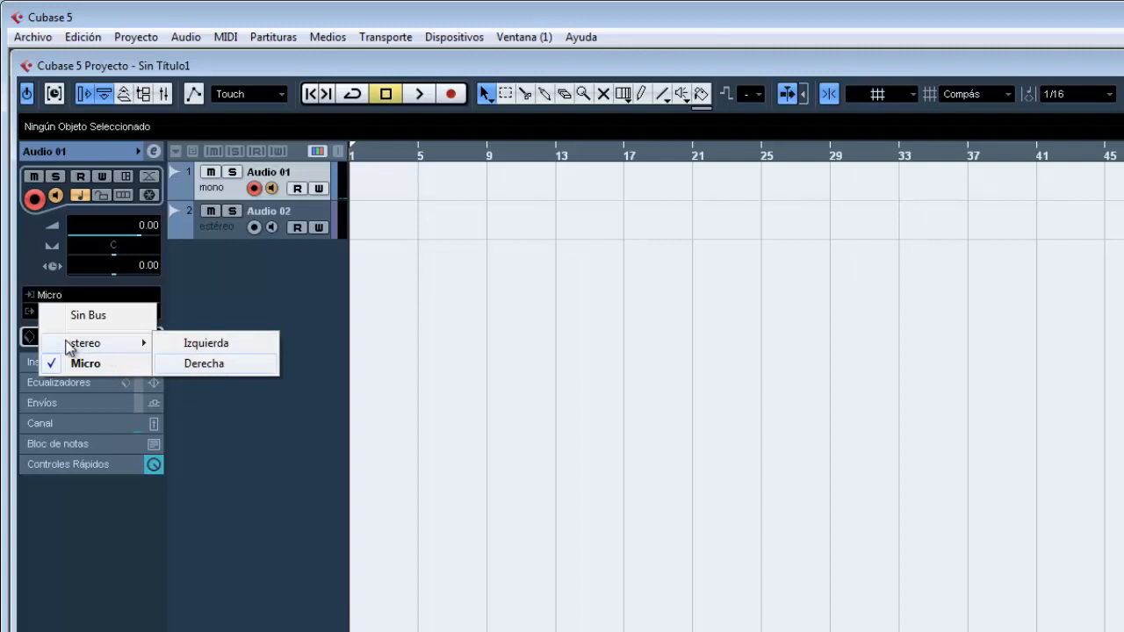
pyautogui.click(103, 368)
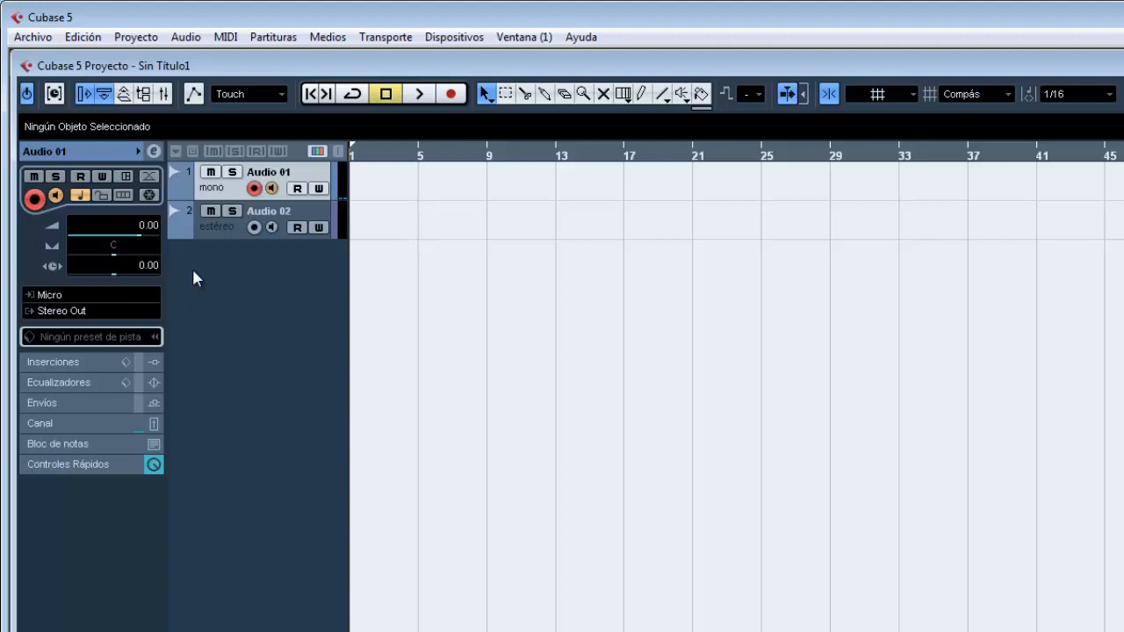
# - Show the mixer and choose Micro as the input of the Audio 01 channel
pyautogui.press('F3')
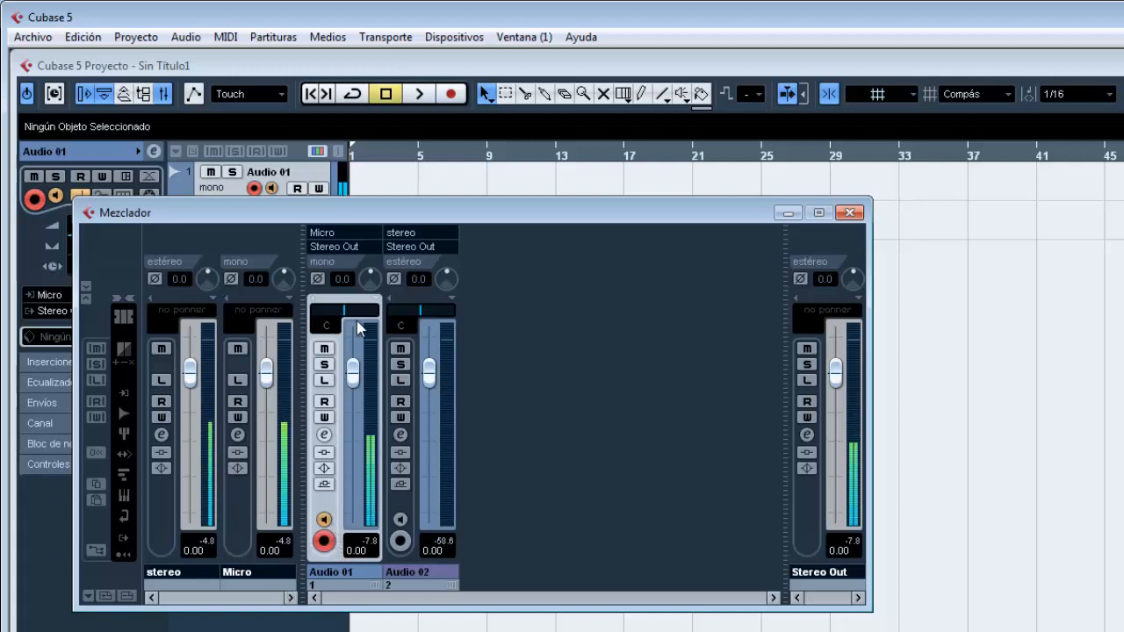
pyautogui.click(336, 232)
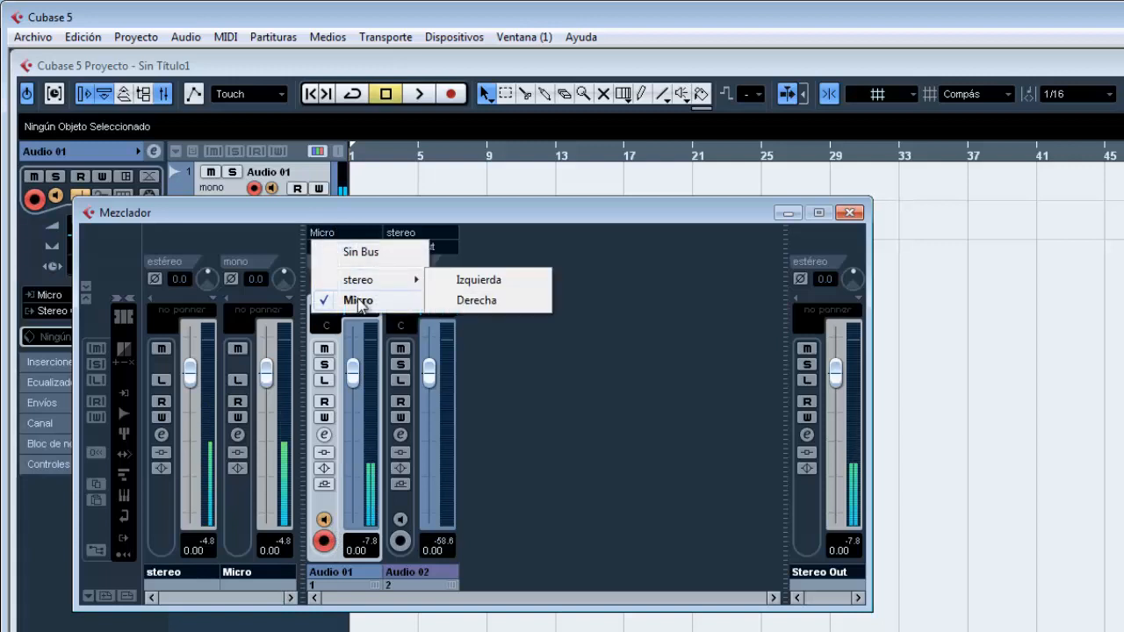
pyautogui.click(358, 299)
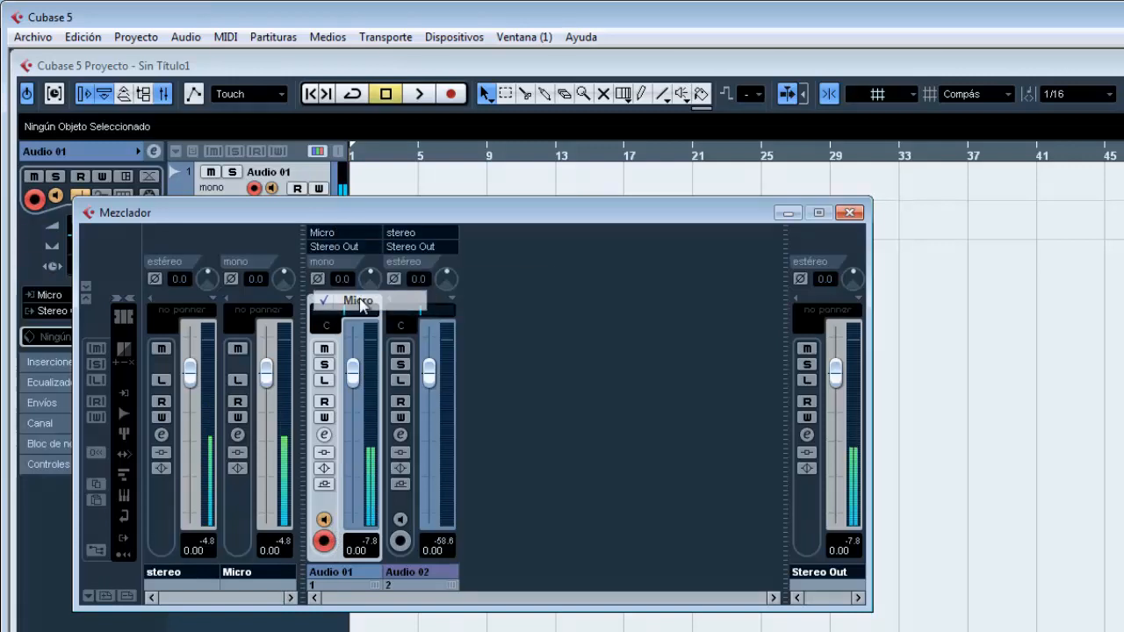
# - Try the Izquierda and Derecha channels of the stereo bus as the Audio 01 input
pyautogui.click(344, 233)
pyautogui.moveTo(386, 280)
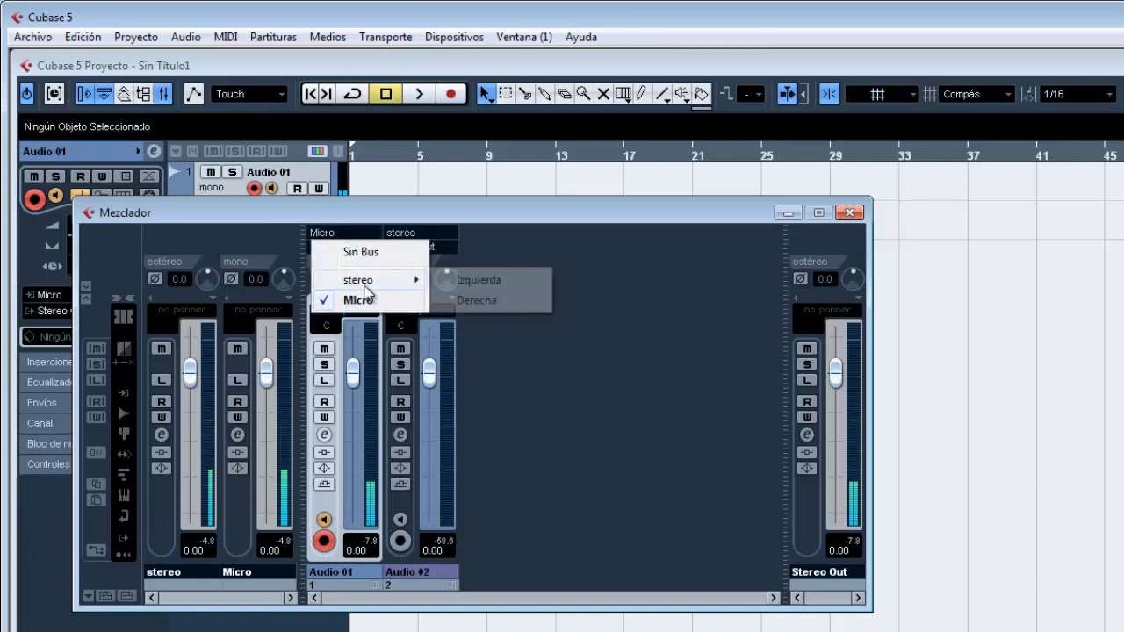
pyautogui.click(498, 280)
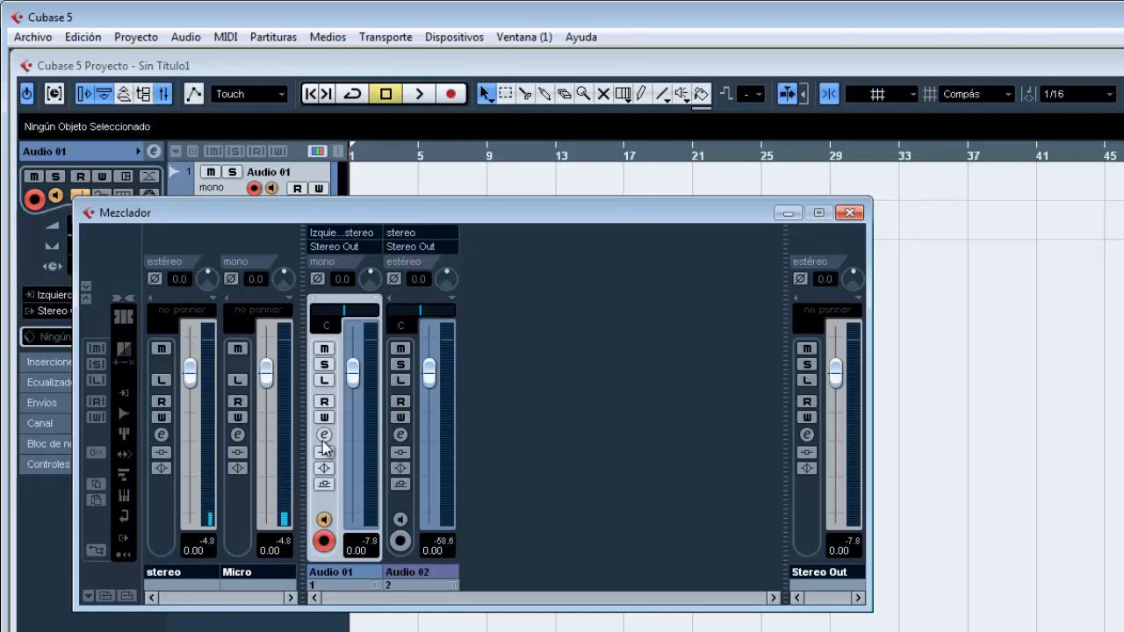
pyautogui.click(345, 235)
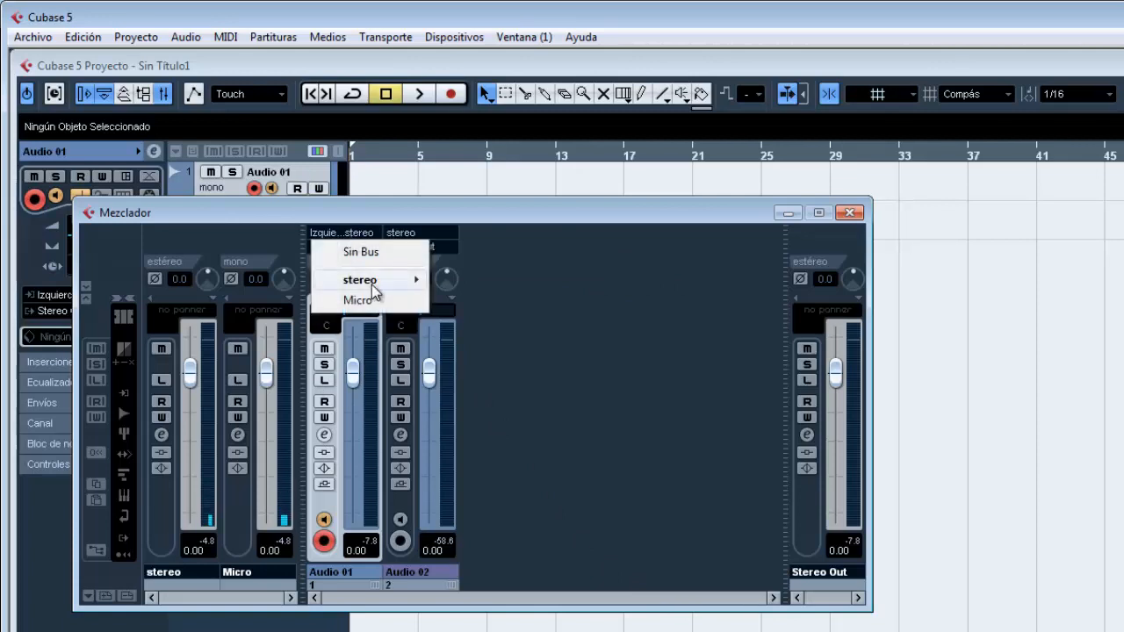
pyautogui.moveTo(372, 287)
pyautogui.click(495, 301)
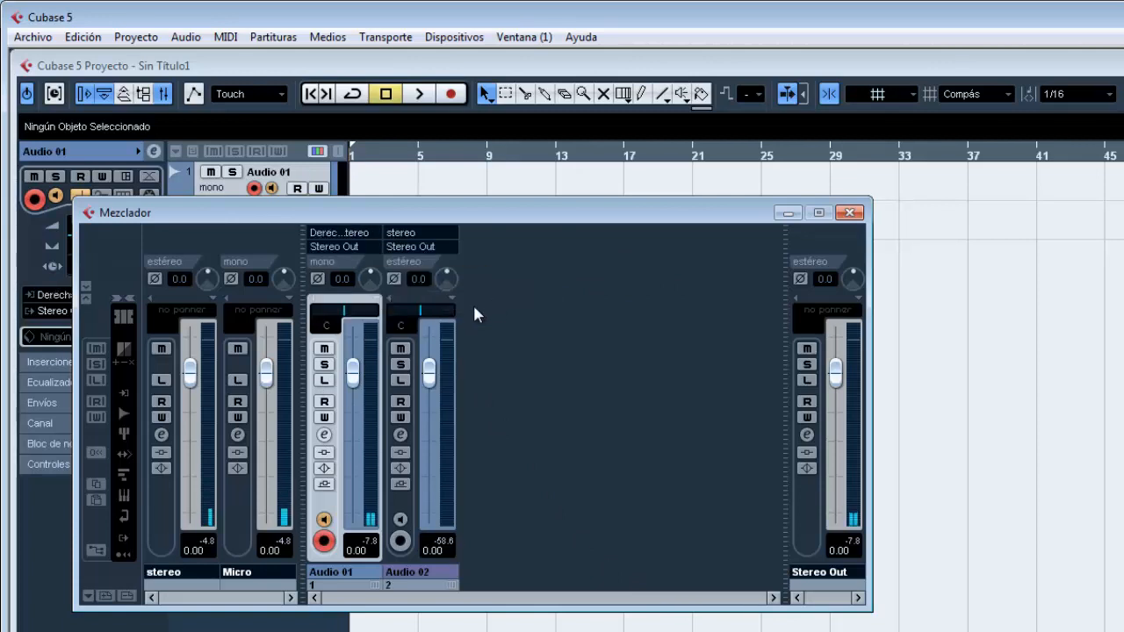
# - Set the Audio 01 channel's input back to the Micro bus and close the mixer
pyautogui.click(343, 235)
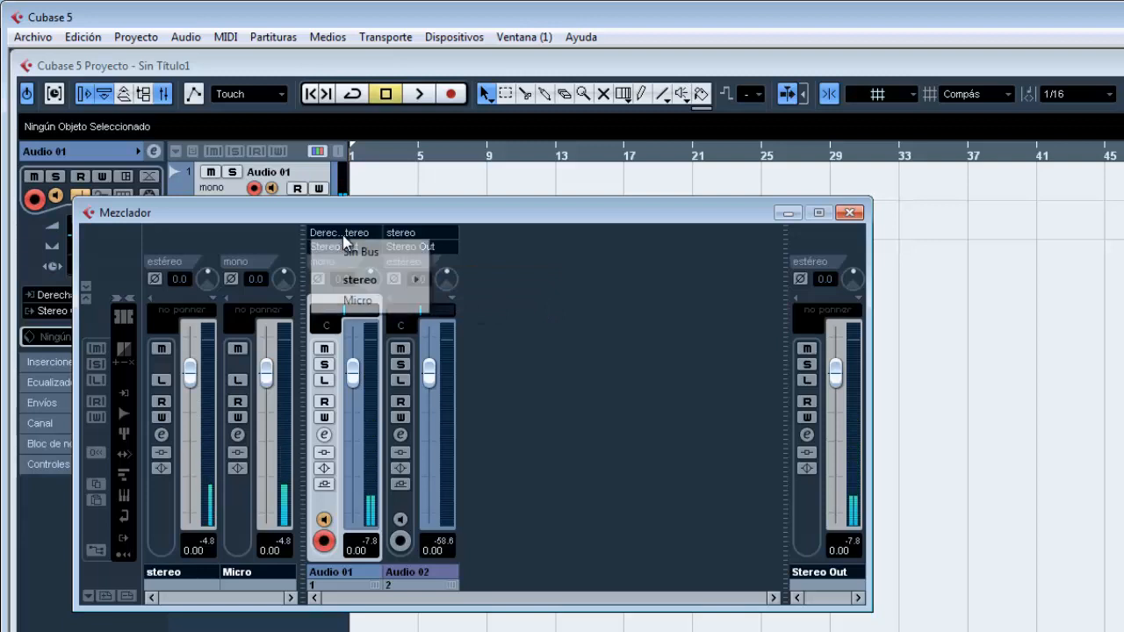
pyautogui.click(347, 299)
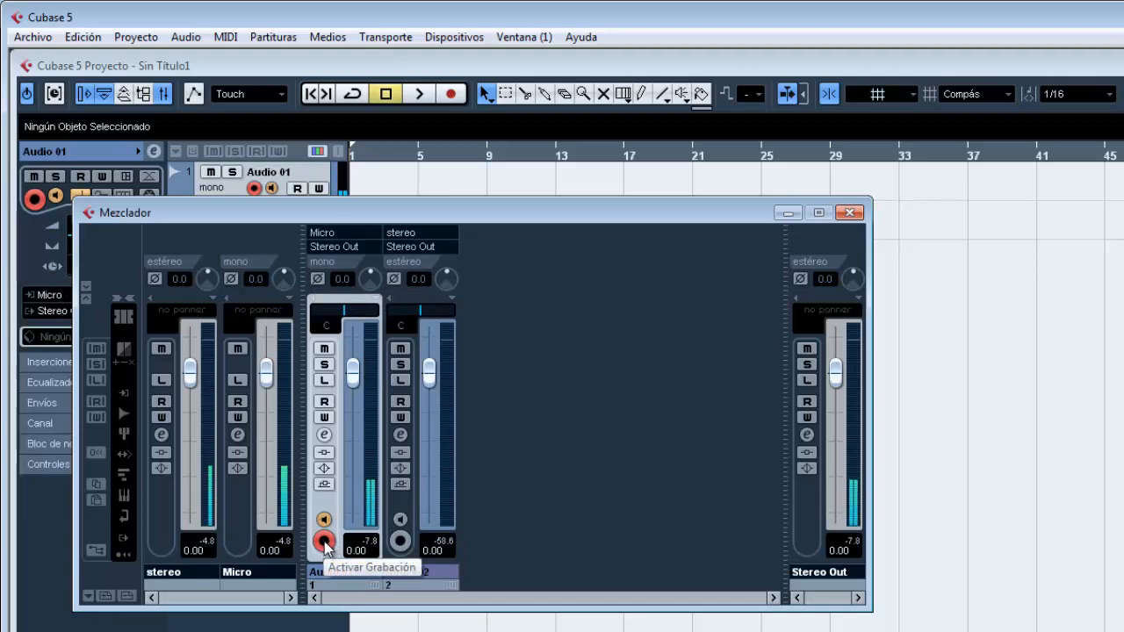
pyautogui.click(849, 212)
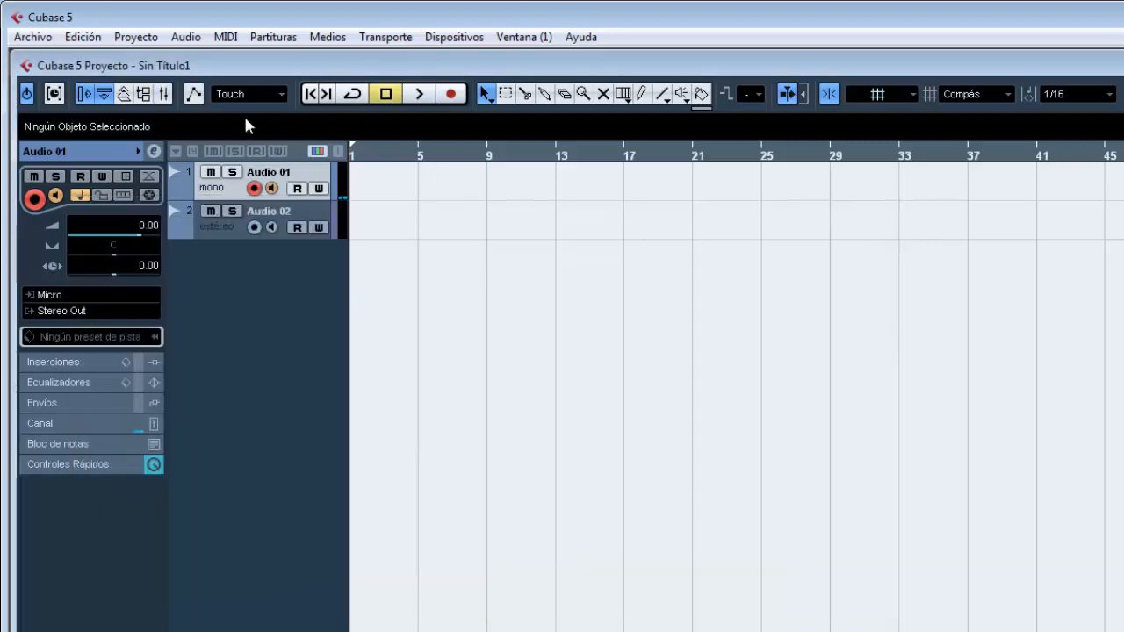
# - Review the ASIO driver choice of the VST Audio System and the ASIO4ALL v2 ports in the device setup
pyautogui.click(442, 35)
pyautogui.click(561, 492)
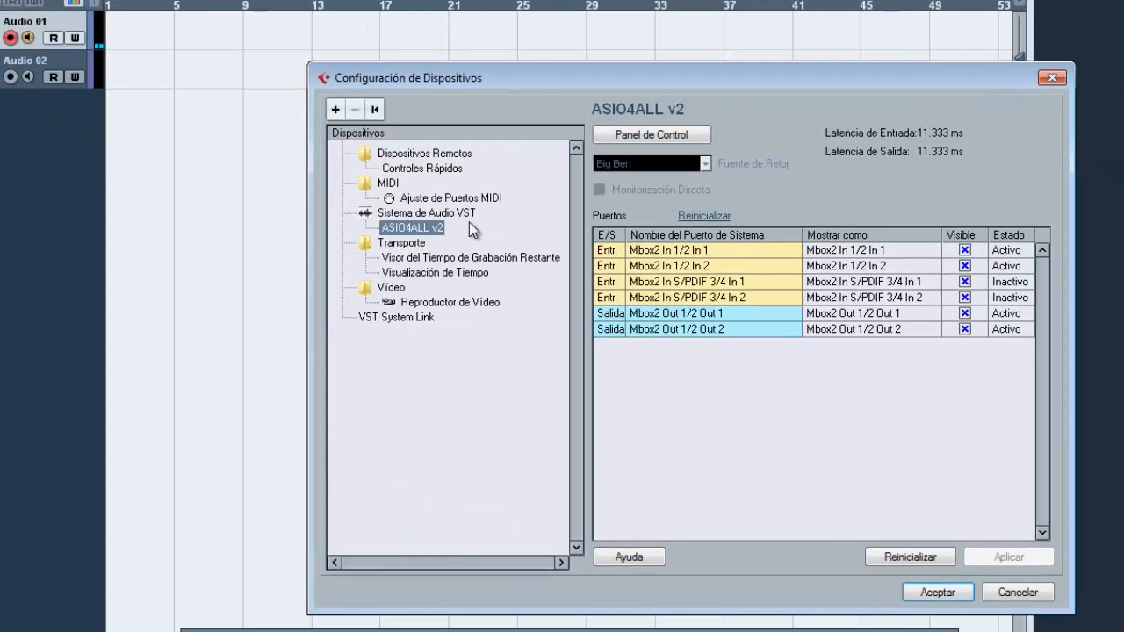
pyautogui.click(427, 213)
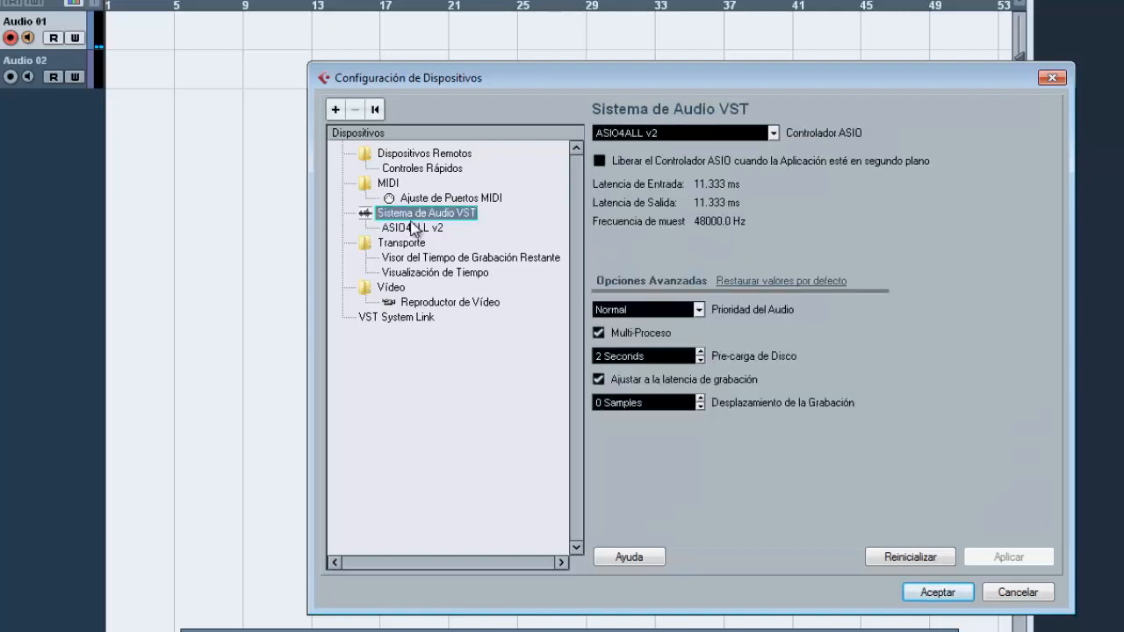
pyautogui.click(666, 138)
pyautogui.click(891, 138)
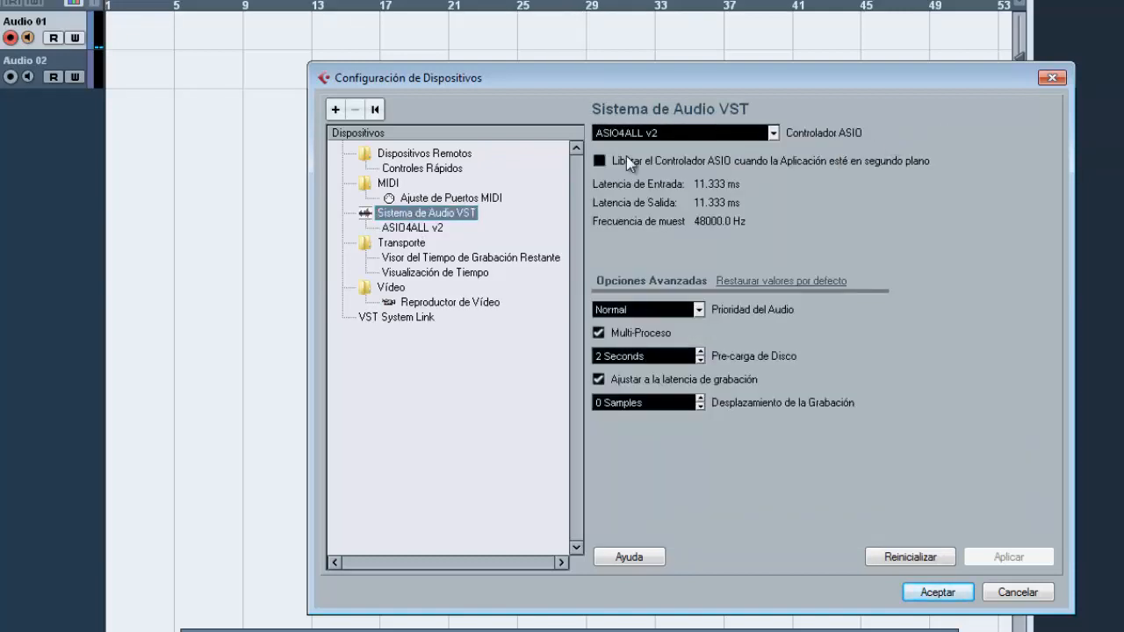
pyautogui.click(414, 230)
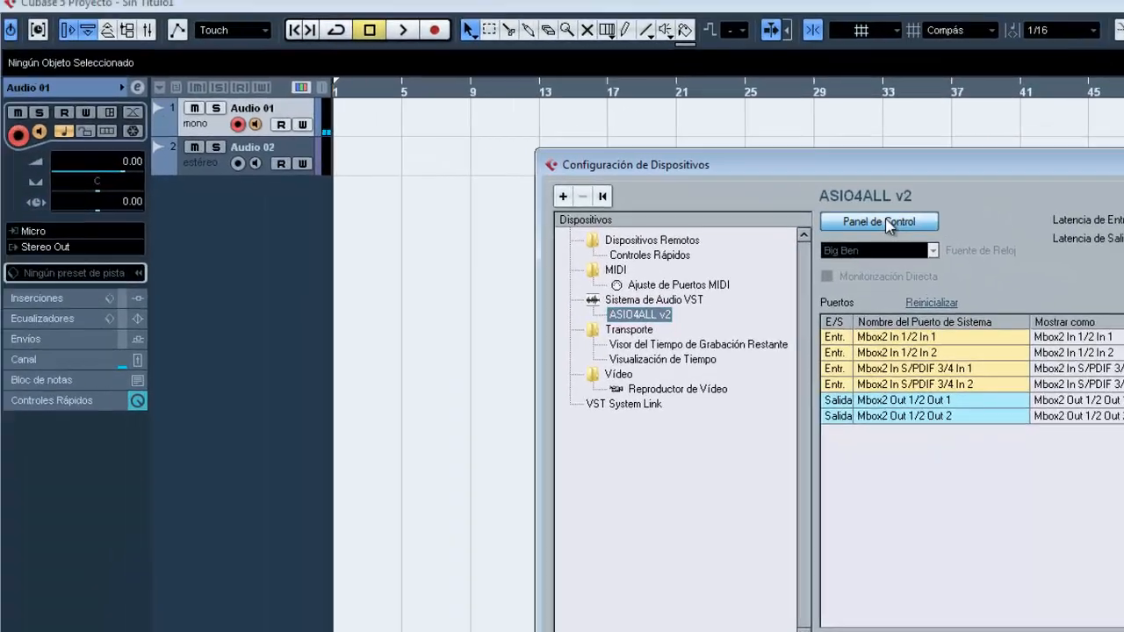
# - Examine the ASIO4ALL buffer size, device list and Mbox2 In 1/2 In options, and close the control panel and device setup
pyautogui.click(652, 135)
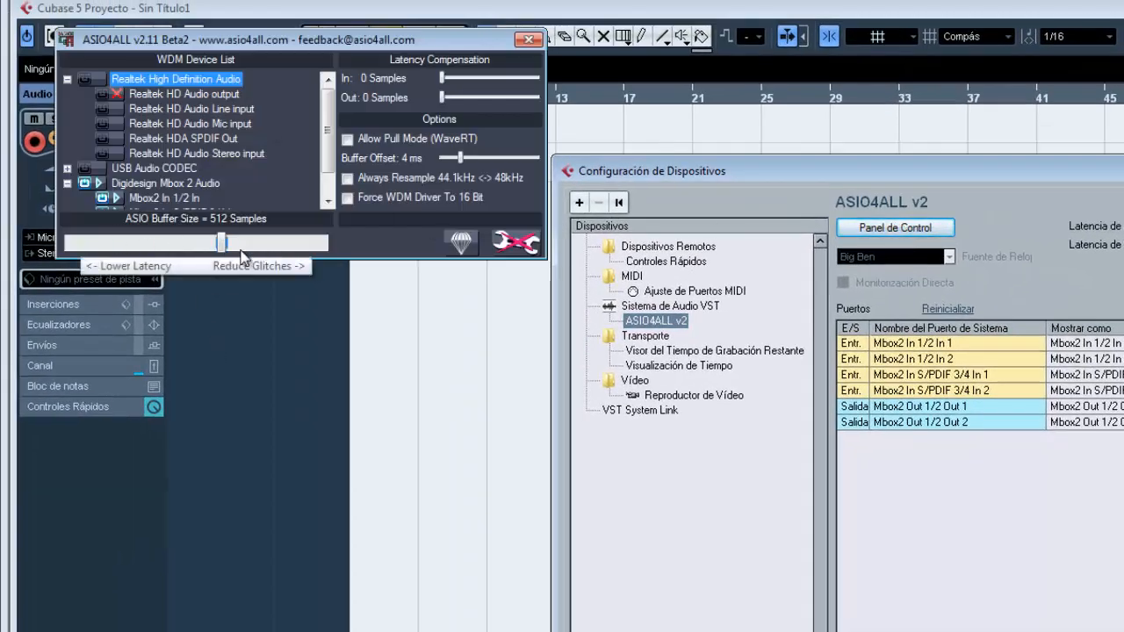
pyautogui.click(531, 250)
pyautogui.click(526, 246)
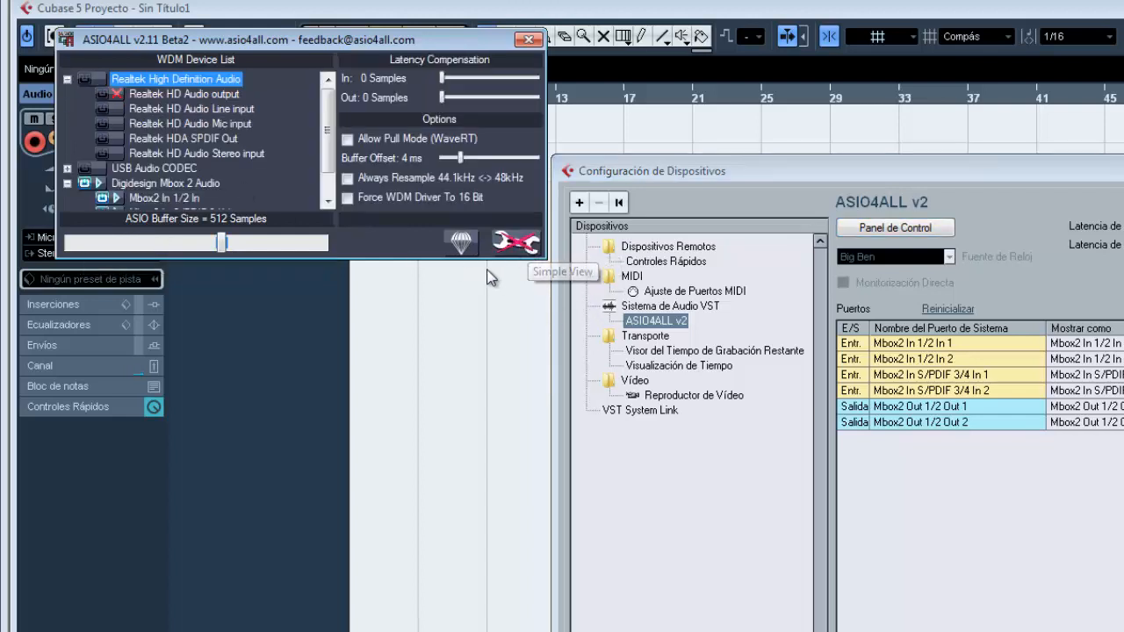
pyautogui.scroll(-1, 176, 140)
pyautogui.scroll(1, 132, 137)
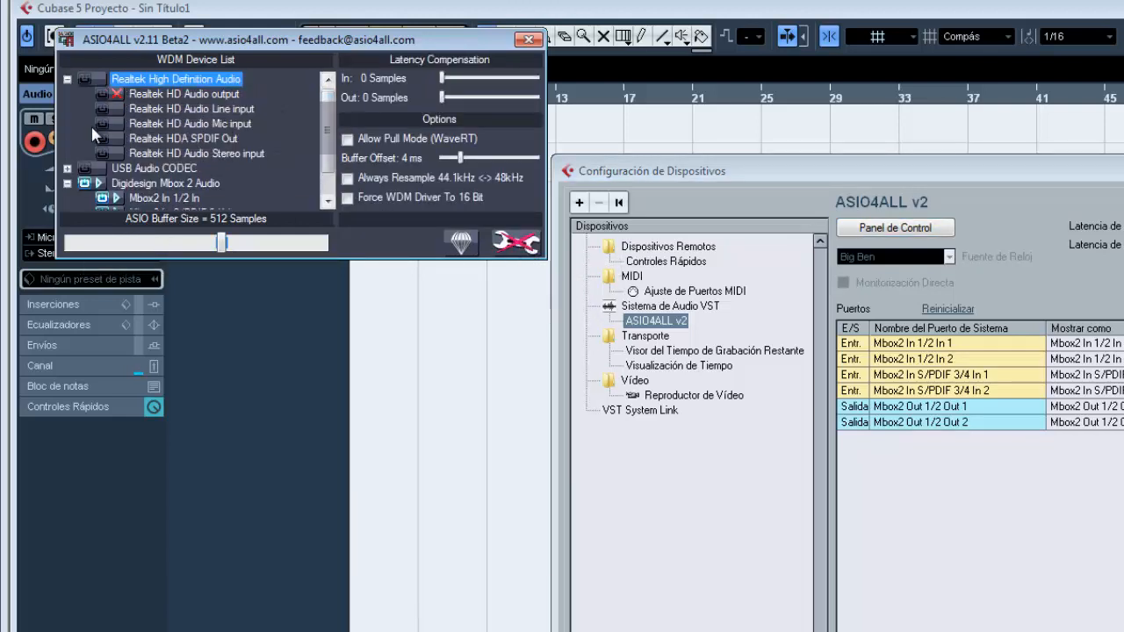
pyautogui.moveTo(329, 109)
pyautogui.mouseDown()
pyautogui.moveTo(330, 138)
pyautogui.moveTo(328, 108)
pyautogui.mouseUp()
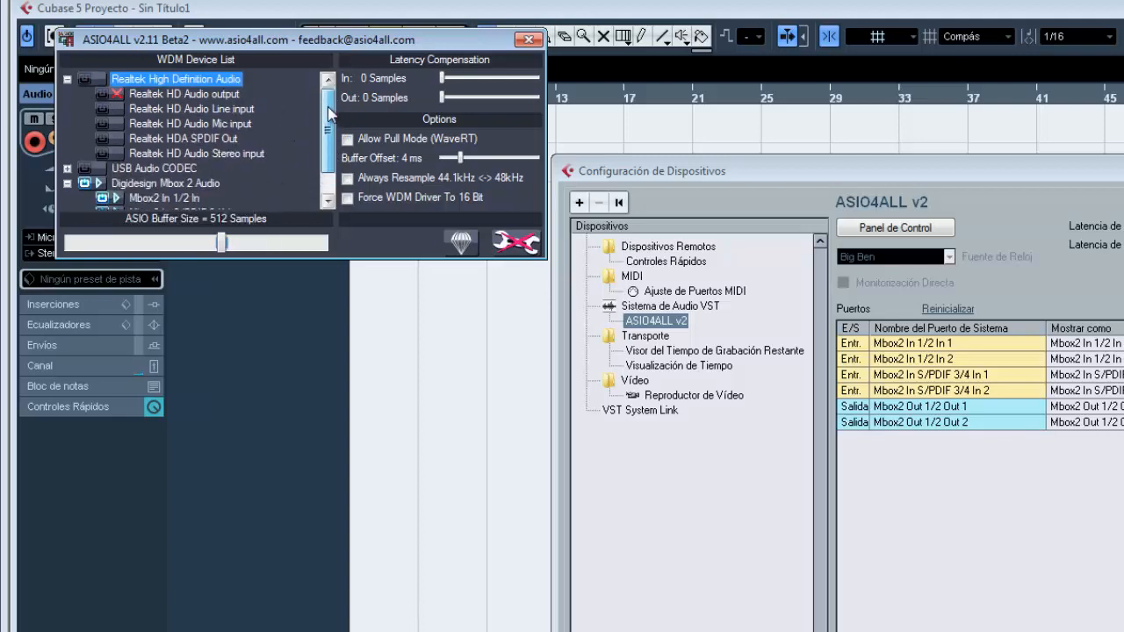
pyautogui.scroll(-1, 123, 171)
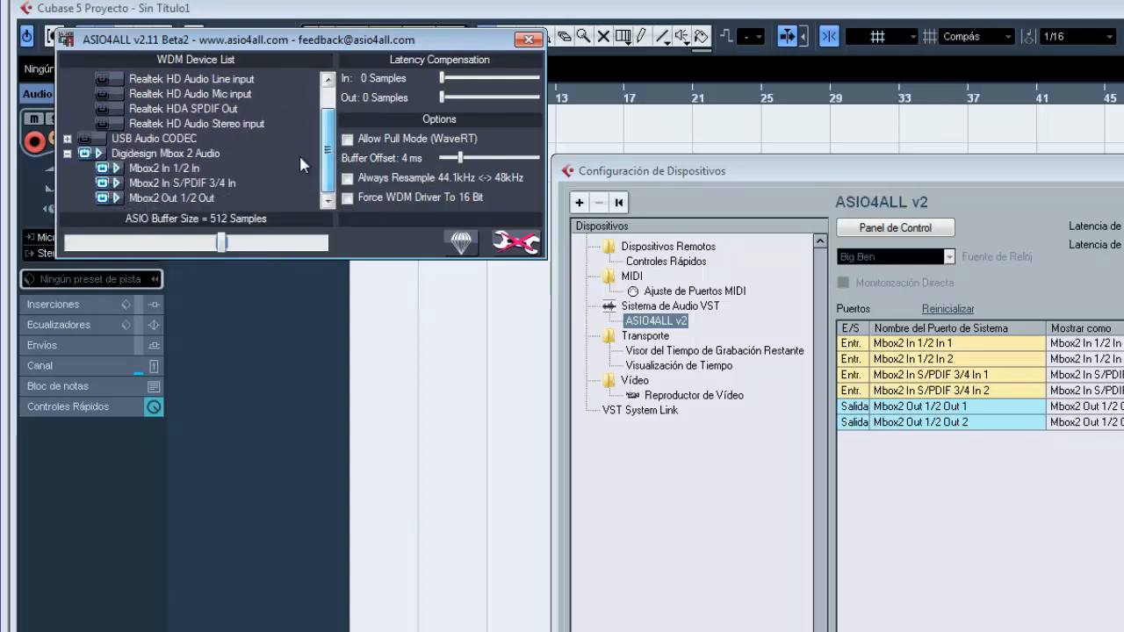
pyautogui.click(132, 169)
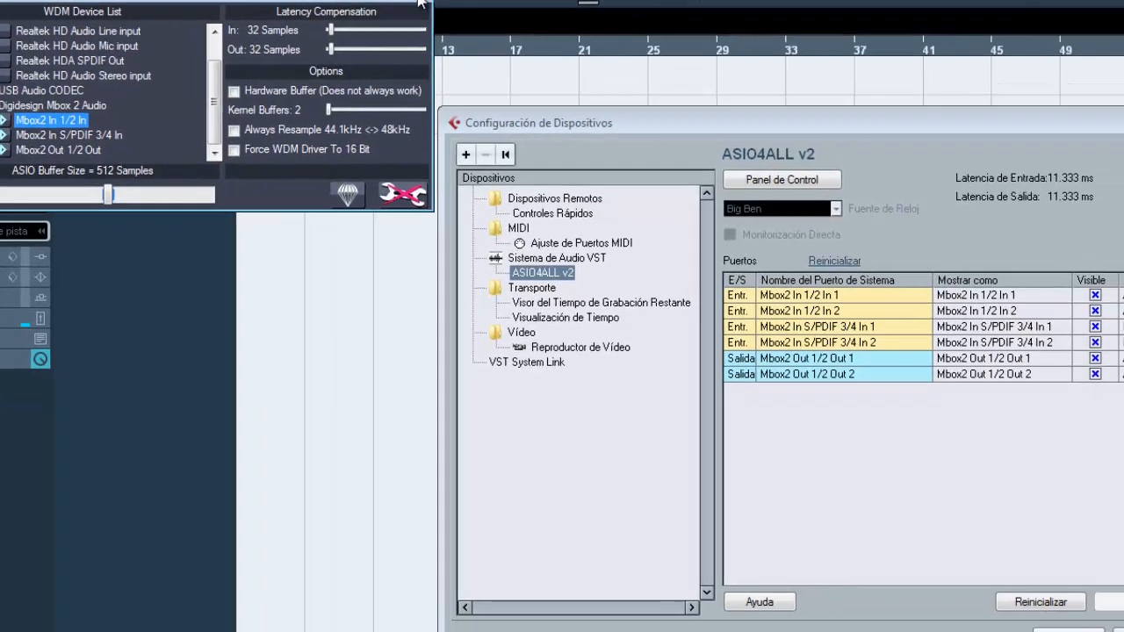
pyautogui.click(529, 39)
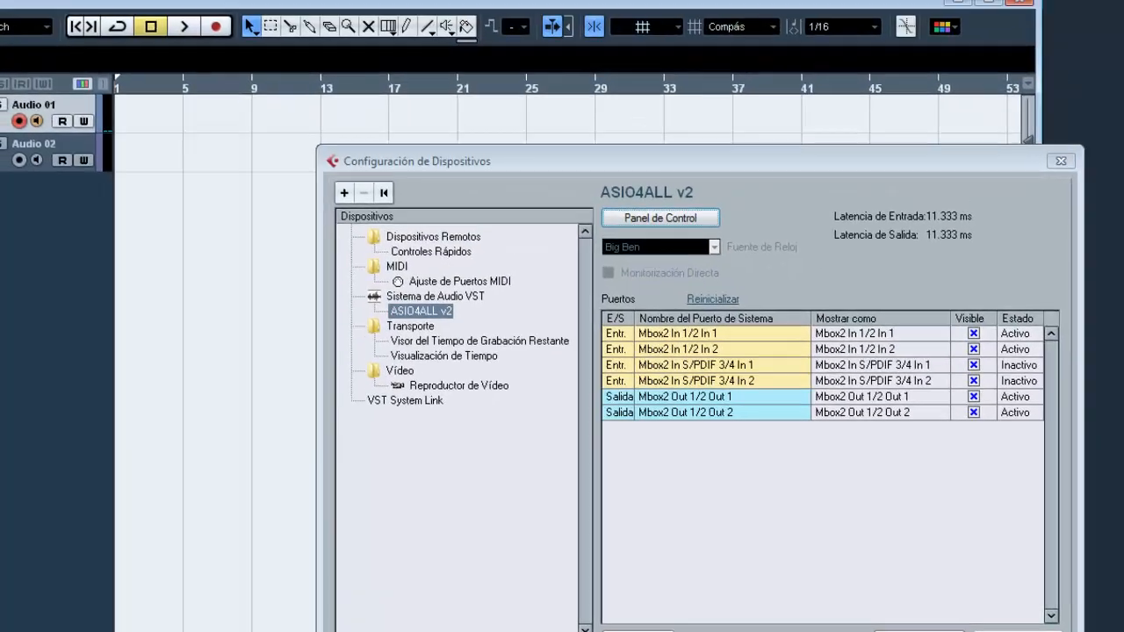
pyautogui.click(920, 575)
# - Open the VST Connections and compare the buses listed under Entradas and Salidas
pyautogui.click(237, 37)
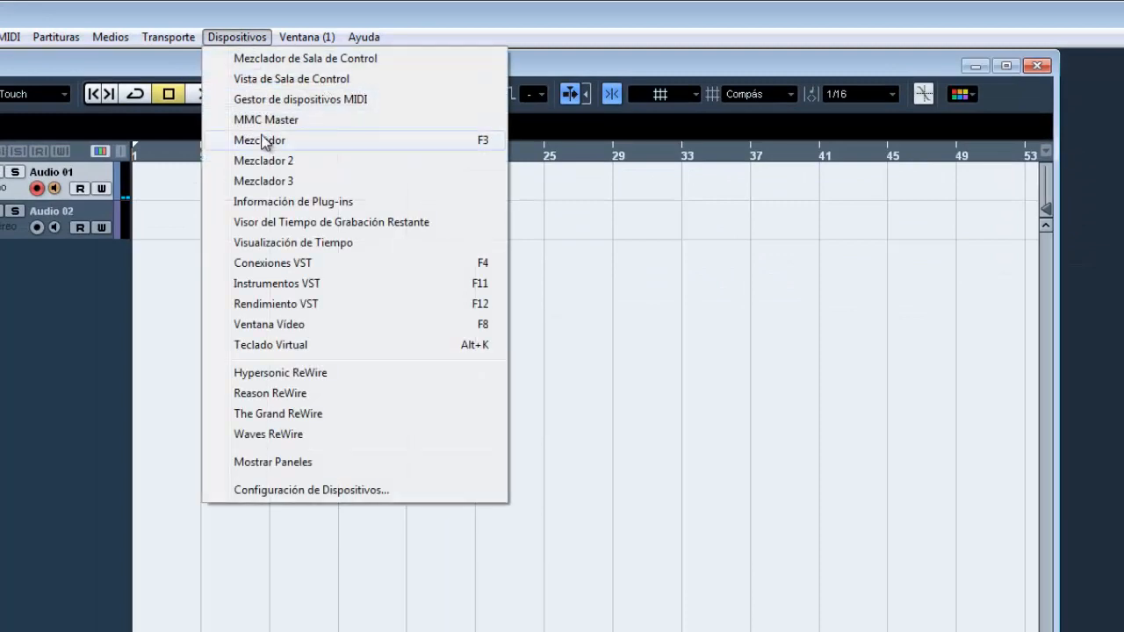
pyautogui.click(263, 259)
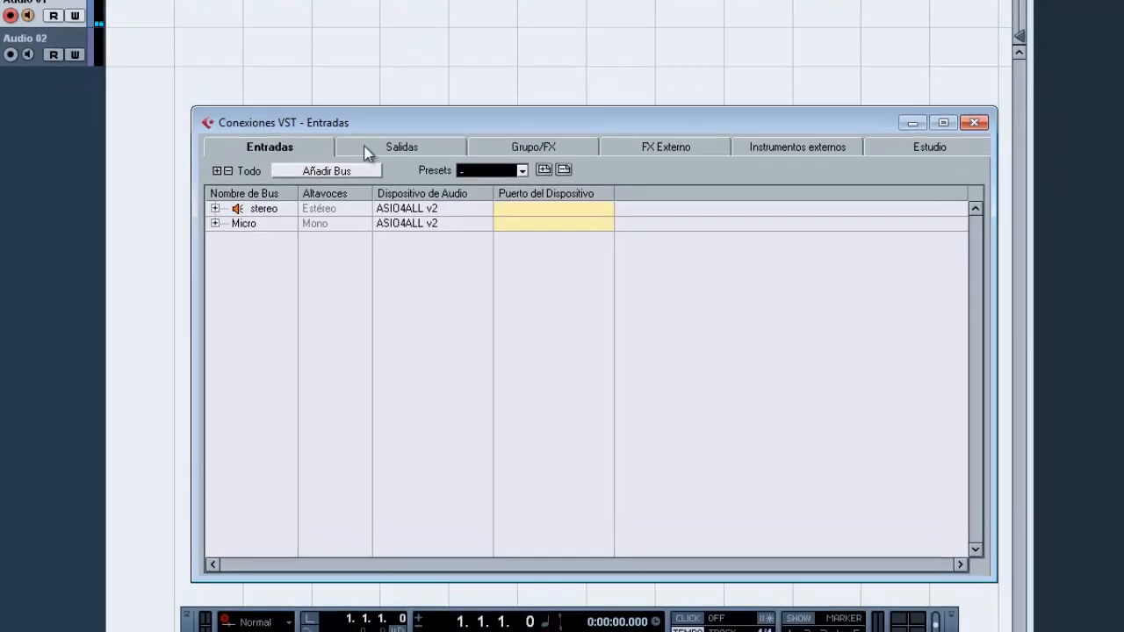
pyautogui.click(394, 144)
pyautogui.click(263, 149)
pyautogui.click(420, 147)
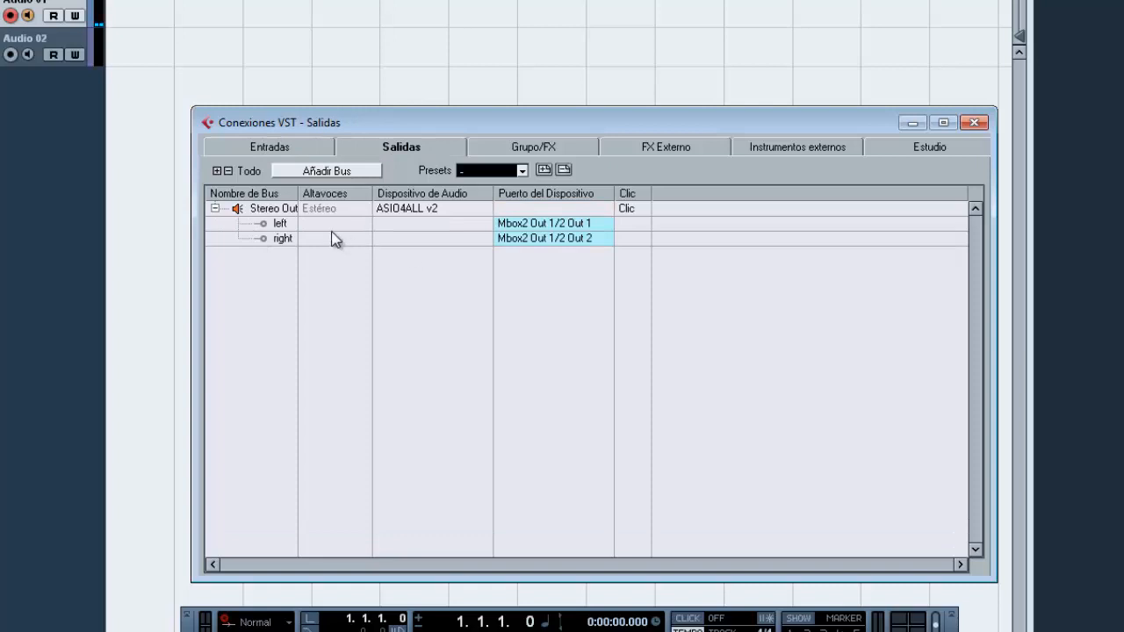
# - Assign Mbox2 Out 1/2 Out 1 to the left channel and Mbox2 Out 1/2 Out 2 to the right channel of the Stereo Out bus
pyautogui.click(555, 225)
pyautogui.click(565, 273)
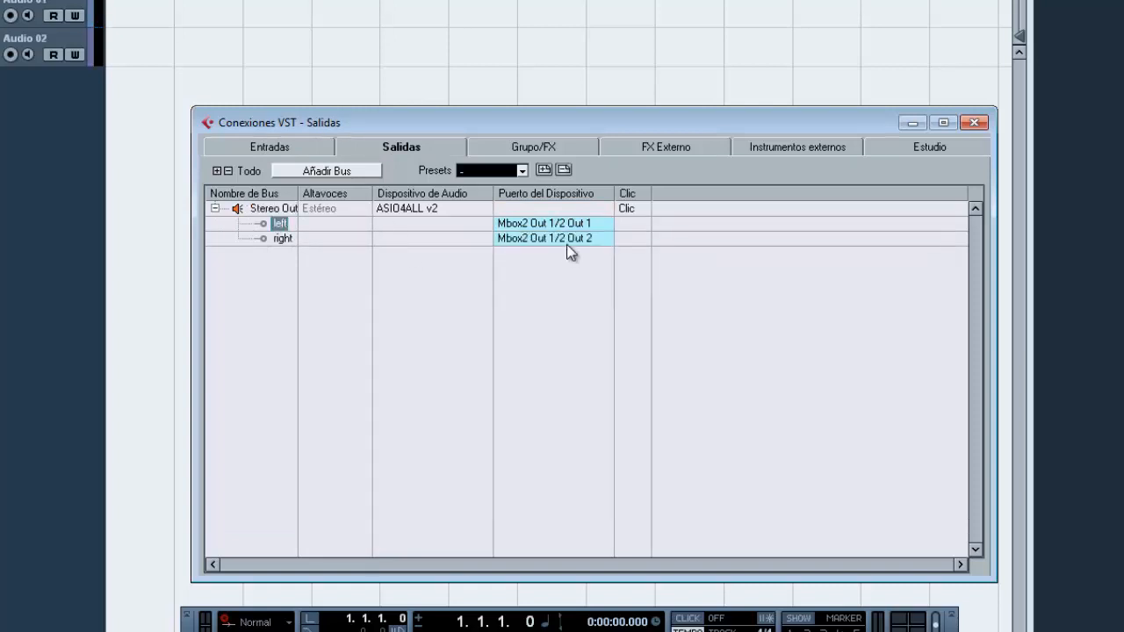
pyautogui.click(566, 242)
pyautogui.click(577, 304)
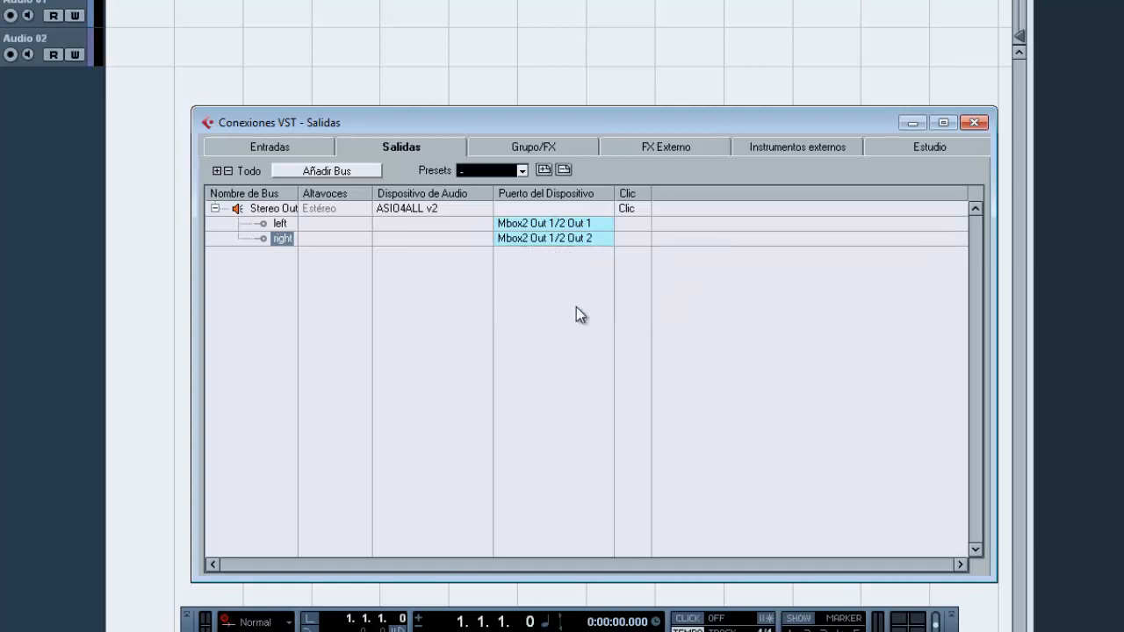
pyautogui.click(537, 223)
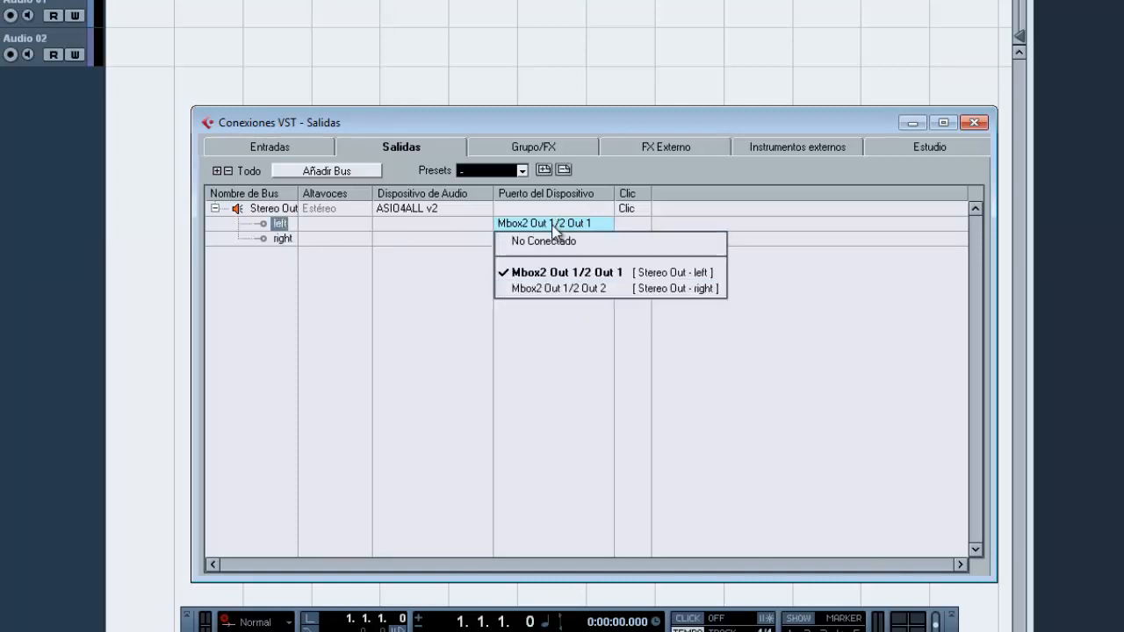
pyautogui.click(557, 222)
pyautogui.click(557, 225)
pyautogui.click(562, 270)
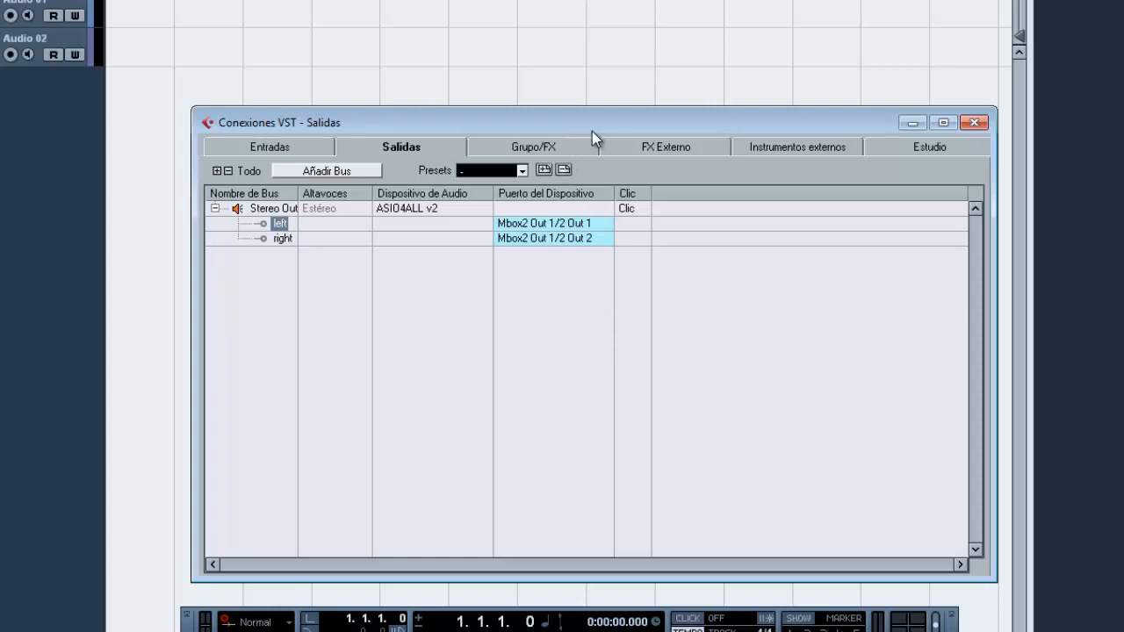
# - Show the channel ports of the stereo and Micro input buses and select the stereo bus
pyautogui.click(266, 148)
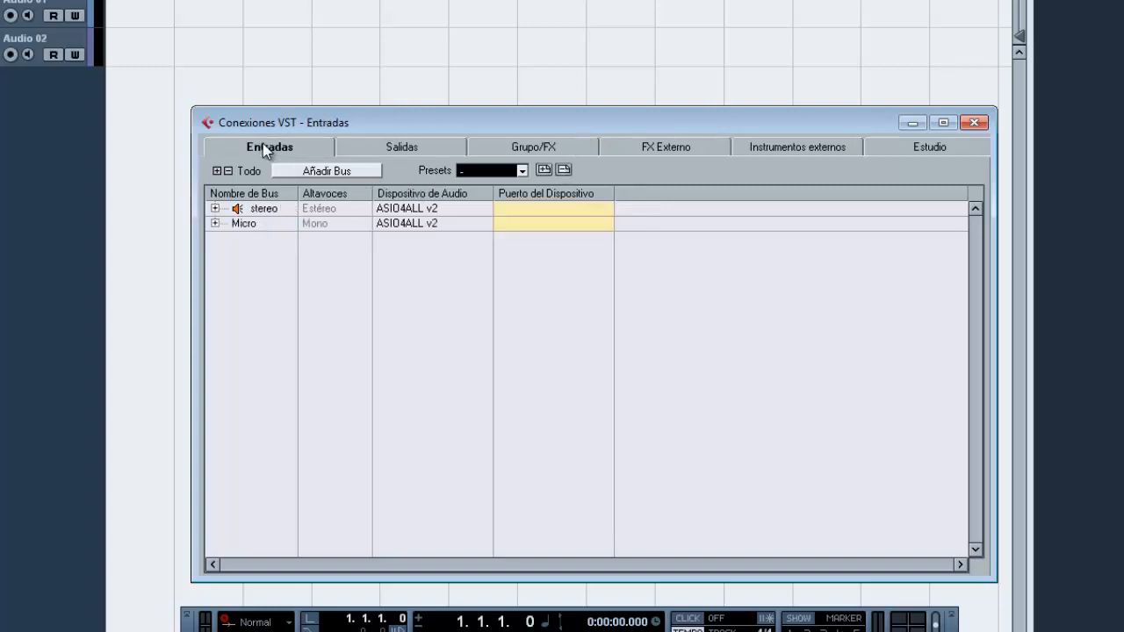
pyautogui.click(215, 208)
pyautogui.click(215, 253)
pyautogui.doubleClick(252, 209)
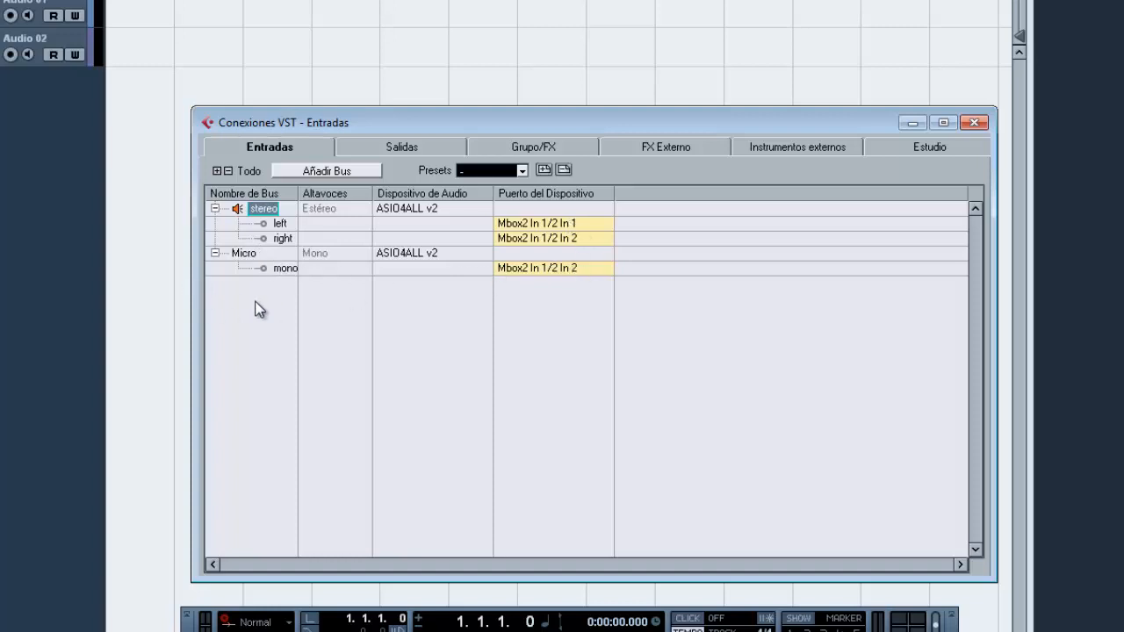
# - Add one Estéreo input bus, recheck the output buses and close the VST Connections
pyautogui.click(327, 171)
pyautogui.click(586, 325)
pyautogui.click(605, 368)
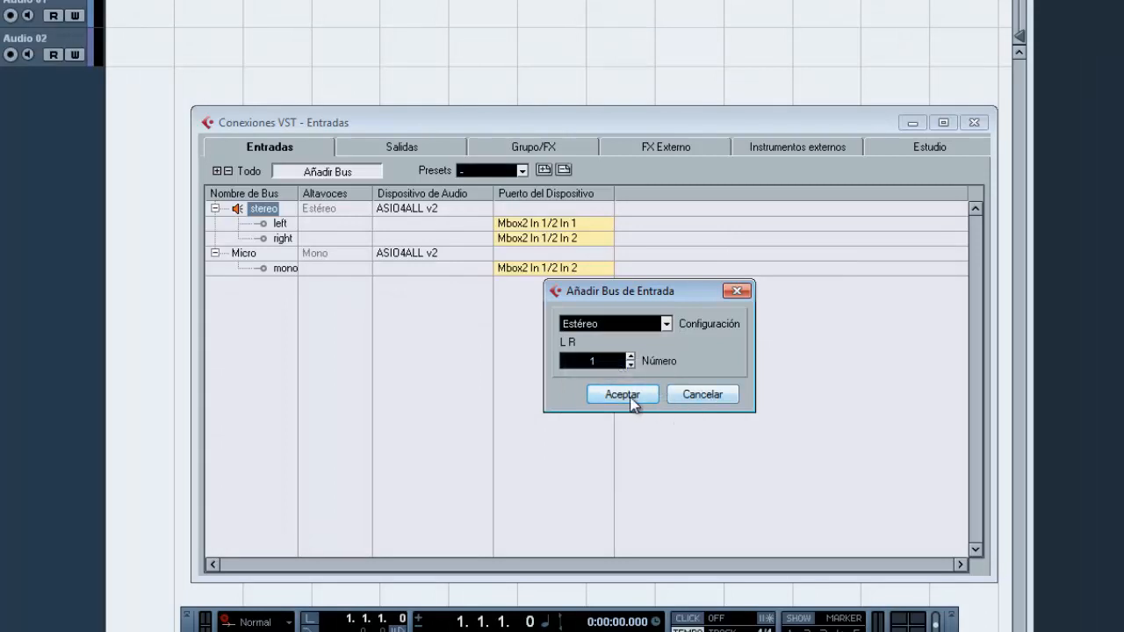
pyautogui.click(622, 395)
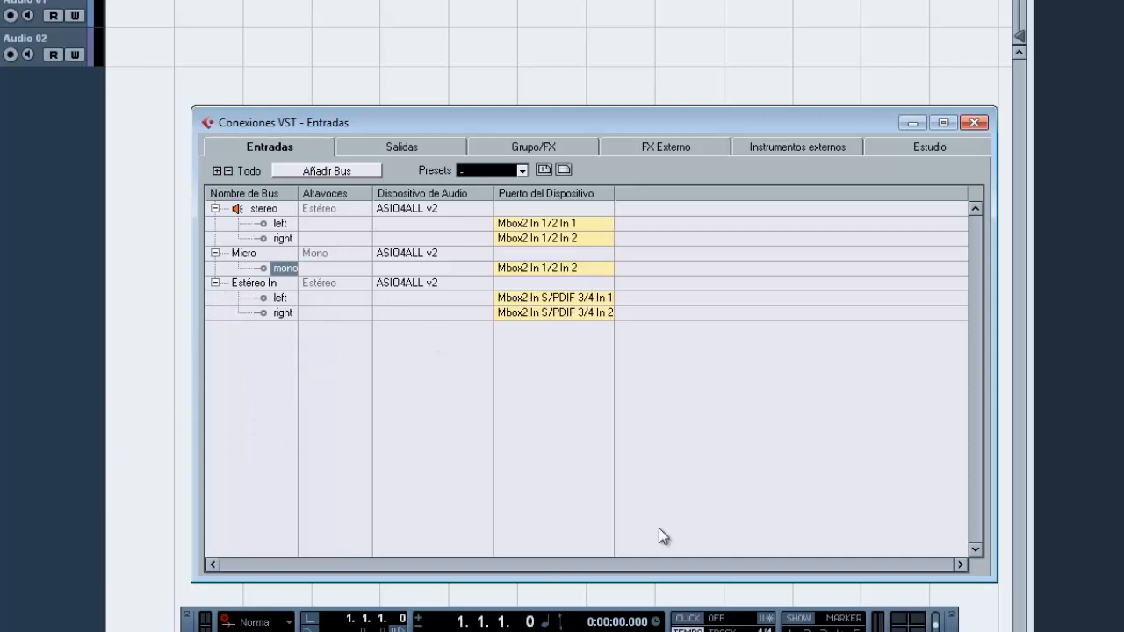
pyautogui.click(389, 147)
pyautogui.click(287, 149)
pyautogui.click(974, 122)
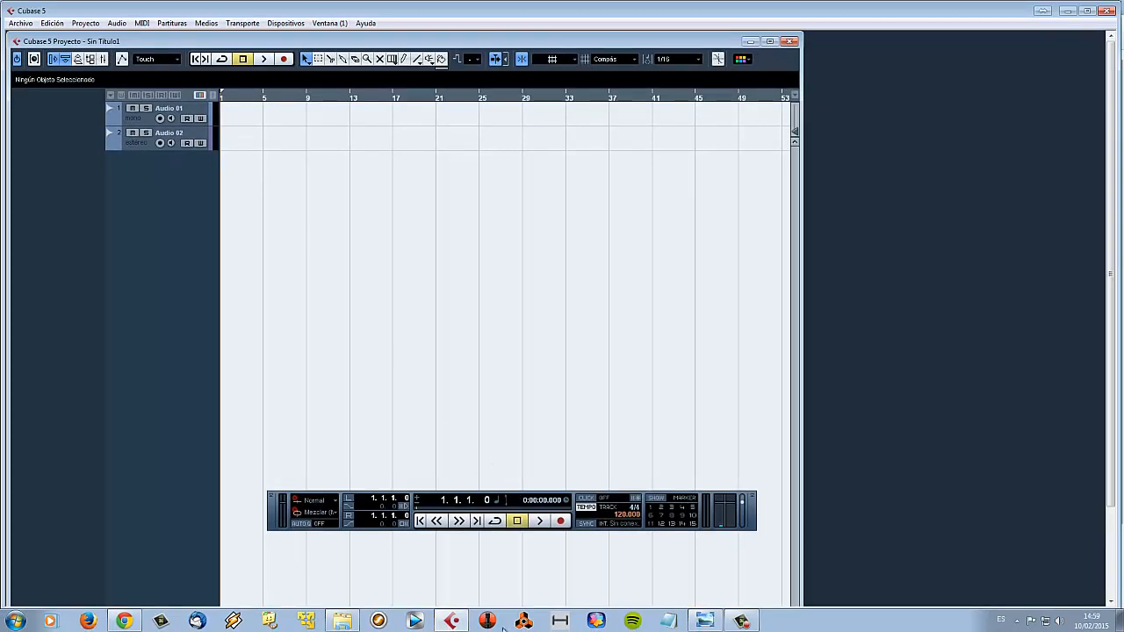
# - Switch to Windows Photo Viewer, browse the pictures from 12.png to 16.png, and return to Cubase 5
pyautogui.click(705, 622)
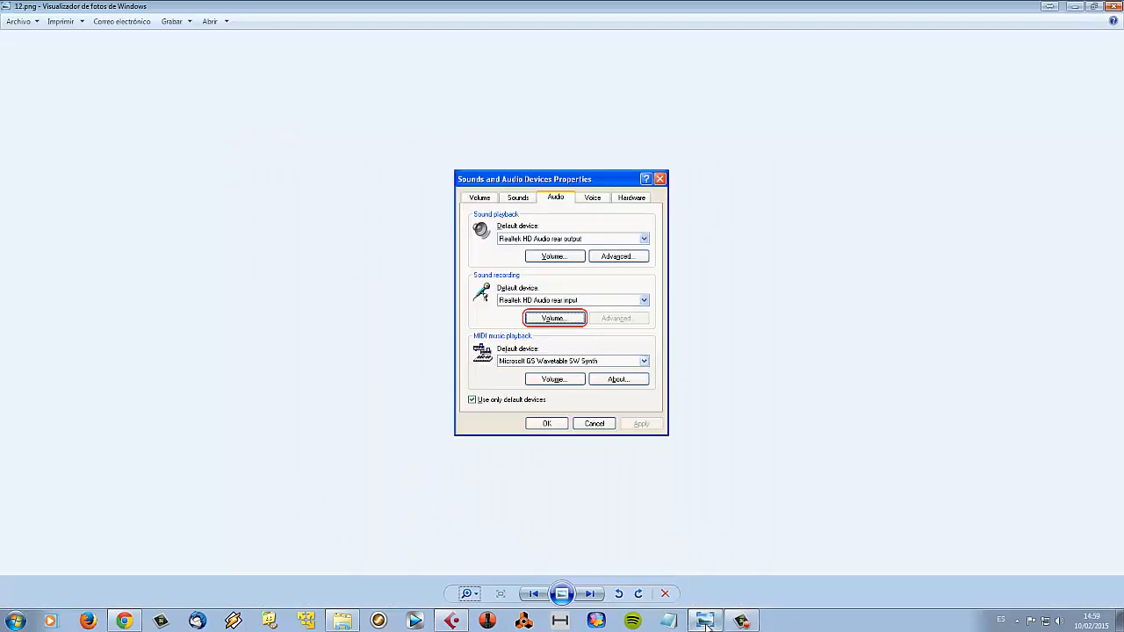
pyautogui.press('Right')
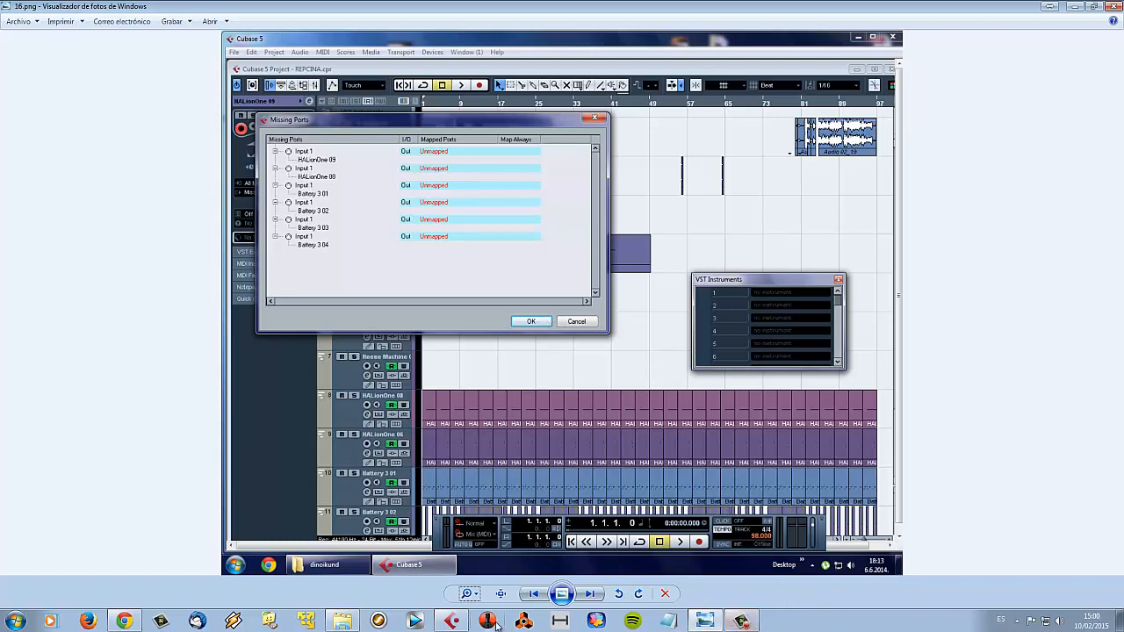
pyautogui.click(451, 621)
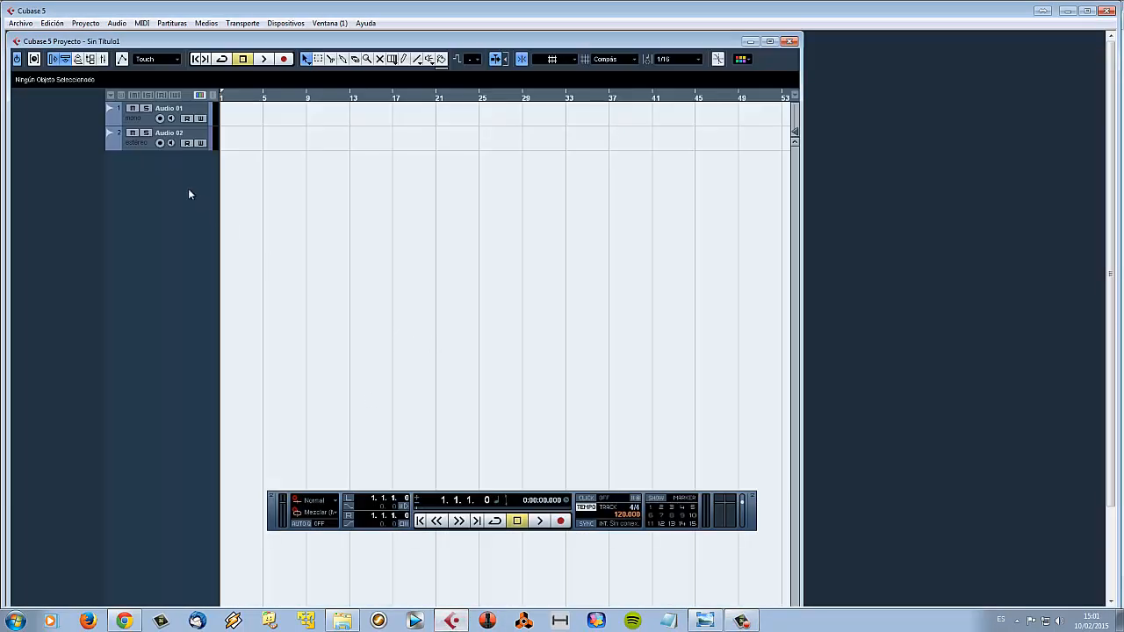
# - Open the ASIO4ALL v2 control panel from the device setup and examine the Mbox 2 and Realtek entries in the WDM device list
pyautogui.click(285, 23)
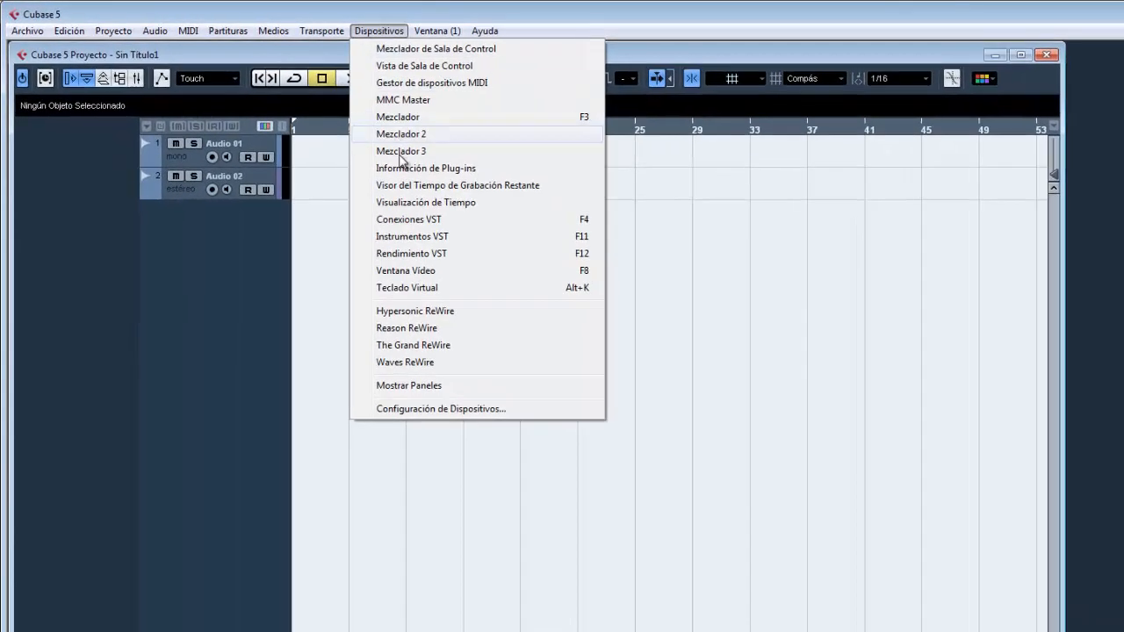
pyautogui.click(466, 410)
pyautogui.click(743, 237)
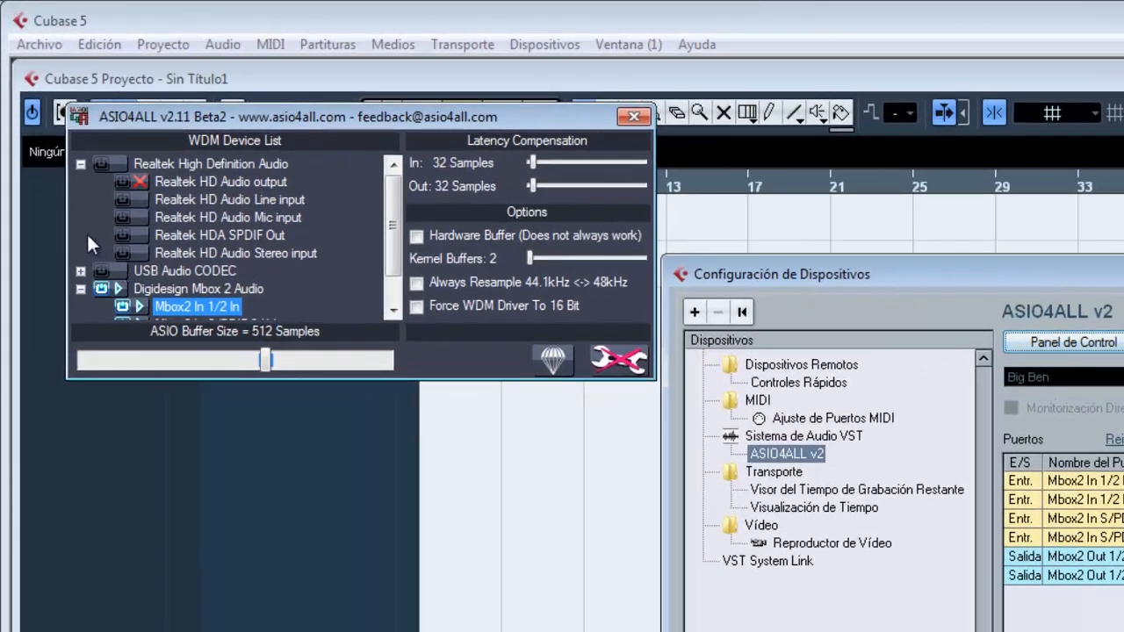
pyautogui.scroll(-1, 176, 263)
pyautogui.moveTo(196, 274)
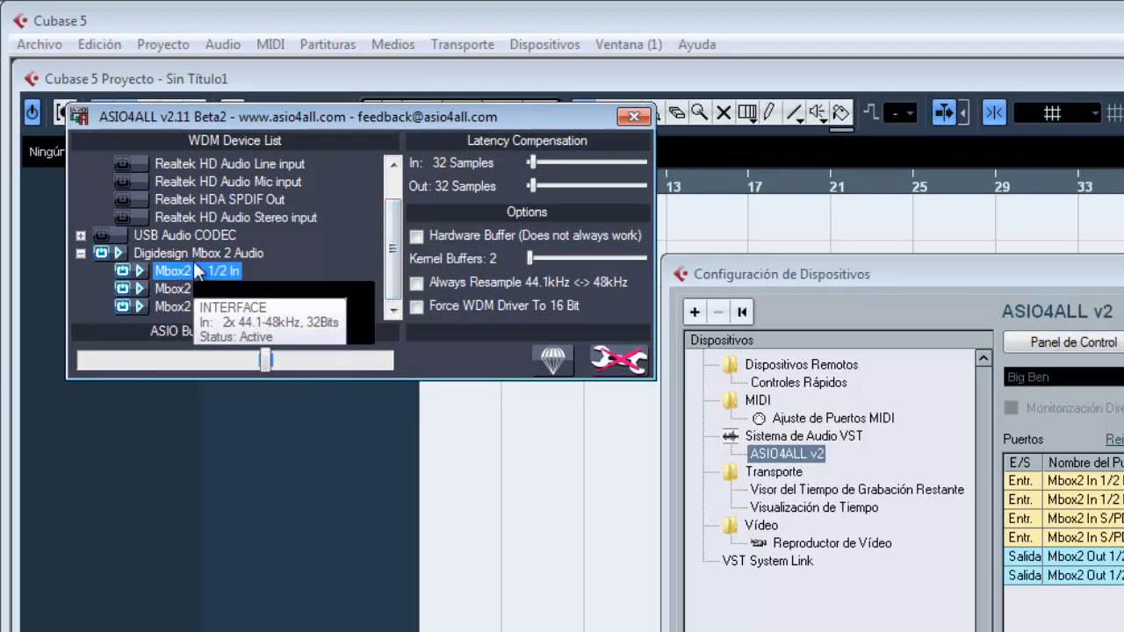
pyautogui.scroll(1, 391, 267)
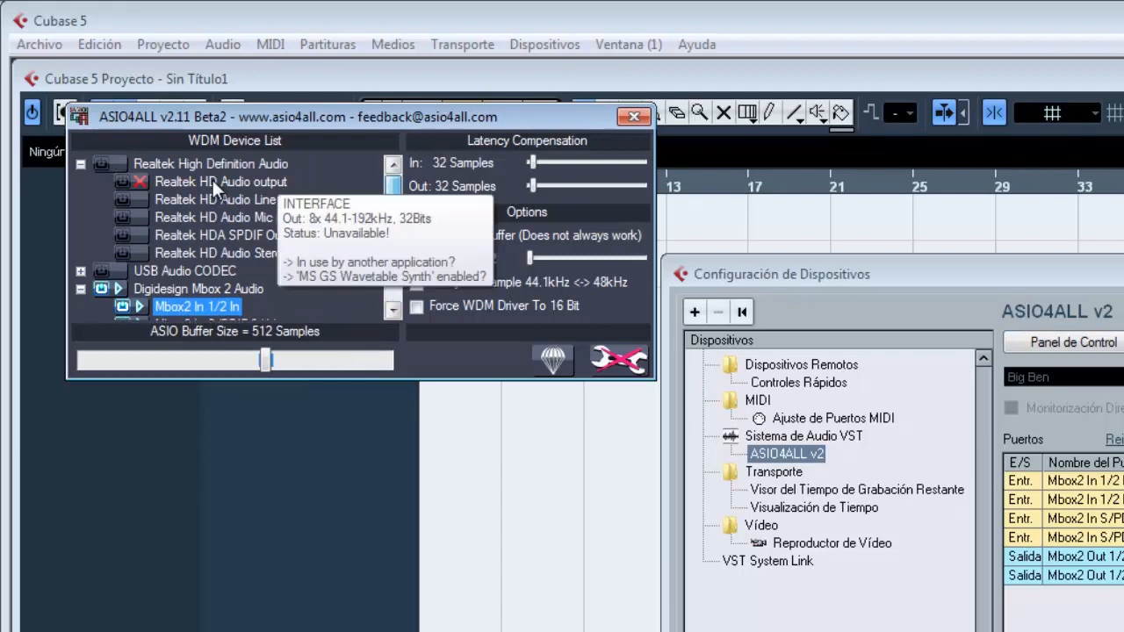
# - Enable the Realtek High Definition Audio device in ASIO4ALL and switch off the Digidesign Mbox 2 interfaces
pyautogui.click(112, 161)
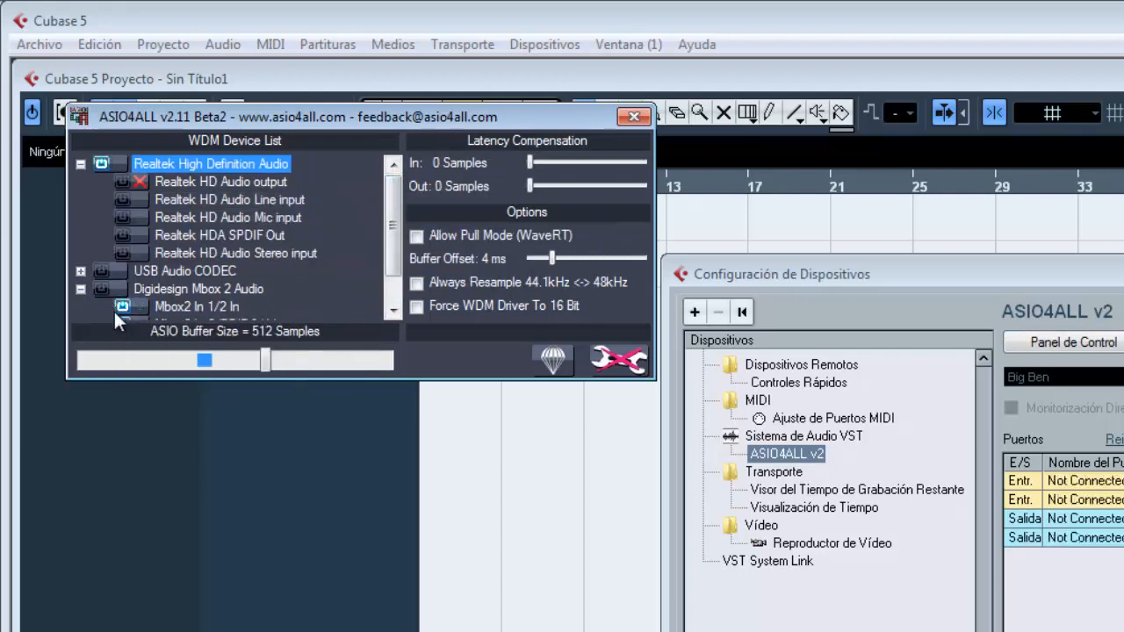
pyautogui.scroll(-1, 163, 310)
pyautogui.moveTo(162, 310)
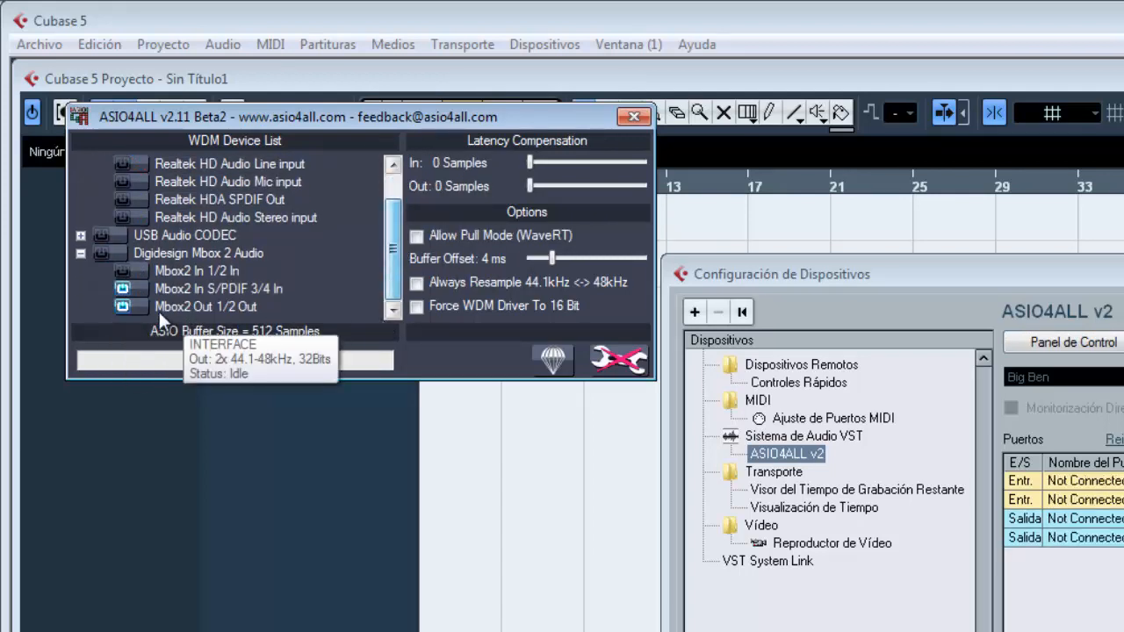
pyautogui.click(395, 165)
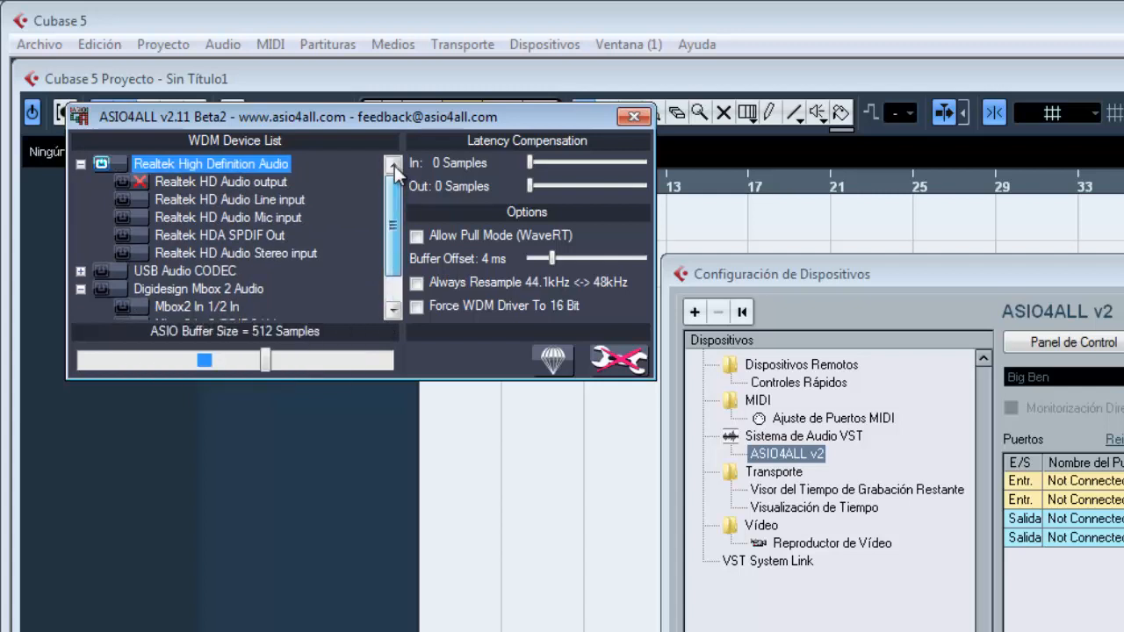
# - Enable Realtek HD Audio Line input, Mic input and HDA SPDIF Out, try the Realtek HD Audio output, and close the control panel and device setup
pyautogui.click(135, 199)
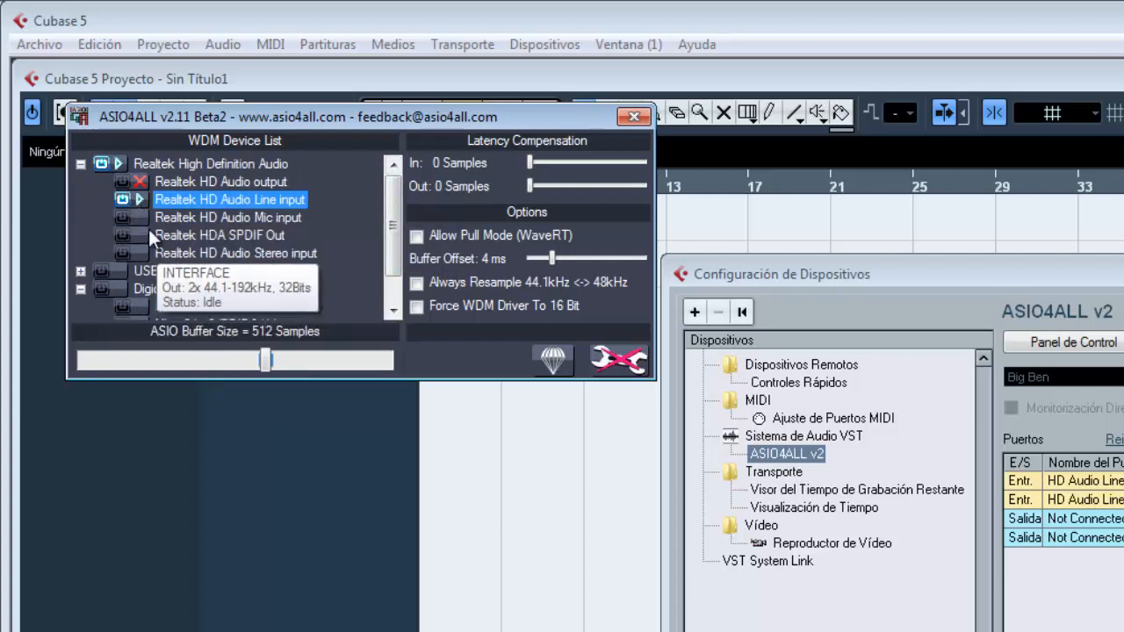
pyautogui.click(138, 217)
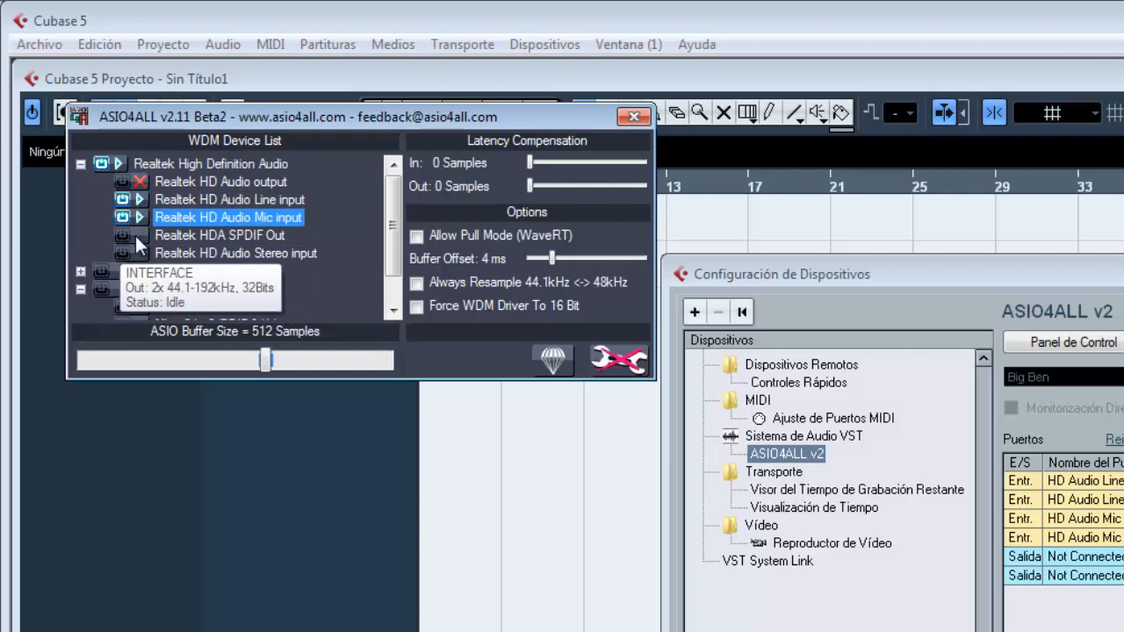
pyautogui.click(135, 236)
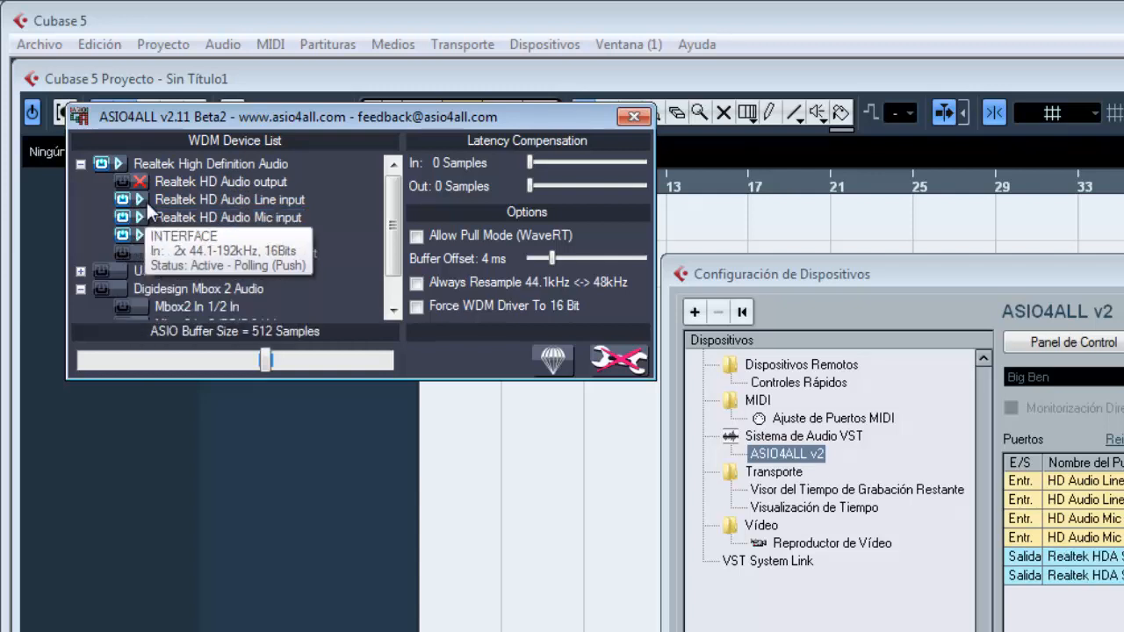
pyautogui.click(117, 182)
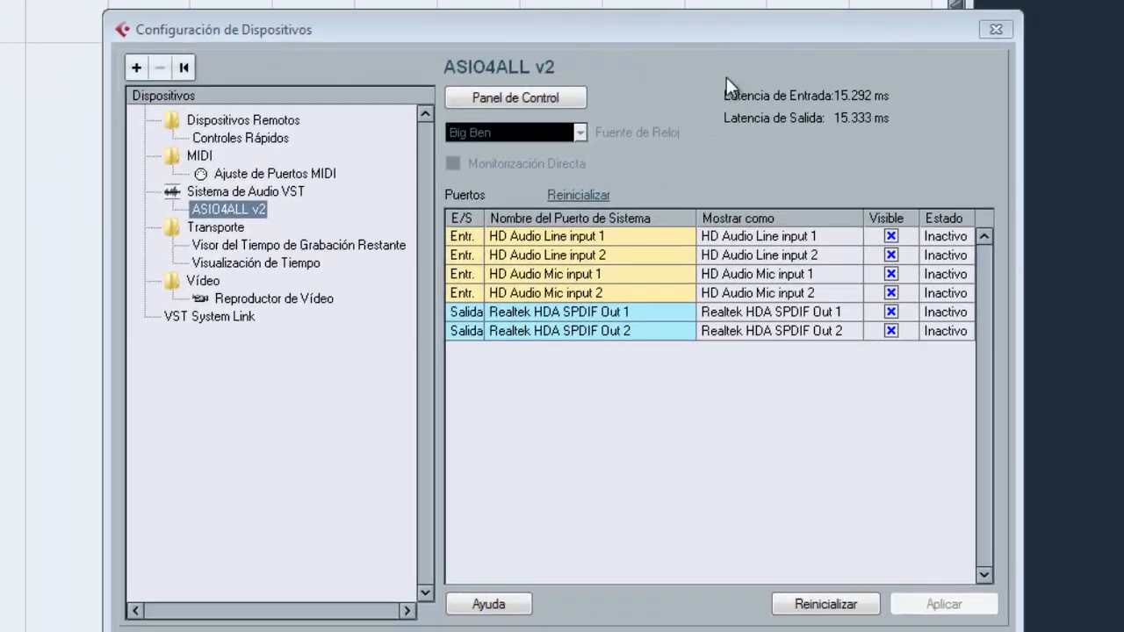
pyautogui.click(727, 77)
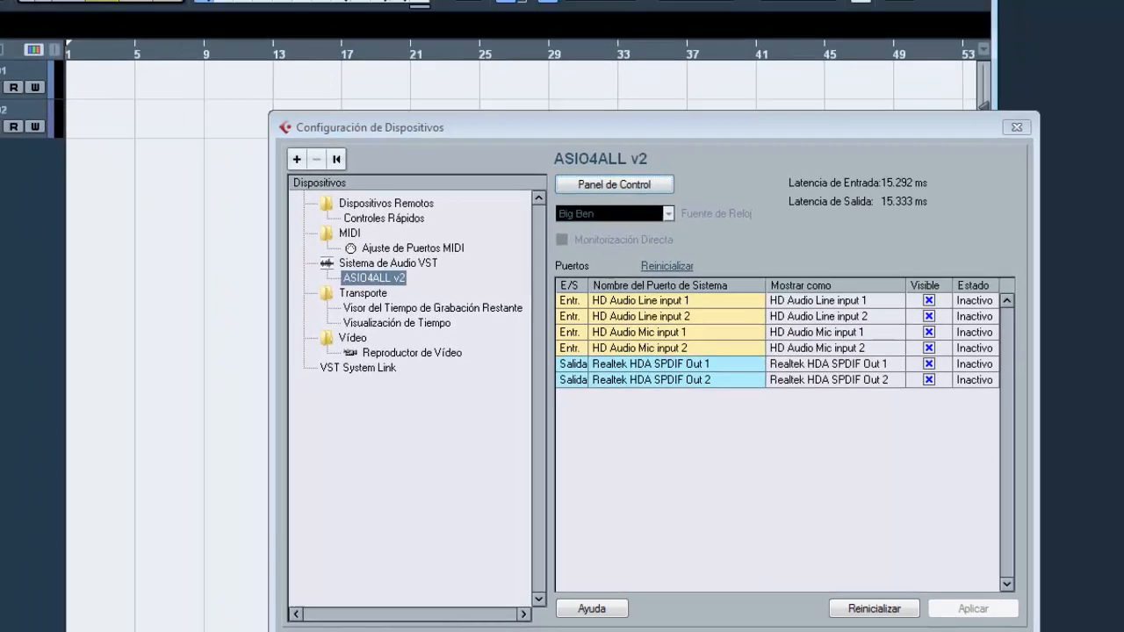
pyautogui.click(859, 631)
# - Set the audio device of the stereo input bus to ASIO4ALL v2 in the VST Connections
pyautogui.click(295, 13)
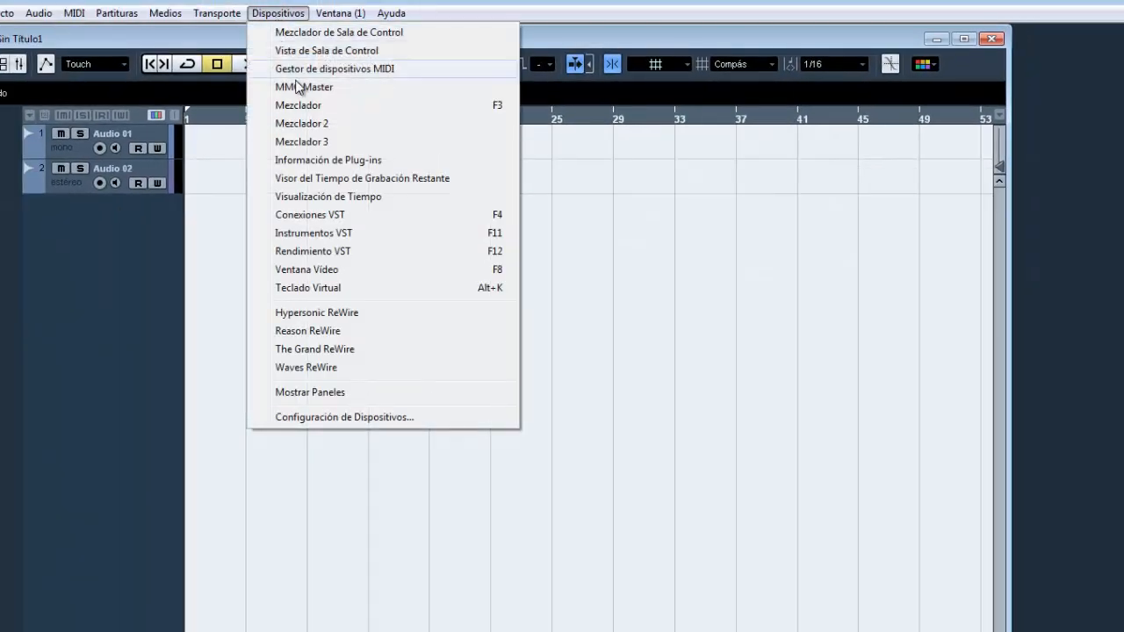
pyautogui.click(349, 221)
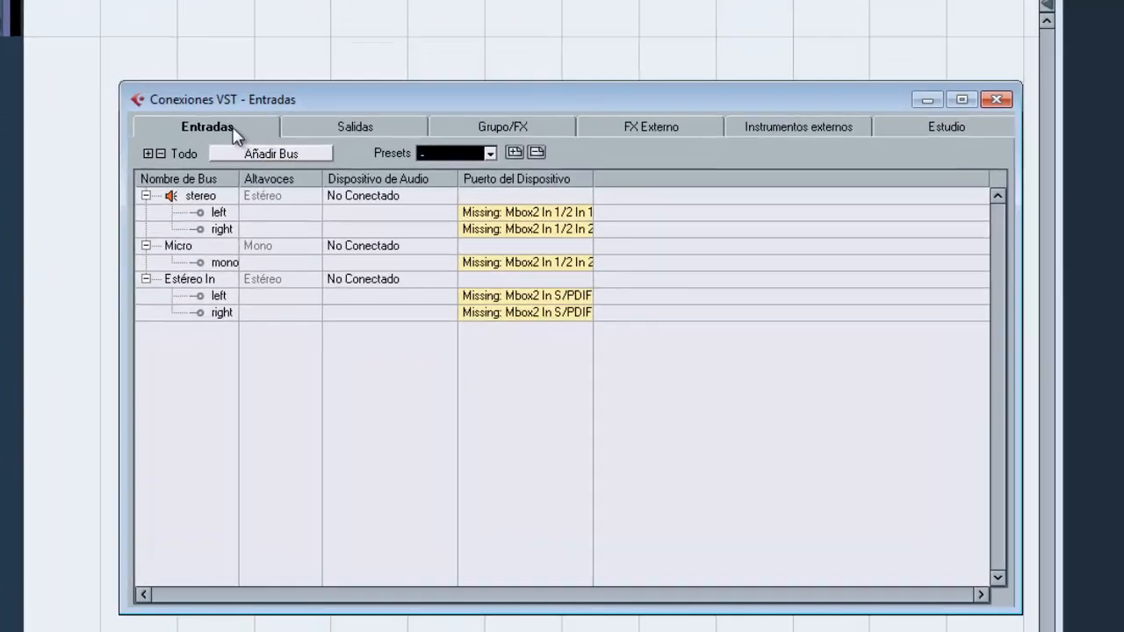
pyautogui.doubleClick(222, 223)
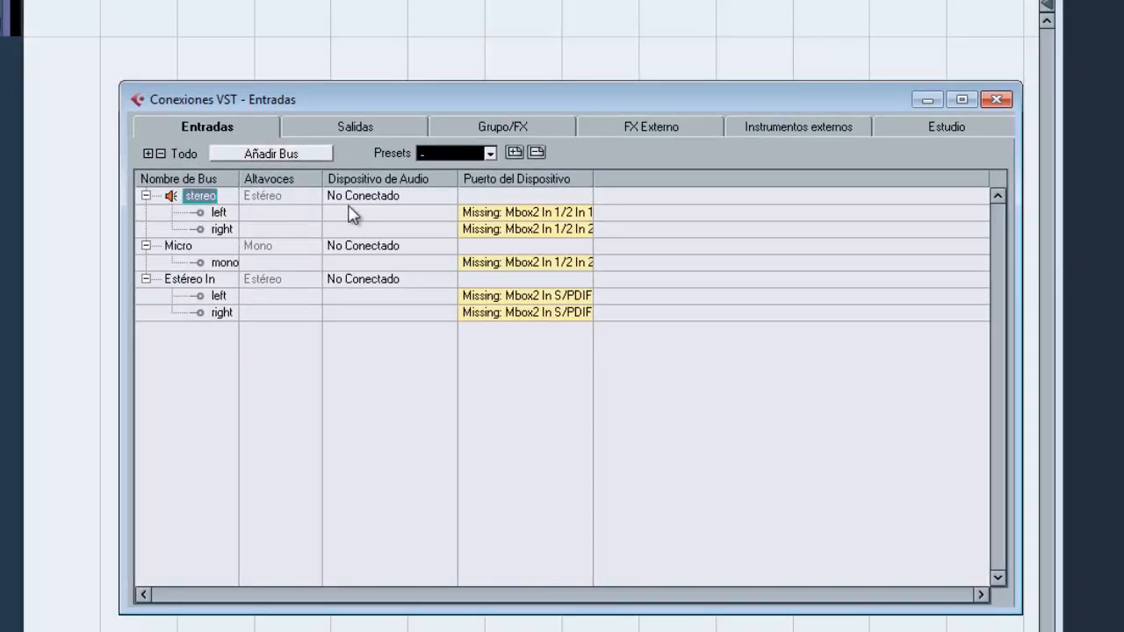
pyautogui.click(379, 199)
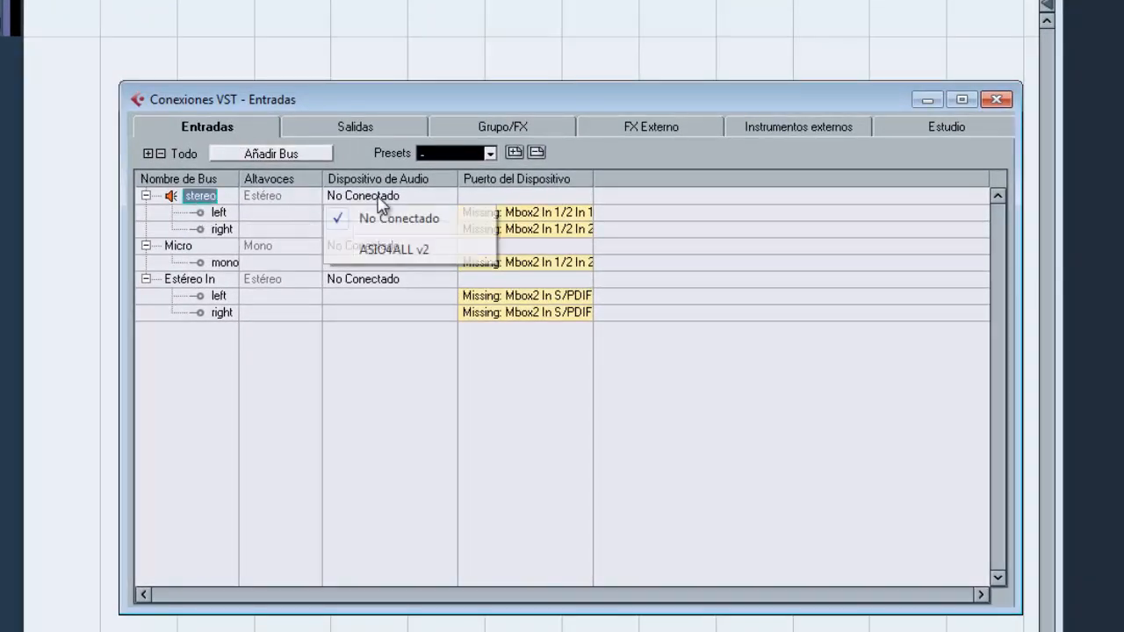
pyautogui.click(406, 251)
# - Assign HD Audio Line input 1 to the left channel and HD Audio Line input 2 to the right channel of the stereo input bus
pyautogui.click(510, 212)
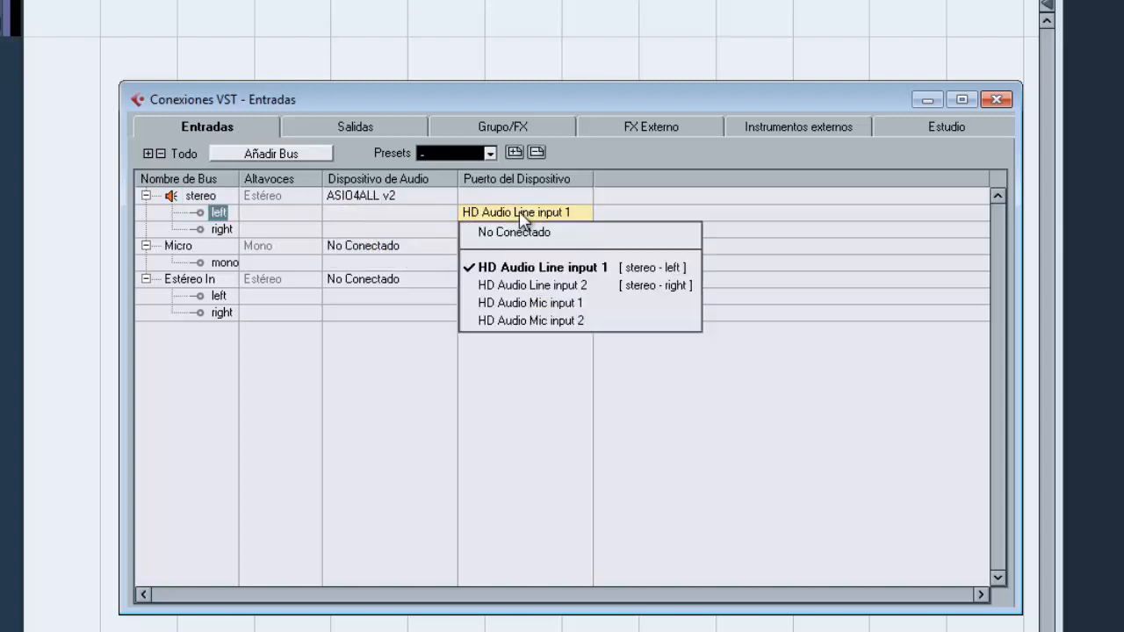
pyautogui.click(543, 268)
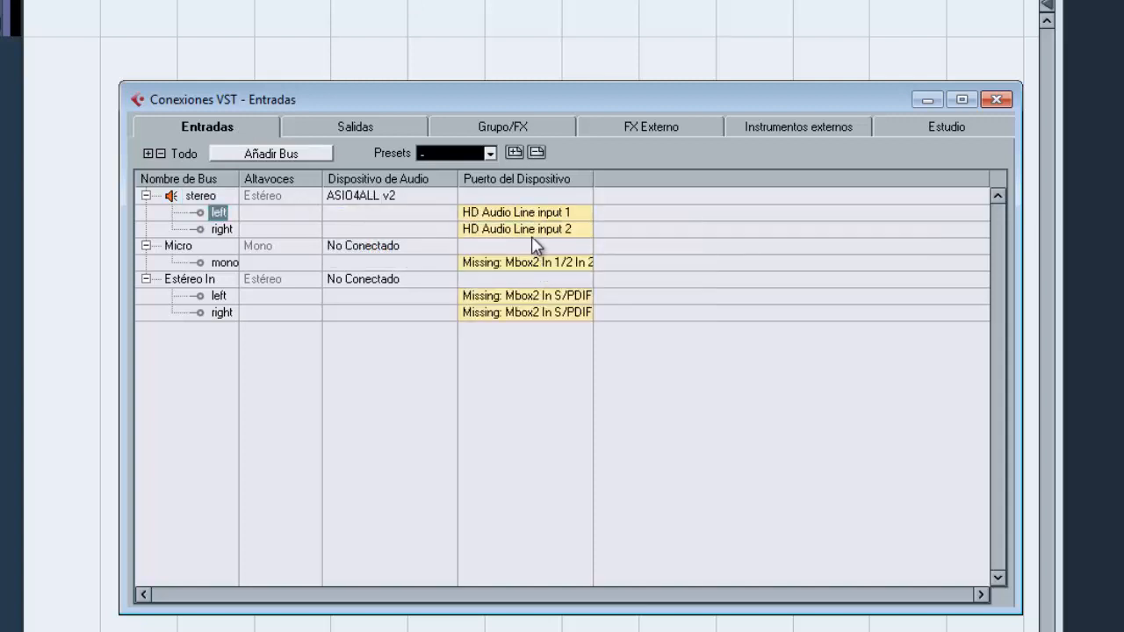
pyautogui.click(527, 229)
pyautogui.click(536, 302)
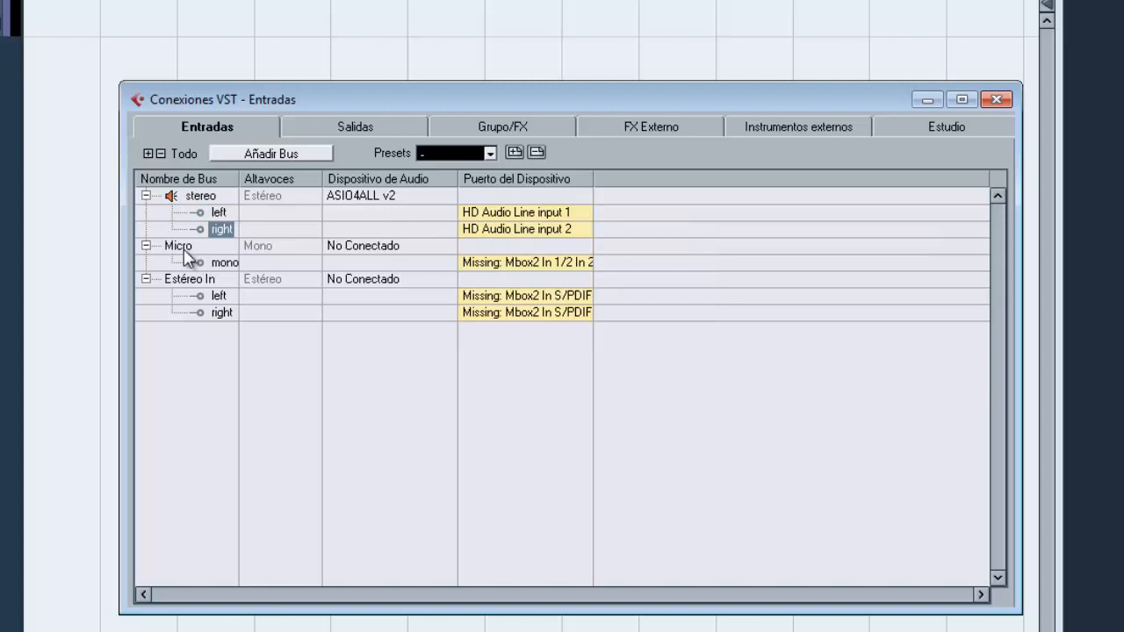
# - Set the Micro input bus's audio device to ASIO4ALL v2, keeping HD Audio Mic input 1 as its mono device port
pyautogui.click(181, 249)
pyautogui.click(395, 250)
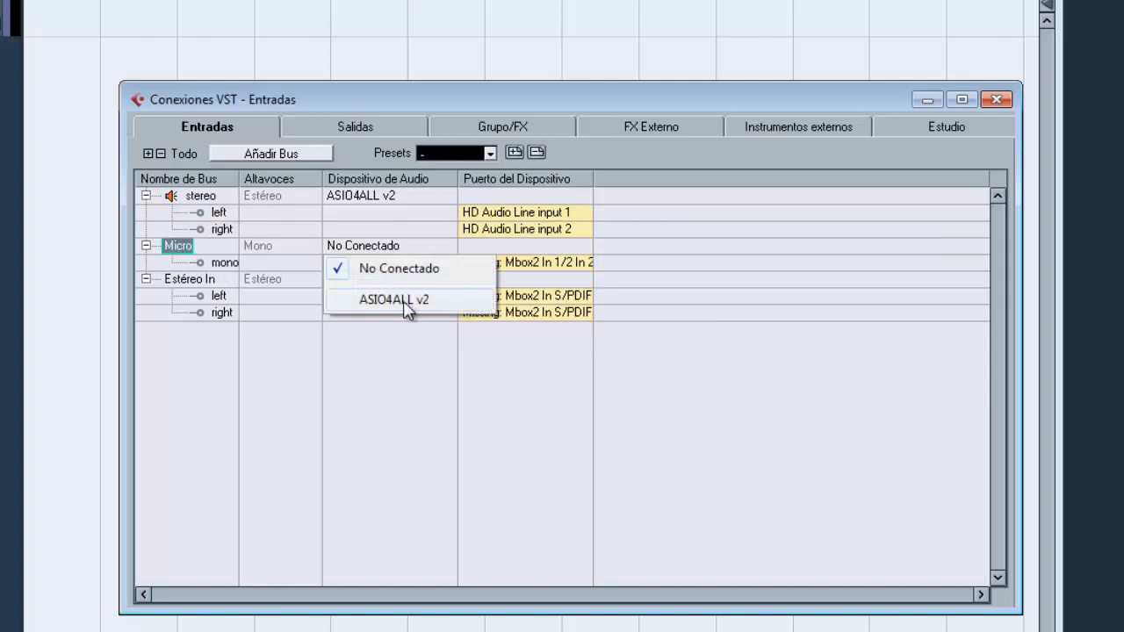
pyautogui.click(395, 299)
pyautogui.click(535, 266)
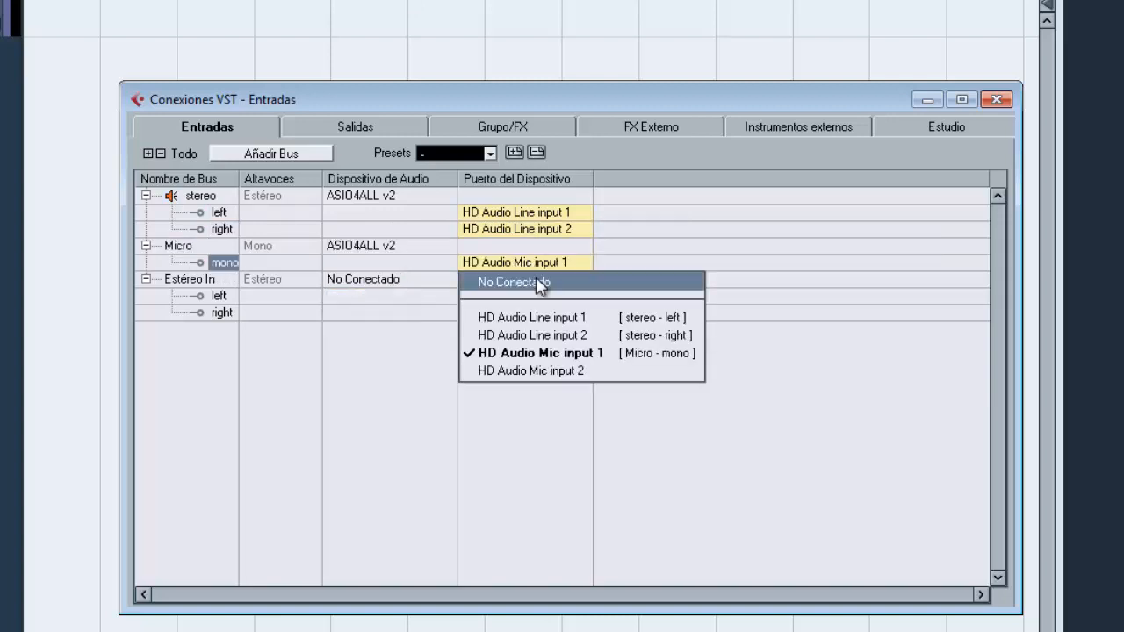
pyautogui.click(553, 370)
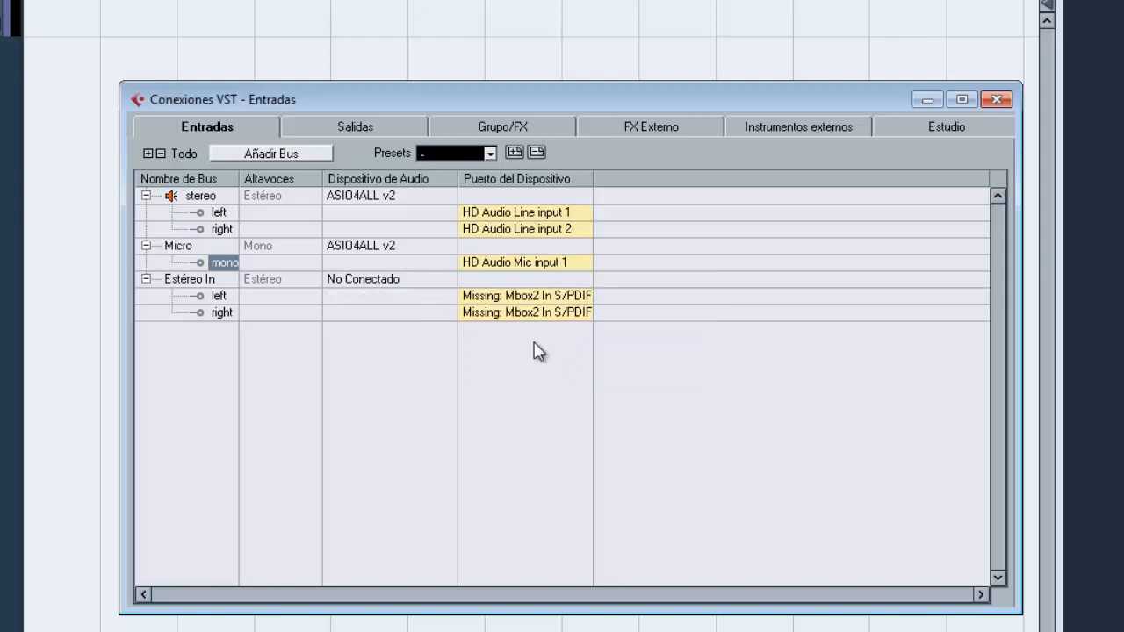
# - Inspect the device port choices for the left channel of the Estéreo In input bus
pyautogui.click(200, 282)
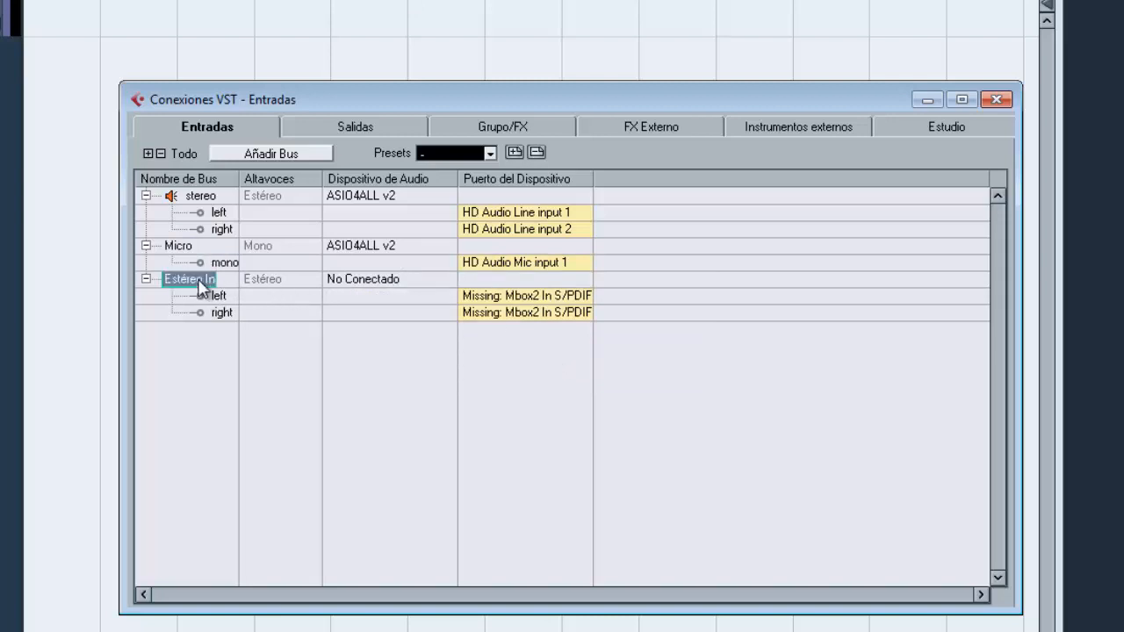
pyautogui.click(528, 299)
pyautogui.click(603, 356)
# - Assign Realtek HDA SPDIF Out 1 and Out 2 to the Stereo Out bus's left and right channels, and select the Audio 01 track
pyautogui.click(371, 124)
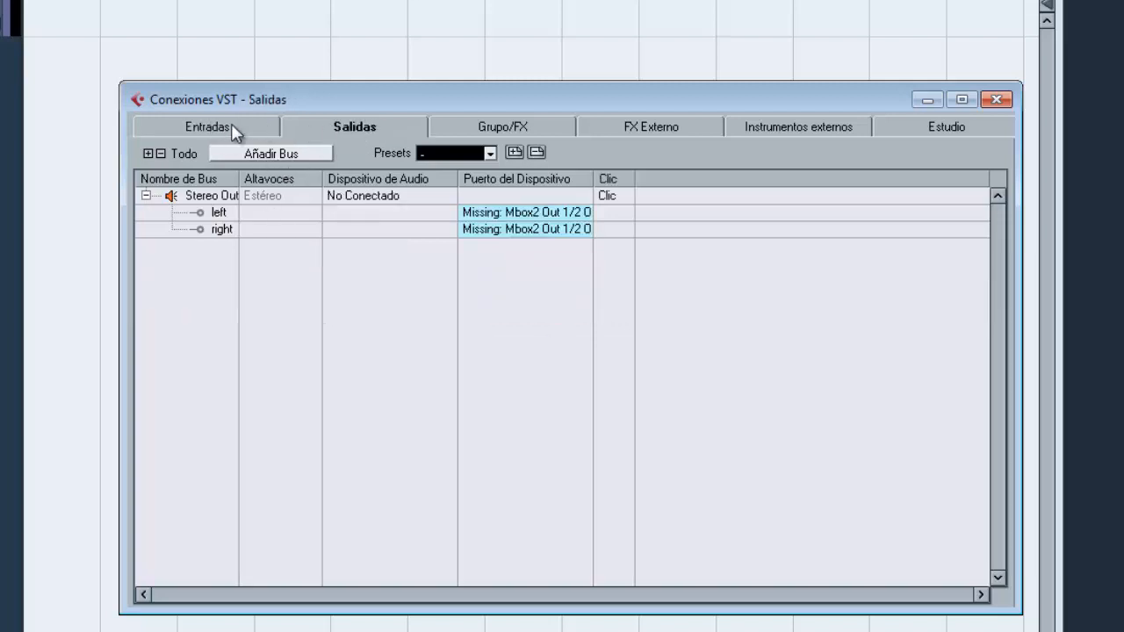
pyautogui.click(235, 126)
pyautogui.click(356, 125)
pyautogui.click(518, 218)
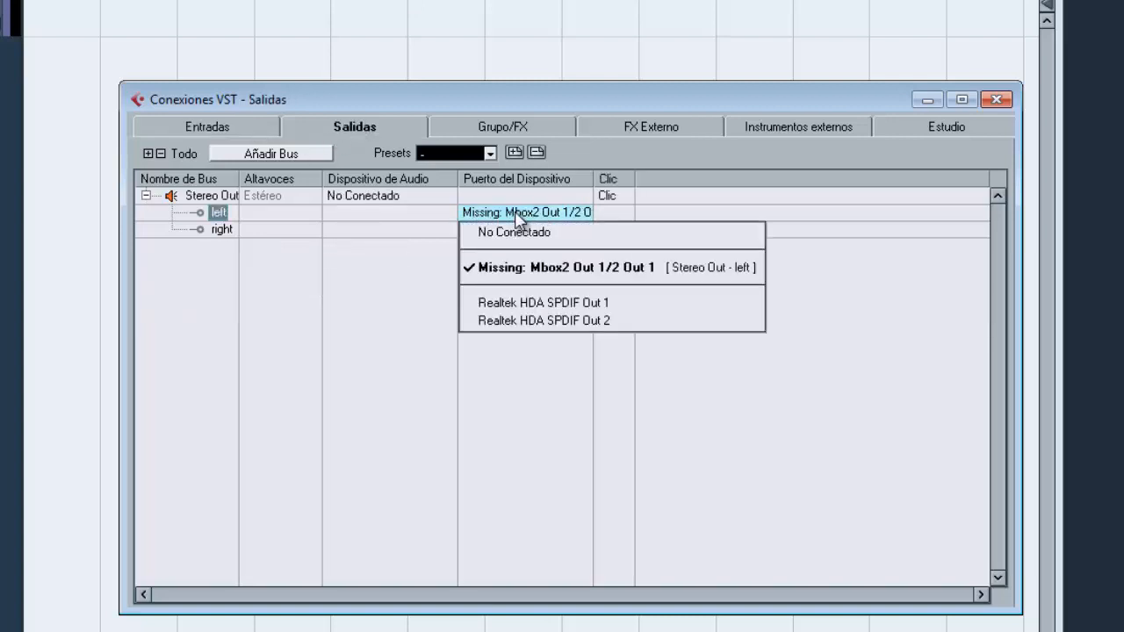
pyautogui.click(535, 301)
pyautogui.click(530, 230)
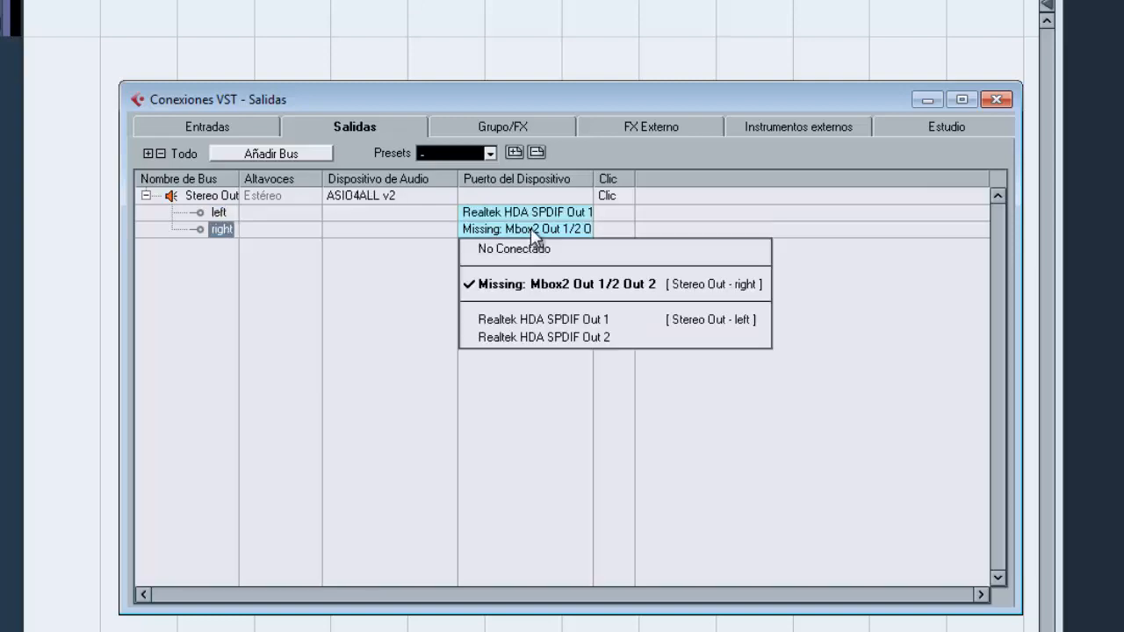
pyautogui.click(552, 337)
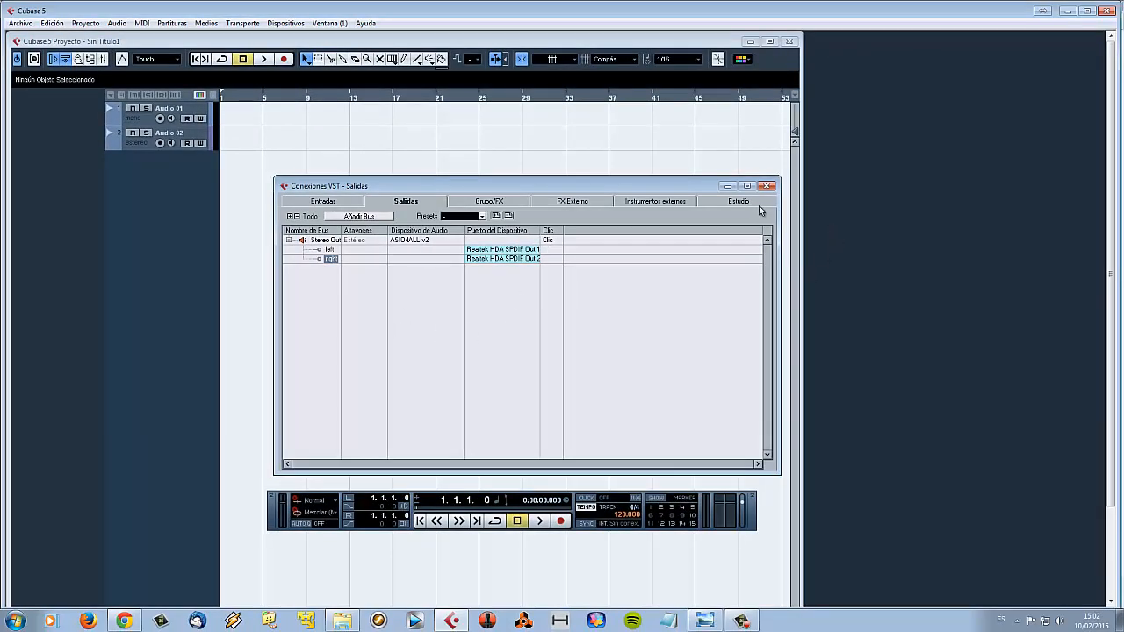
pyautogui.click(767, 186)
pyautogui.click(145, 117)
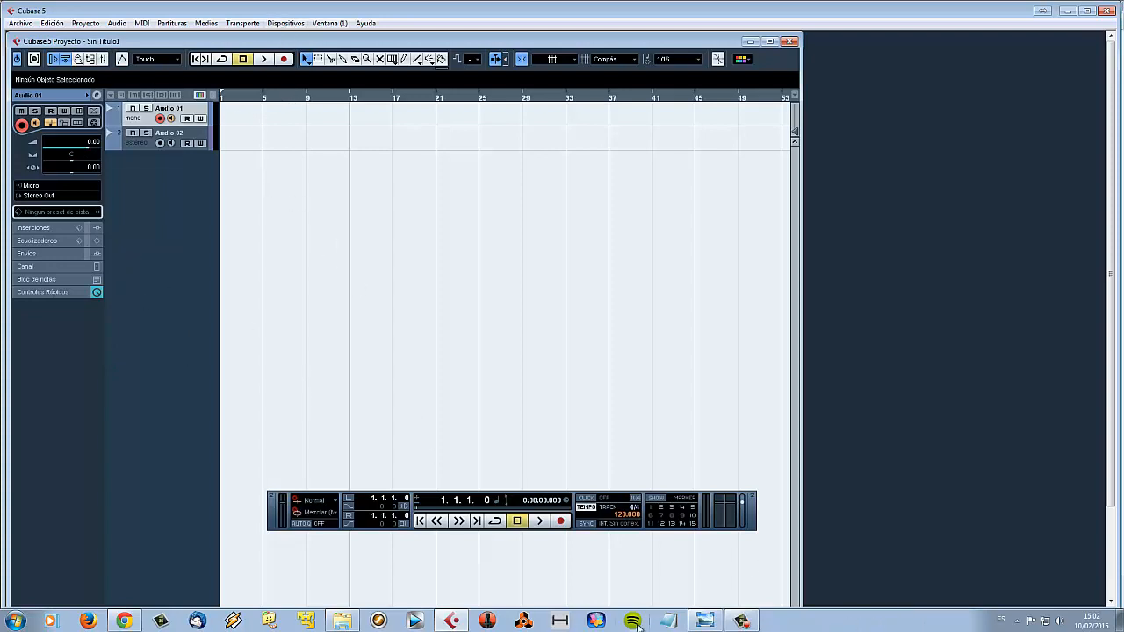
# - Switch to Windows Photo Viewer and examine the pictures of the Windows XP volume icon, audio properties and recording control
pyautogui.click(705, 621)
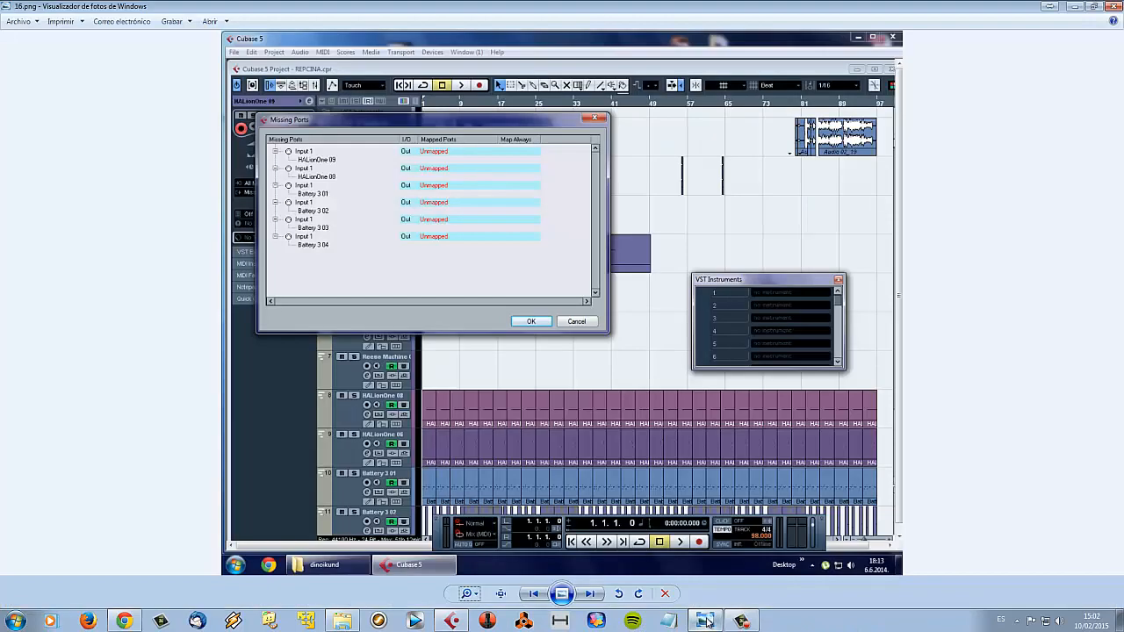
pyautogui.press('Left')
pyautogui.press('Left')
pyautogui.press('Left')
pyautogui.press('Left')
pyautogui.press('Left')
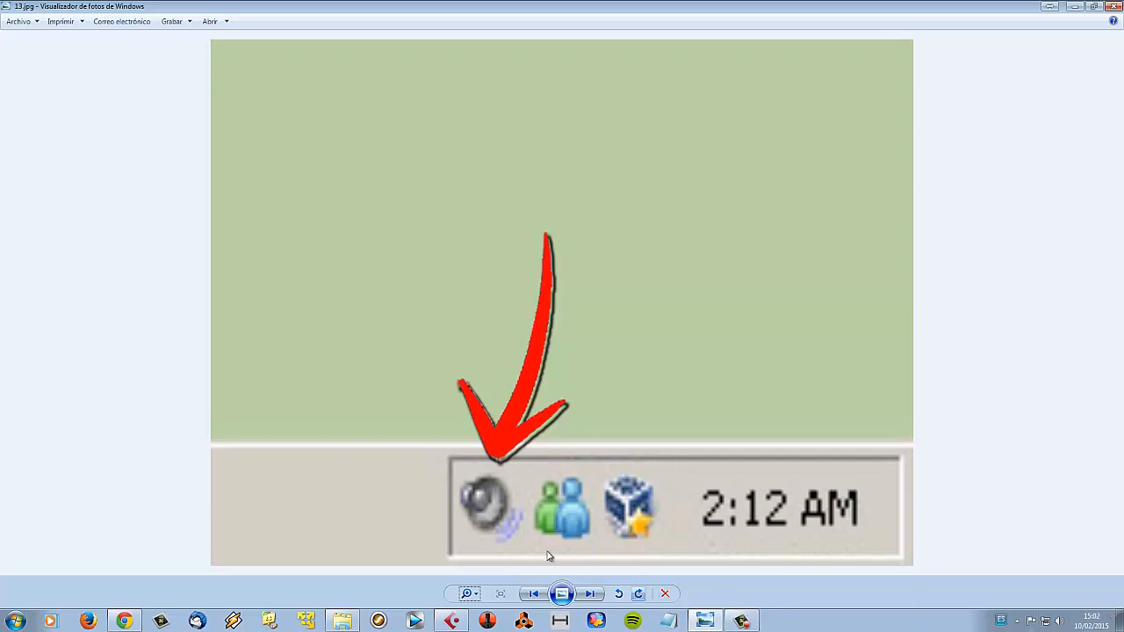
pyautogui.press('Left')
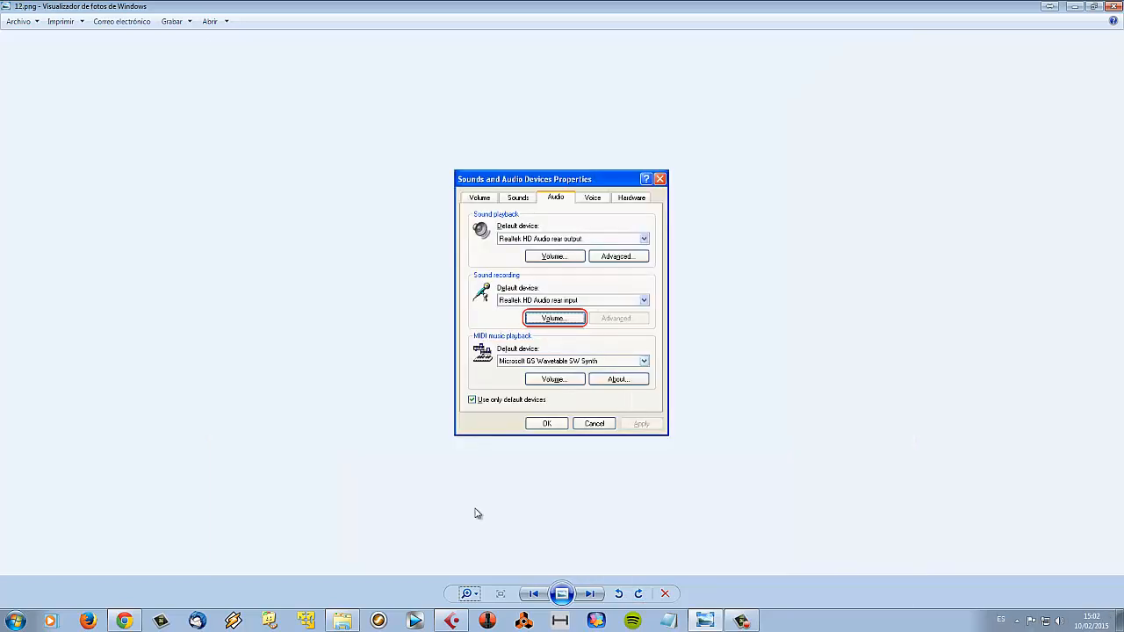
pyautogui.press('Left')
pyautogui.press('Right')
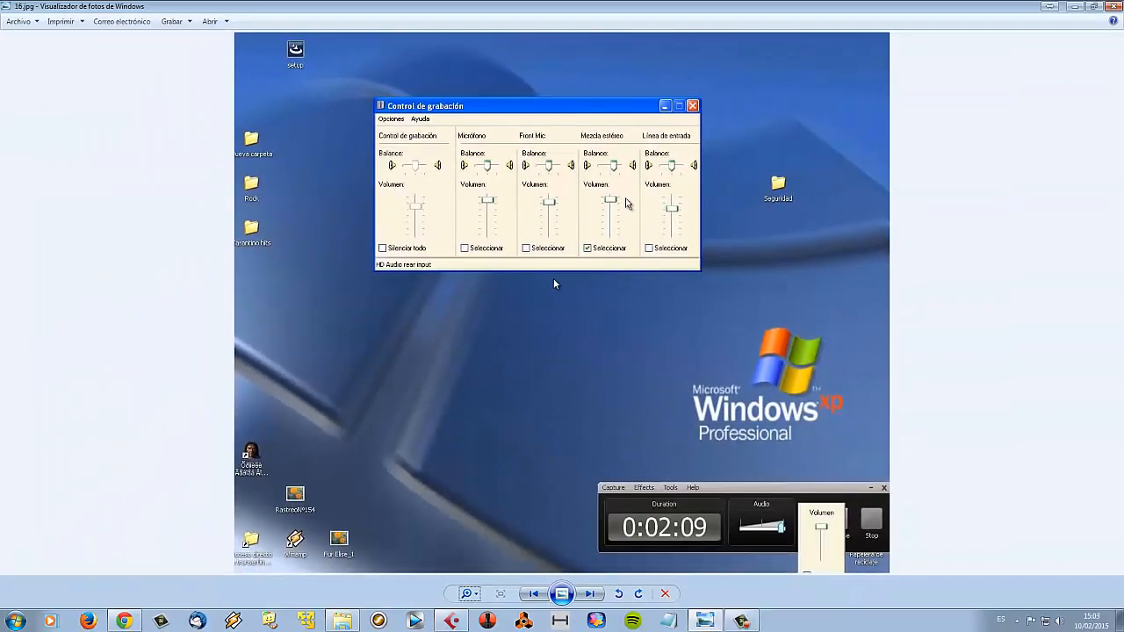
# - Examine the pictures of the desktop microphone, clip-on microphone and headset
pyautogui.press('Right')
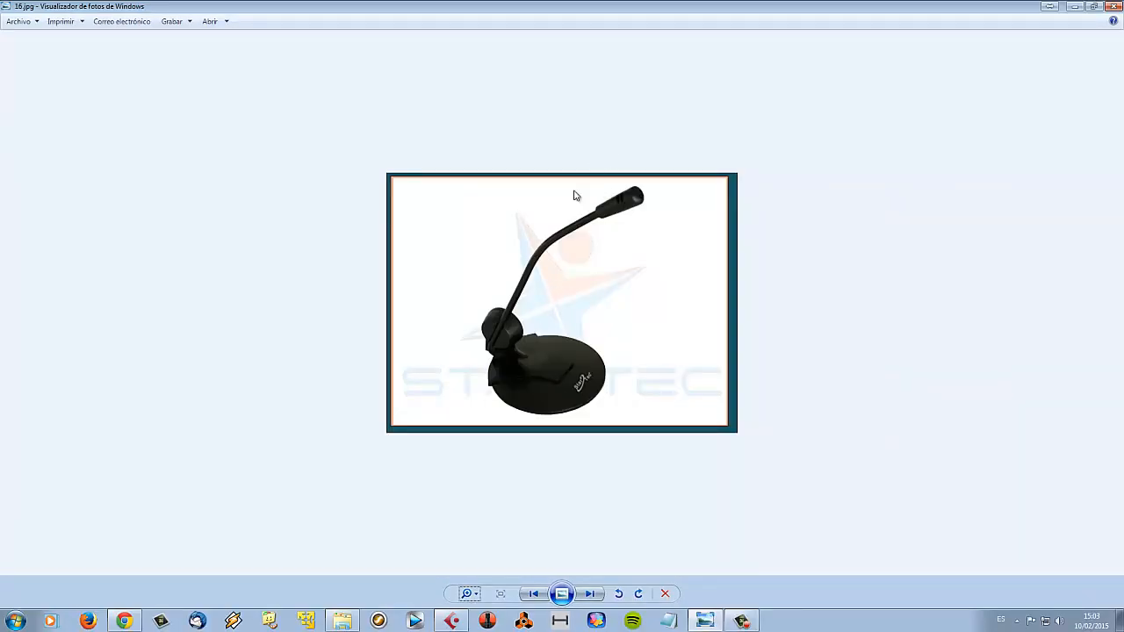
pyautogui.press('Right')
pyautogui.press('Right')
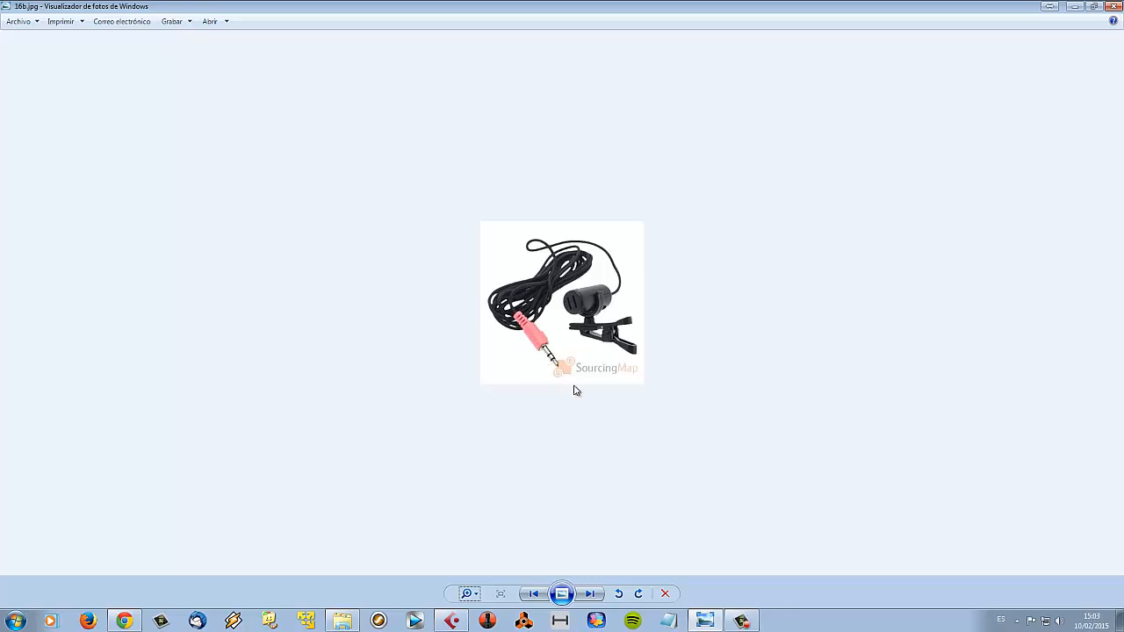
pyautogui.press('Right')
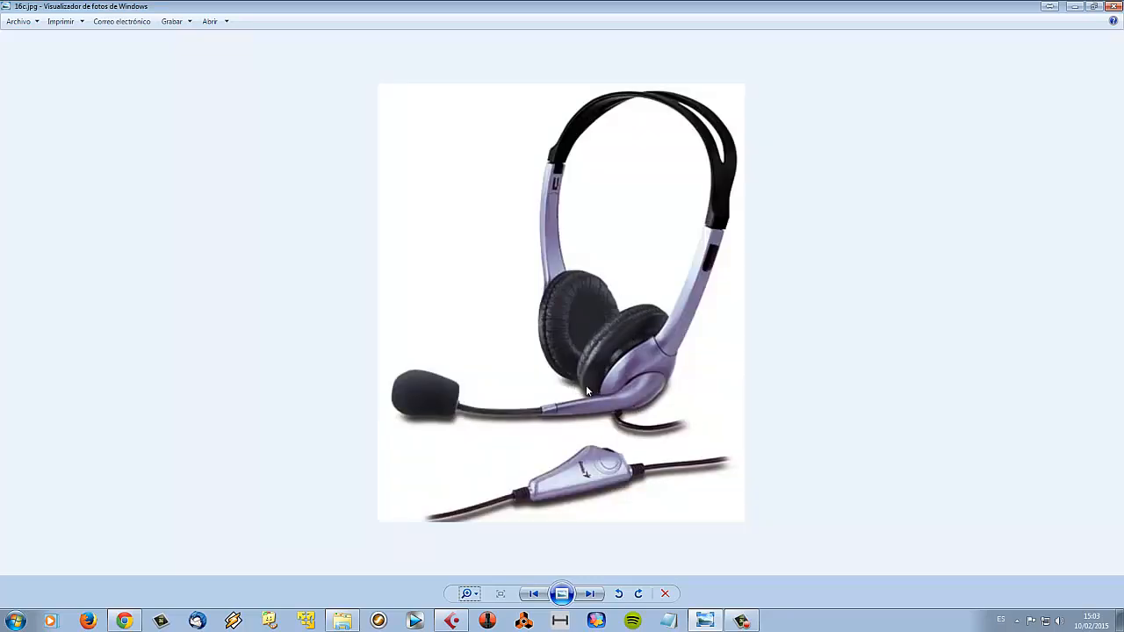
pyautogui.press('Right')
pyautogui.press('Left')
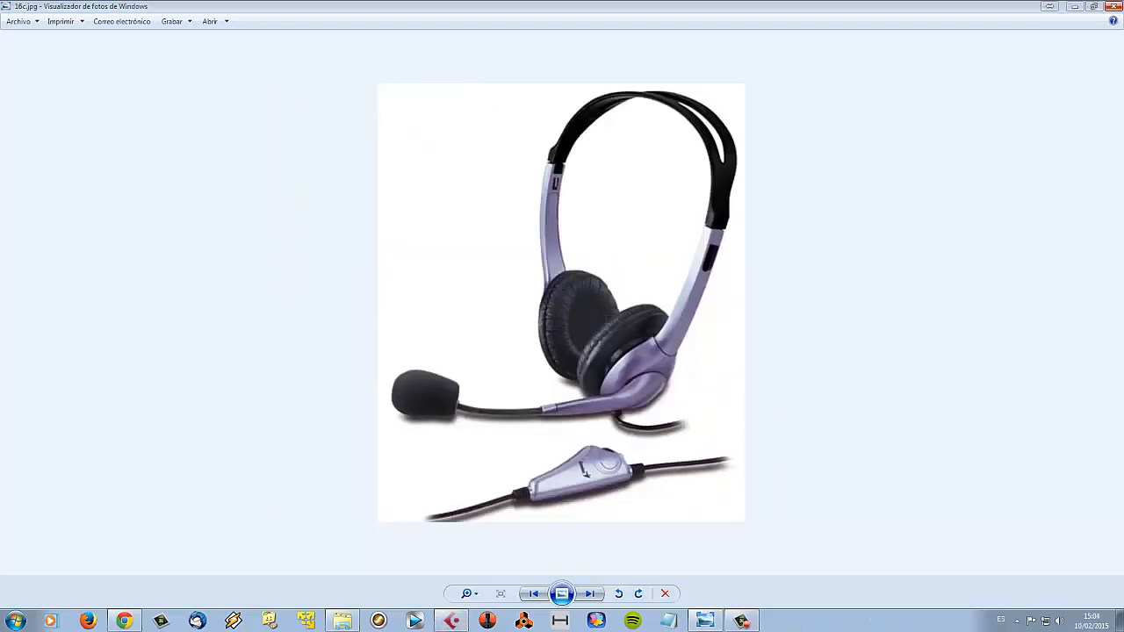
# - Minimize the photo viewer, Cubase and browser windows, and open the Windows list of recording devices
pyautogui.click(1075, 7)
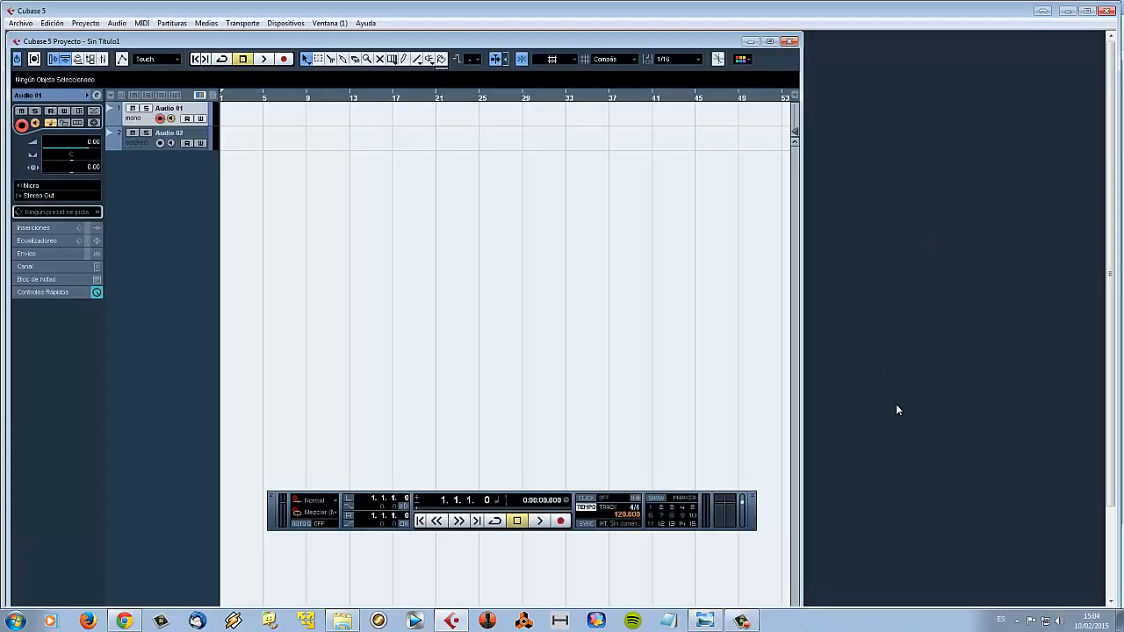
pyautogui.click(1069, 11)
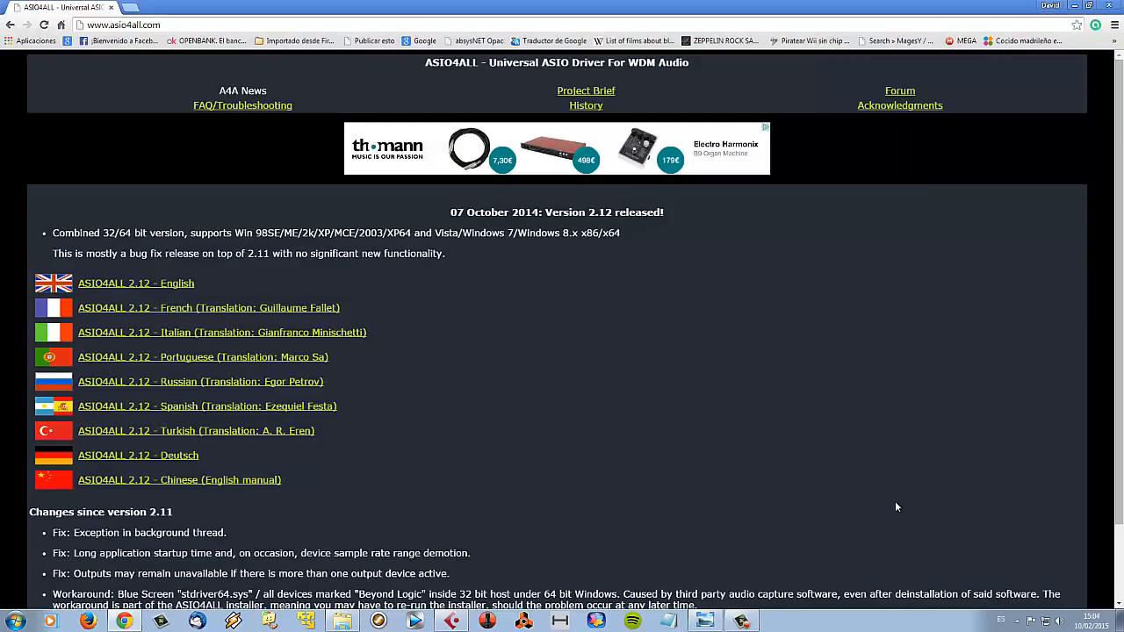
pyautogui.click(1074, 6)
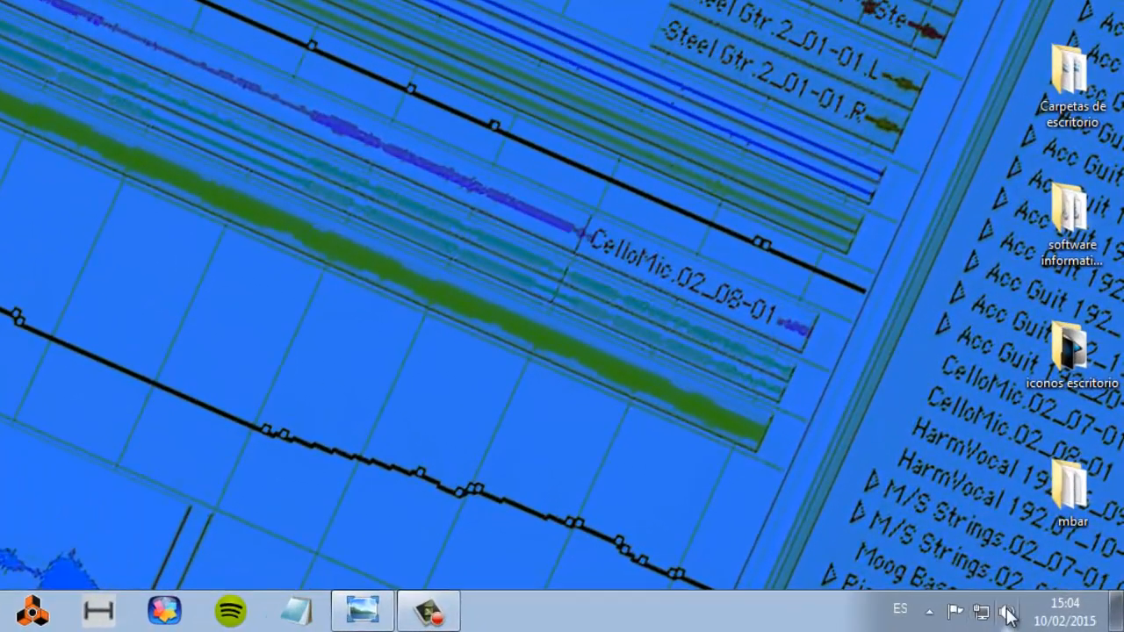
pyautogui.rightClick(1059, 621)
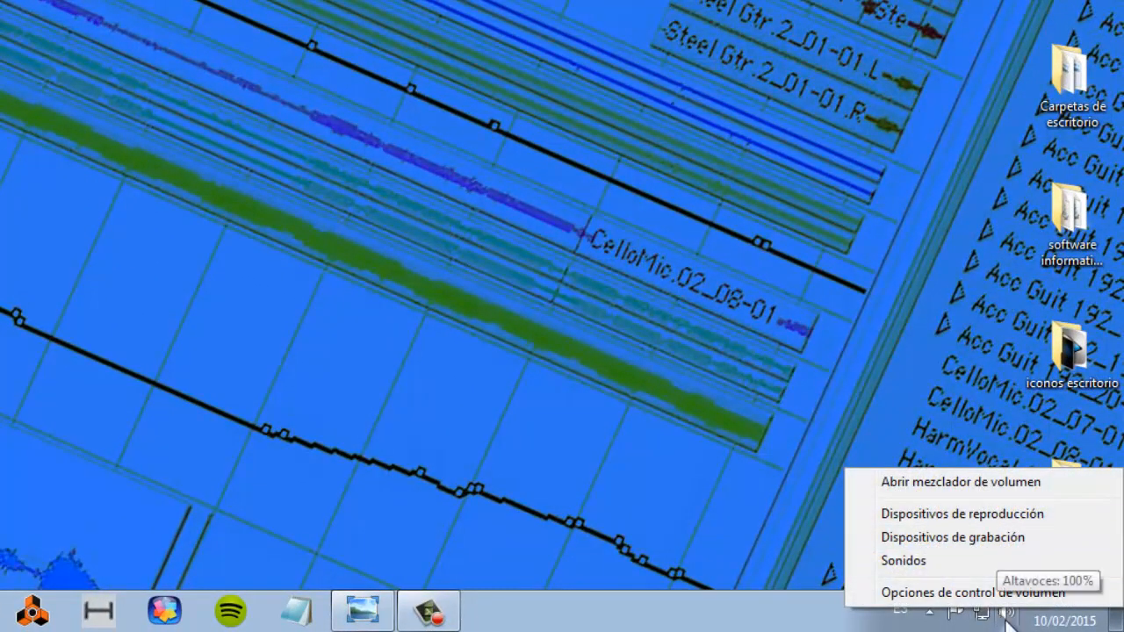
pyautogui.click(956, 537)
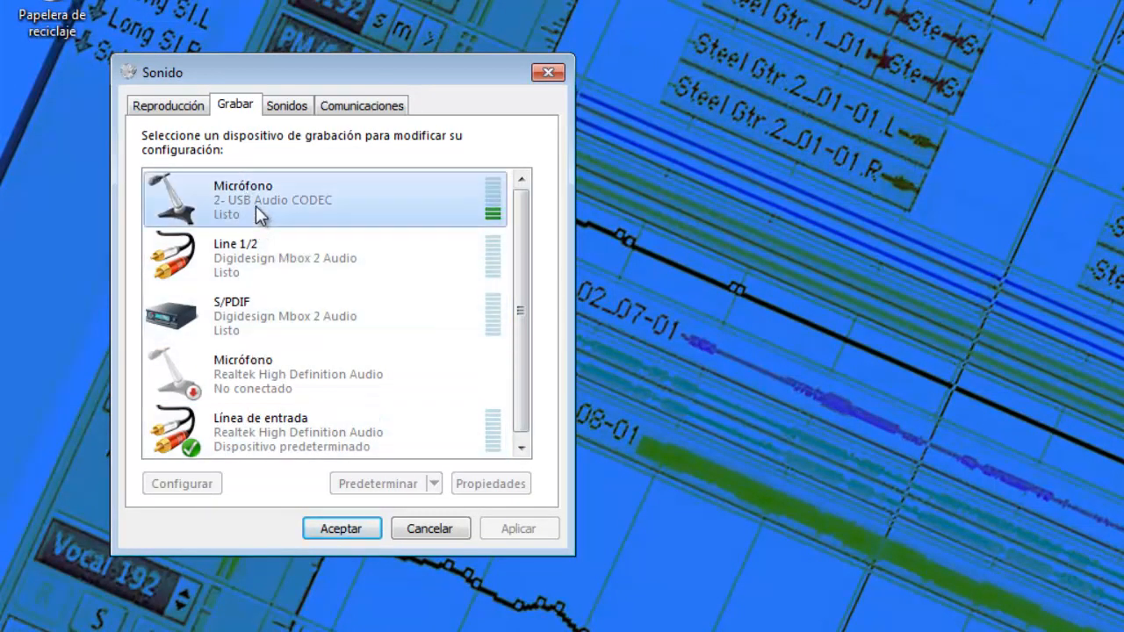
# - Examine the listening, level and advanced properties of the 2- USB Audio CODEC microphone, and leave without saving changes
pyautogui.click(492, 485)
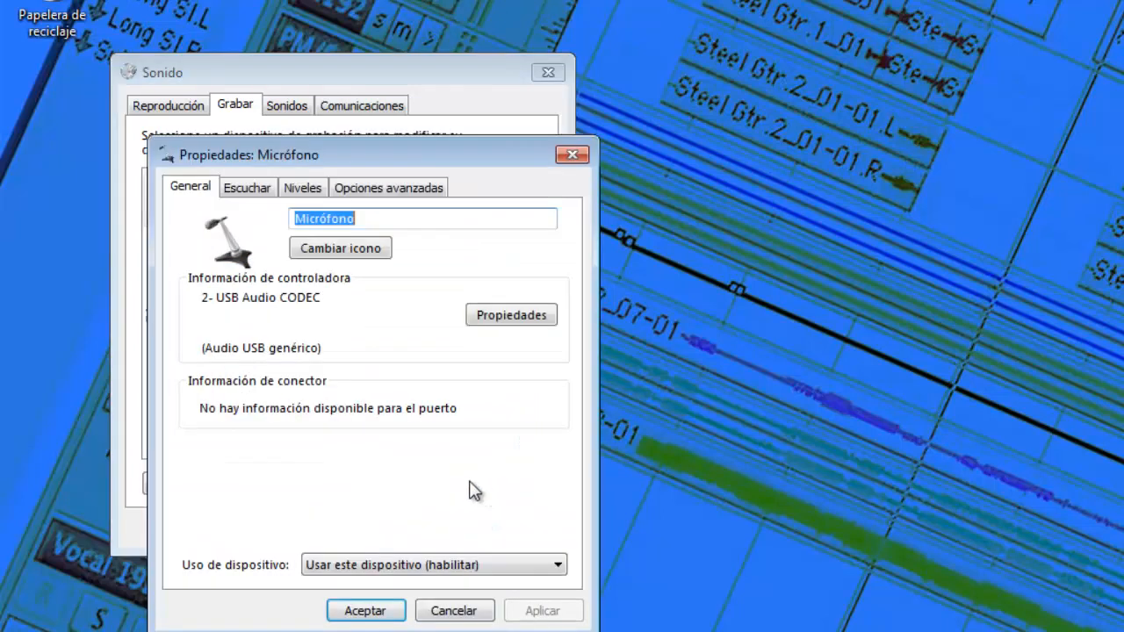
pyautogui.click(246, 188)
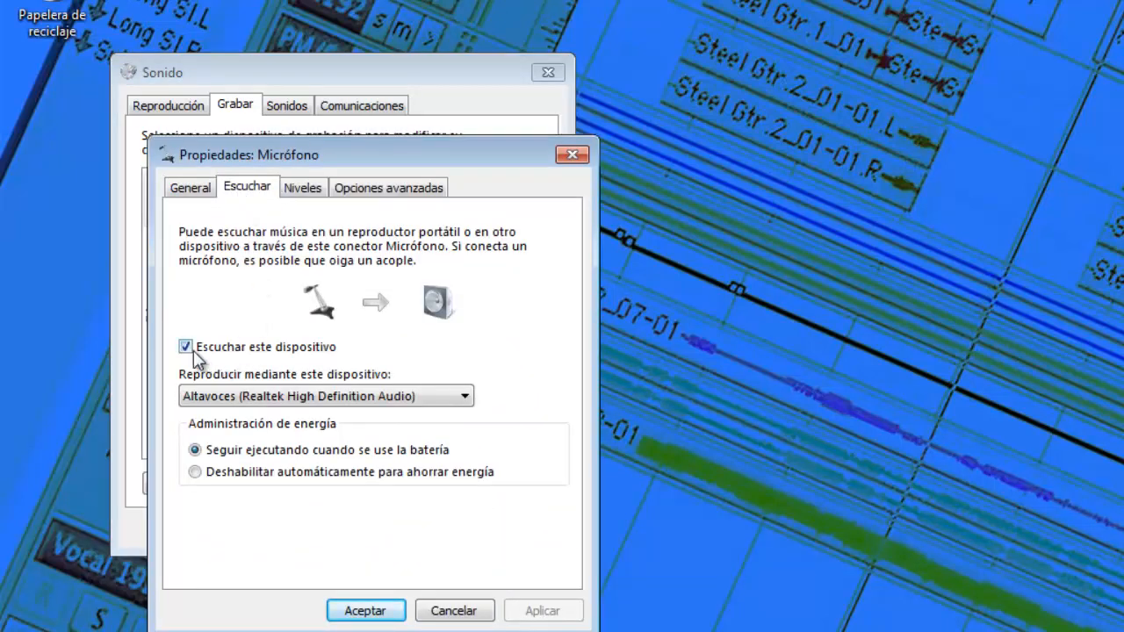
pyautogui.click(285, 188)
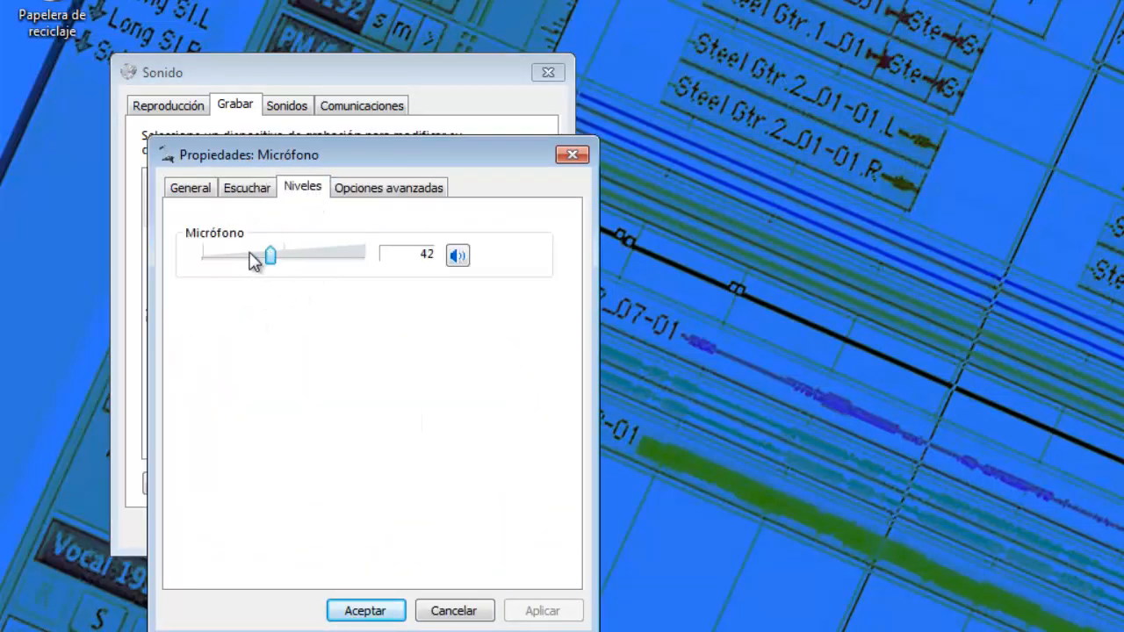
pyautogui.click(387, 189)
pyautogui.click(201, 190)
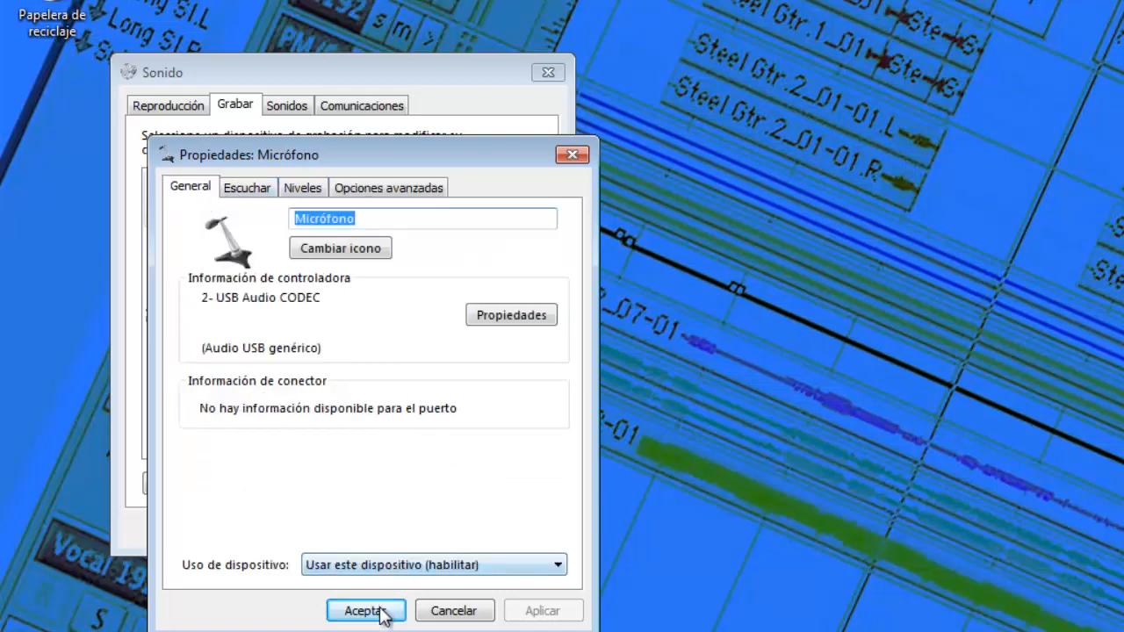
pyautogui.click(455, 617)
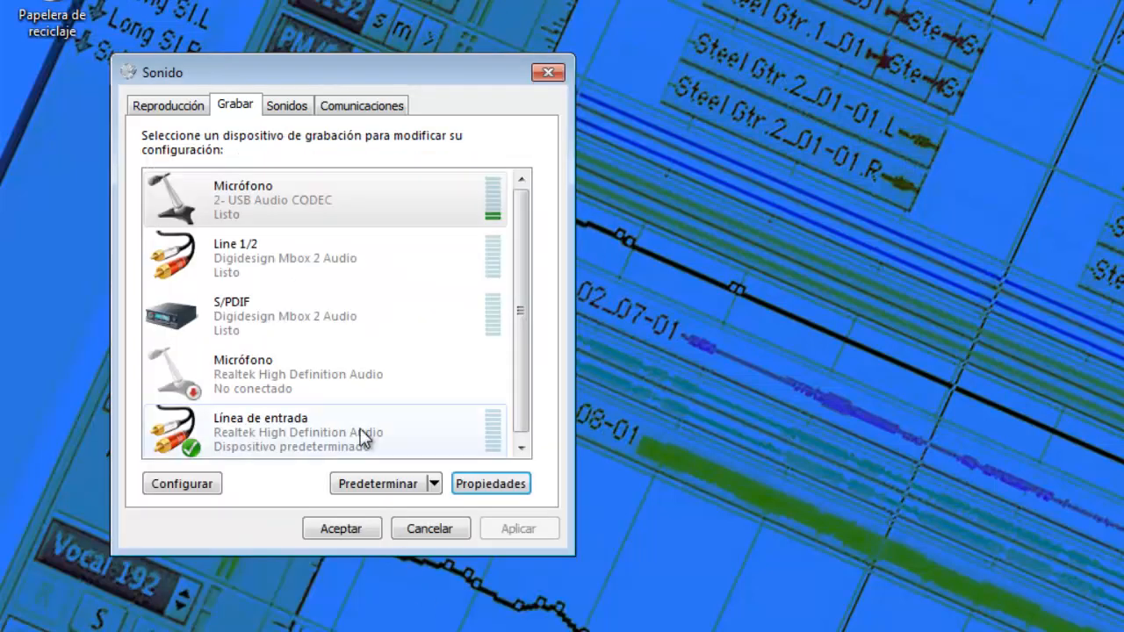
# - Examine the general and level properties of the Realtek High Definition Audio speakers among the playback devices
pyautogui.click(171, 109)
pyautogui.click(295, 380)
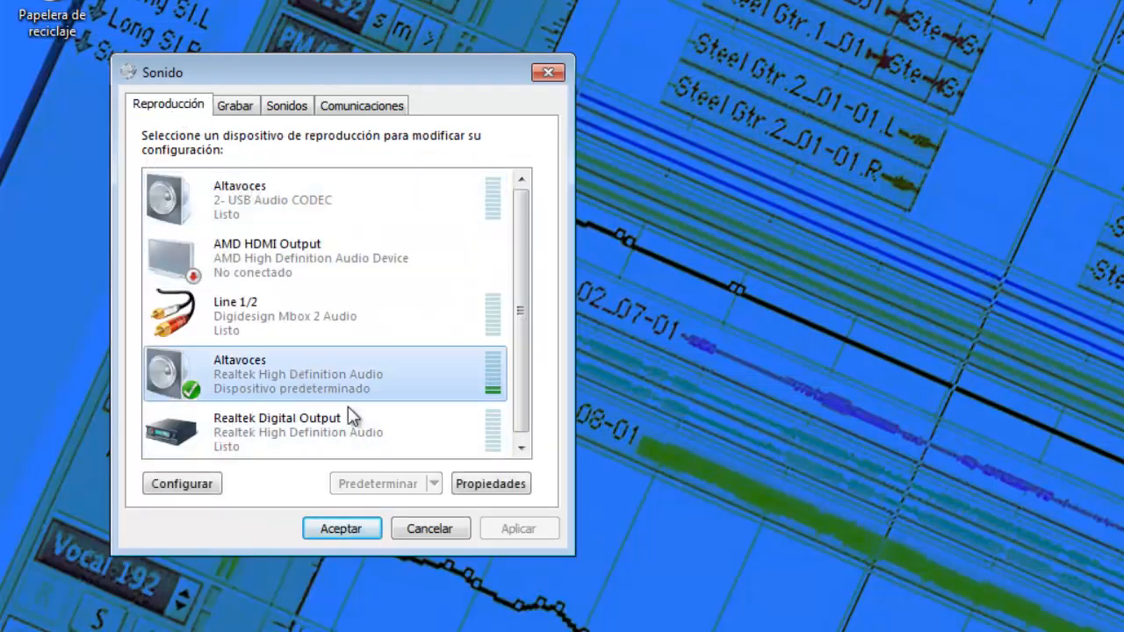
pyautogui.click(460, 488)
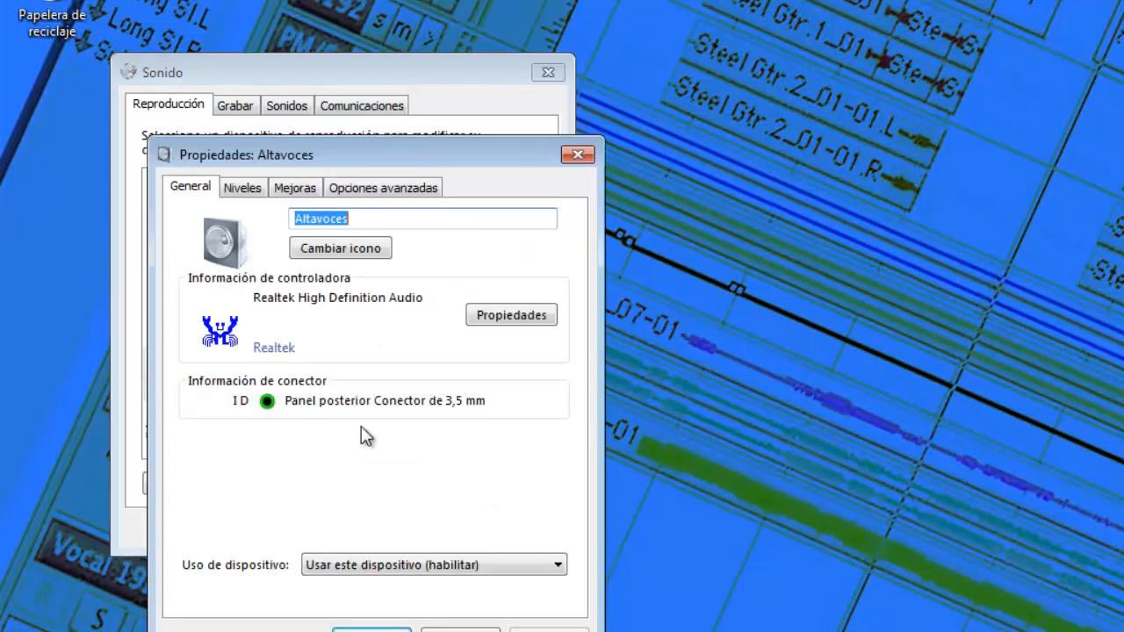
pyautogui.click(246, 190)
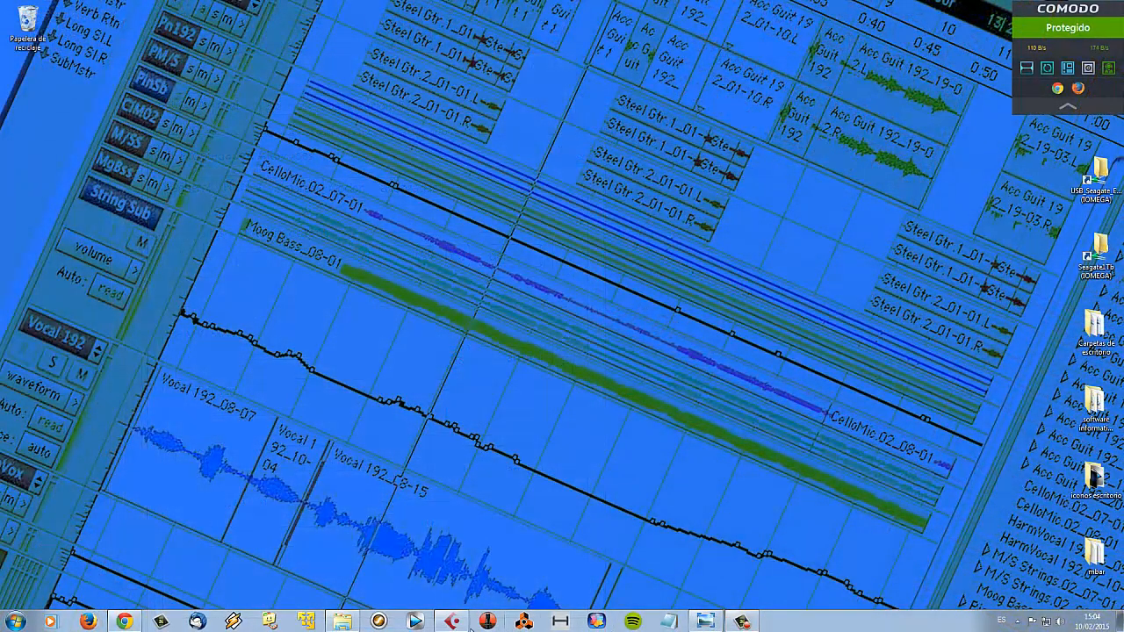
# - Return to Cubase 5 and turn off record enable on the Audio 01 track
pyautogui.click(450, 622)
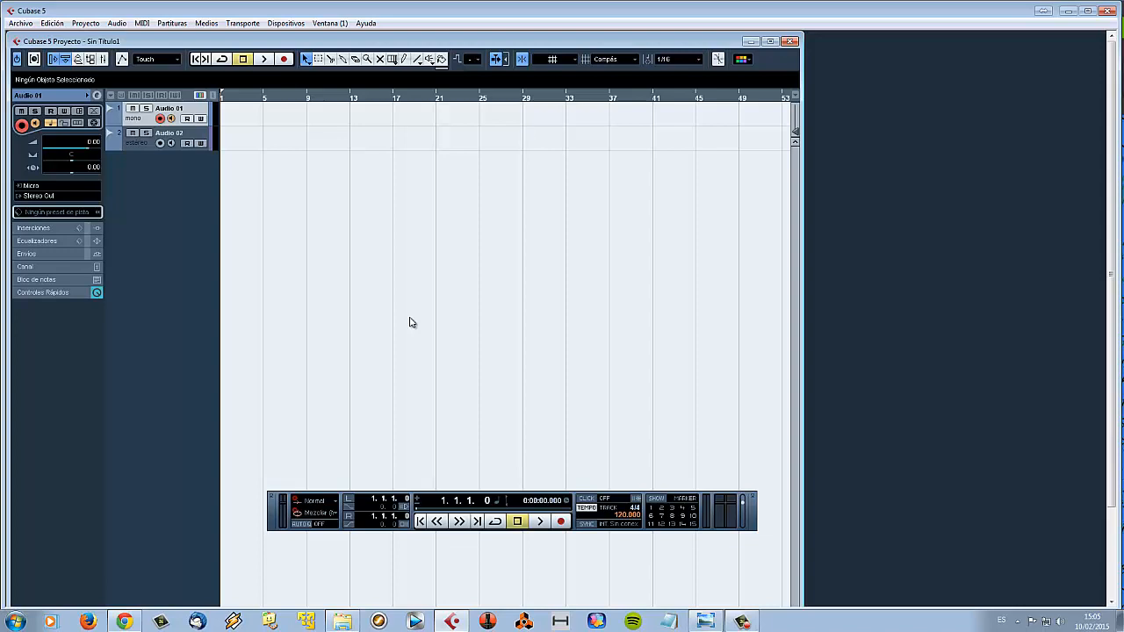
pyautogui.click(160, 118)
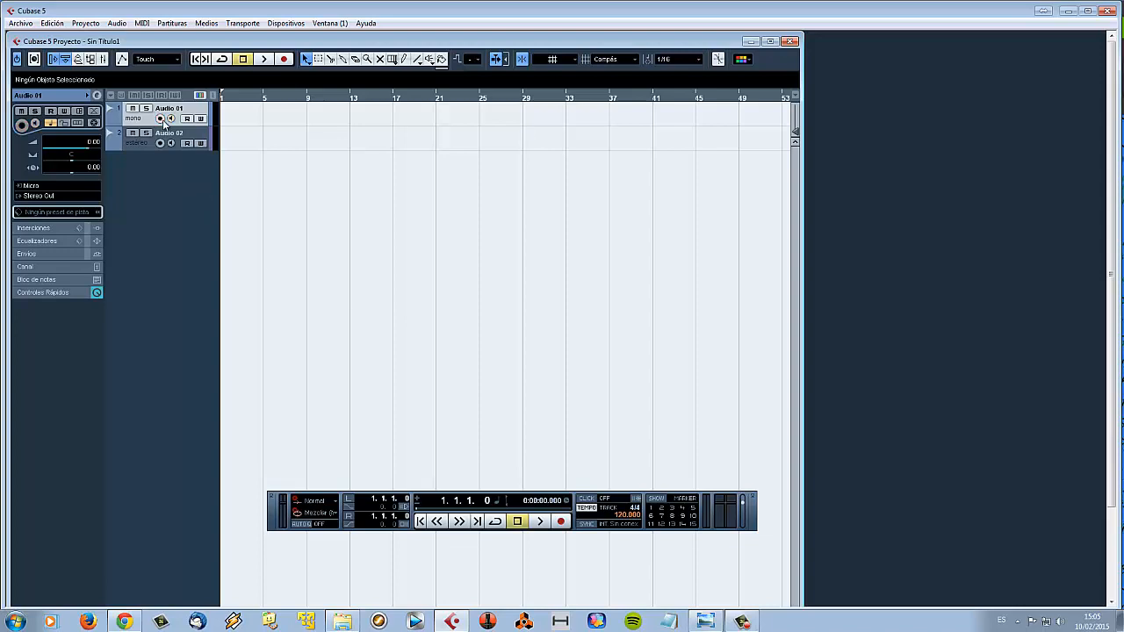